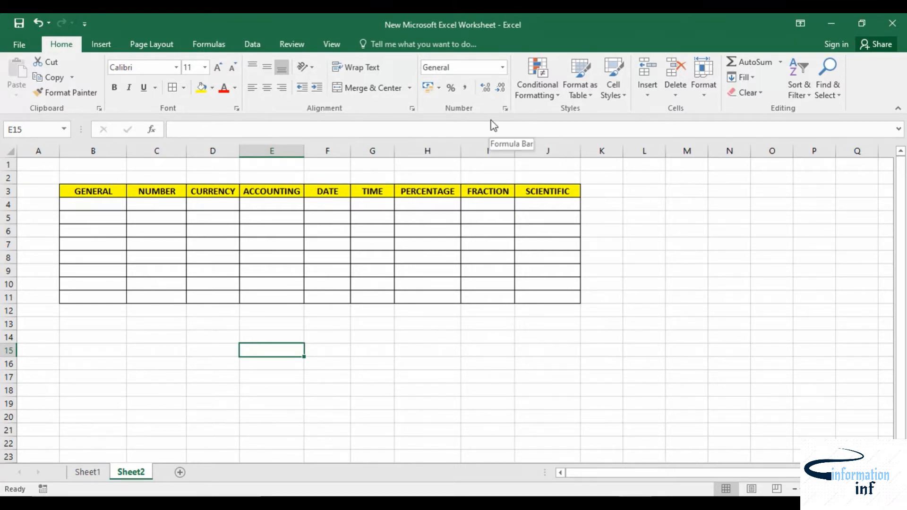
- Fill the first two cells of the GENERAL column with 123 in B4 and text in B5
{"action": "left_click", "coordinate": [83, 208]}
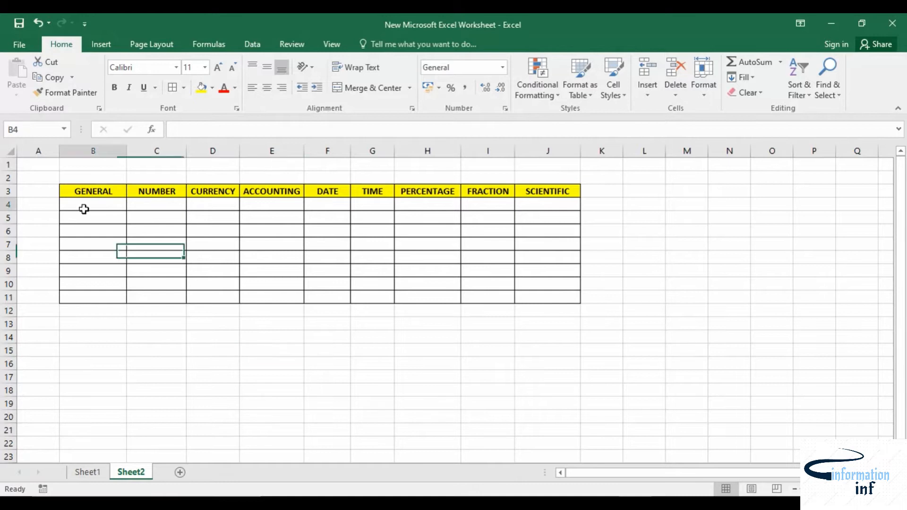
{"action": "left_click", "coordinate": [502, 67]}
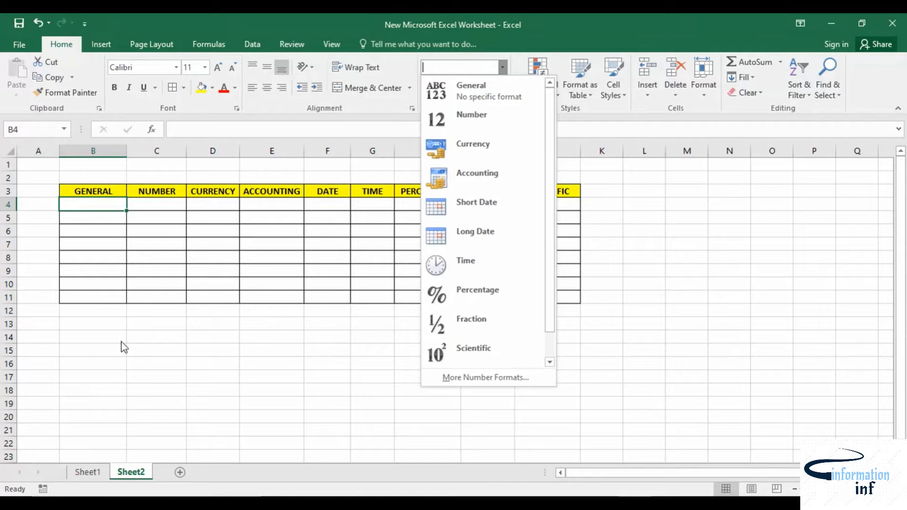
{"action": "left_click", "coordinate": [110, 169]}
{"action": "left_click", "coordinate": [100, 205]}
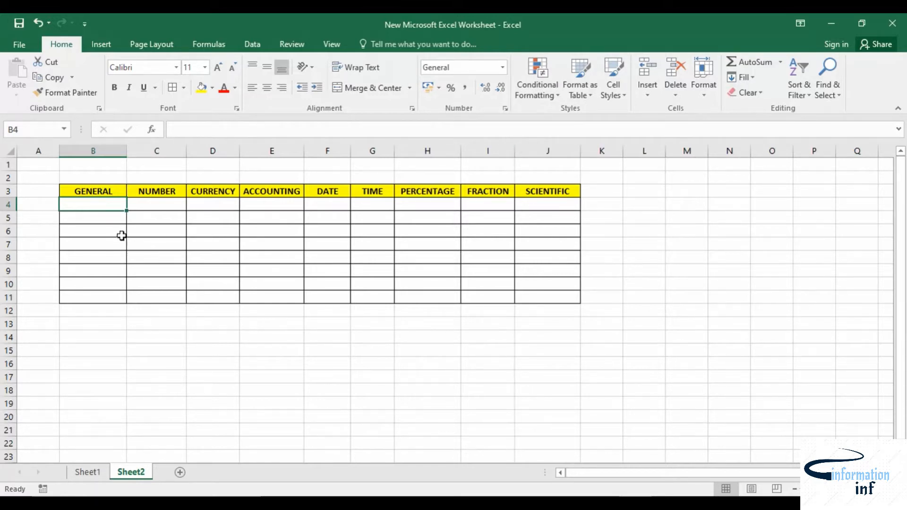
{"action": "type", "text": "123"}
{"action": "left_click", "coordinate": [100, 224]}
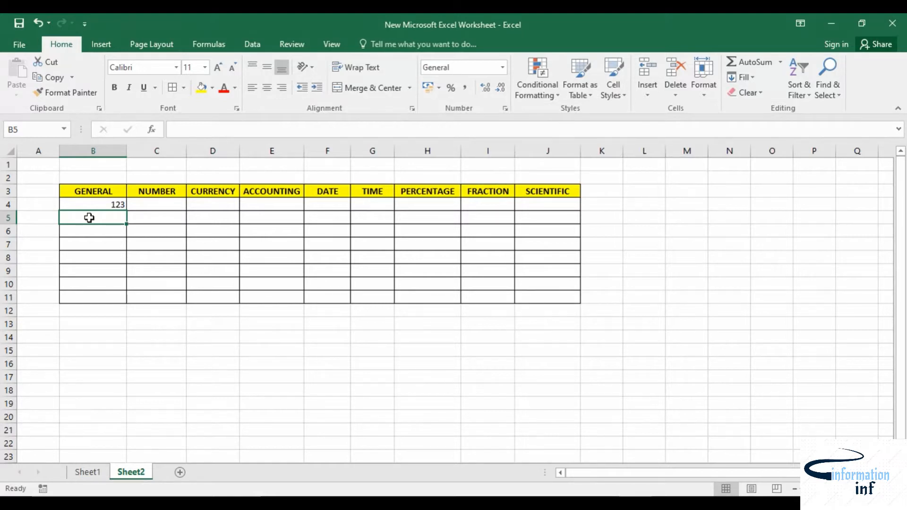
{"action": "type", "text": "tex"}
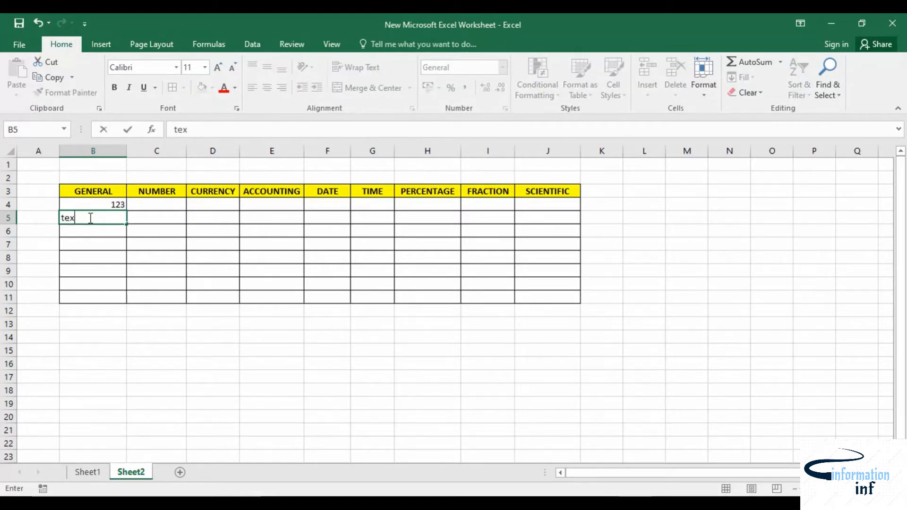
{"action": "type", "text": "t"}
{"action": "left_click", "coordinate": [118, 231]}
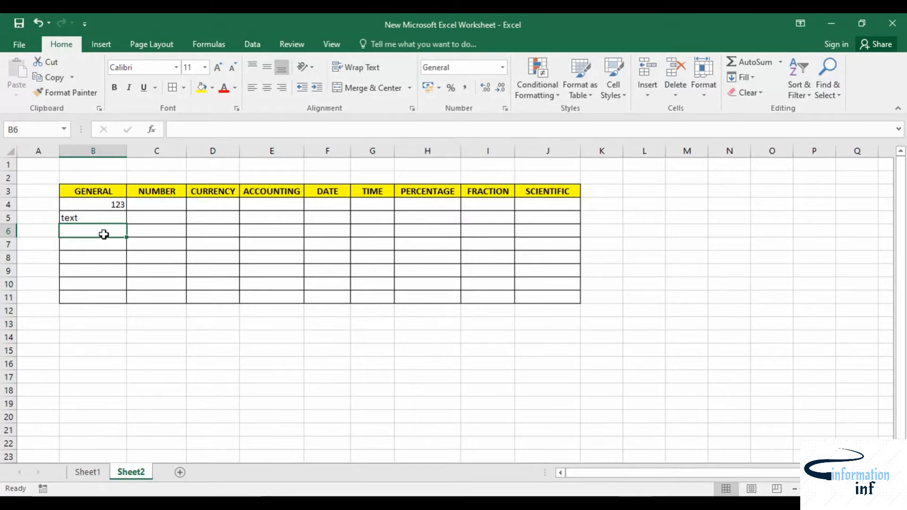
- Continue the GENERAL column with 456 in B6, asdf in B7 and 789 in B8, keeping the General format
{"action": "left_click", "coordinate": [501, 67]}
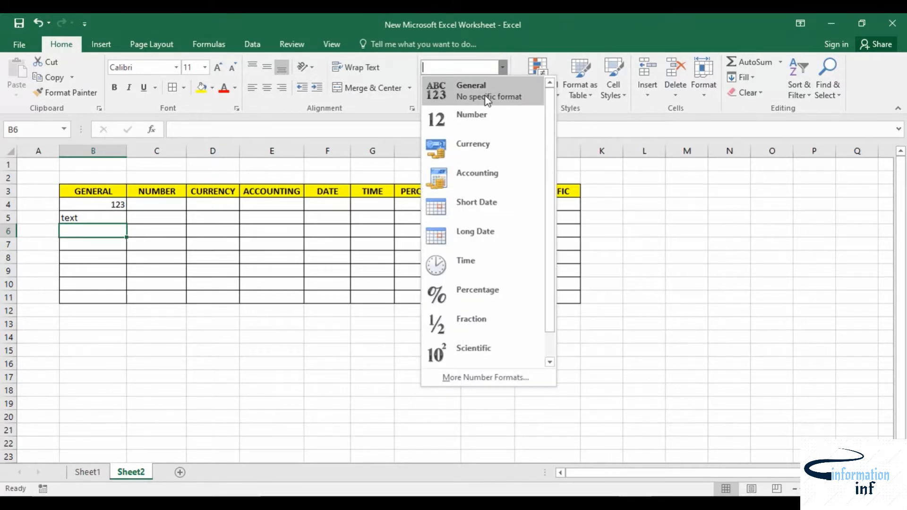
{"action": "left_click", "coordinate": [94, 230]}
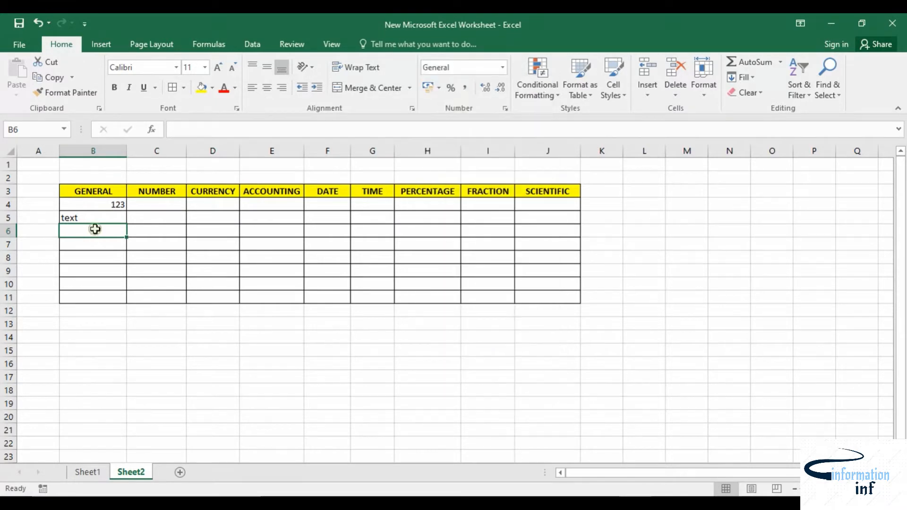
{"action": "type", "text": "456"}
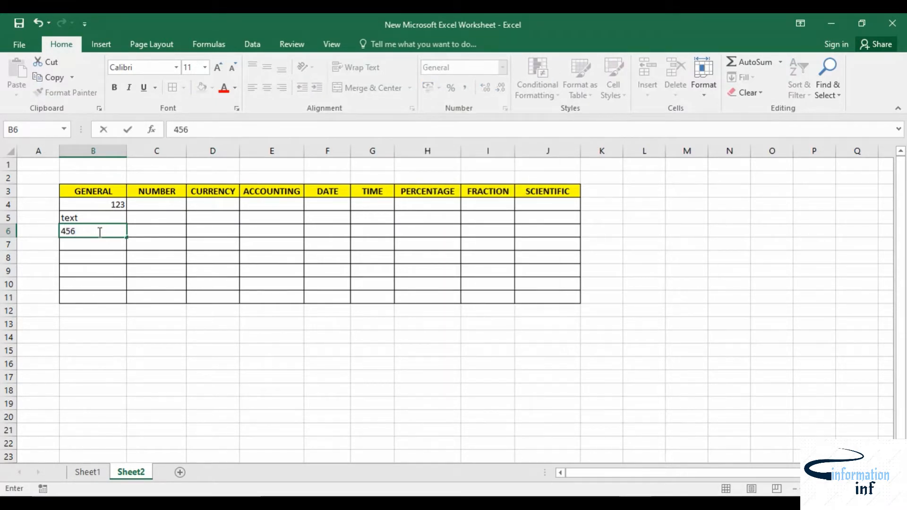
{"action": "left_click", "coordinate": [98, 243]}
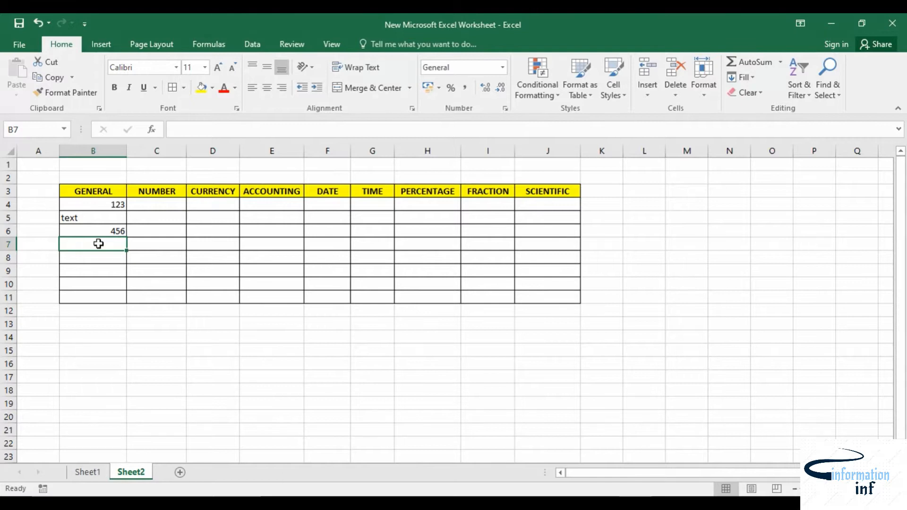
{"action": "type", "text": "asdf"}
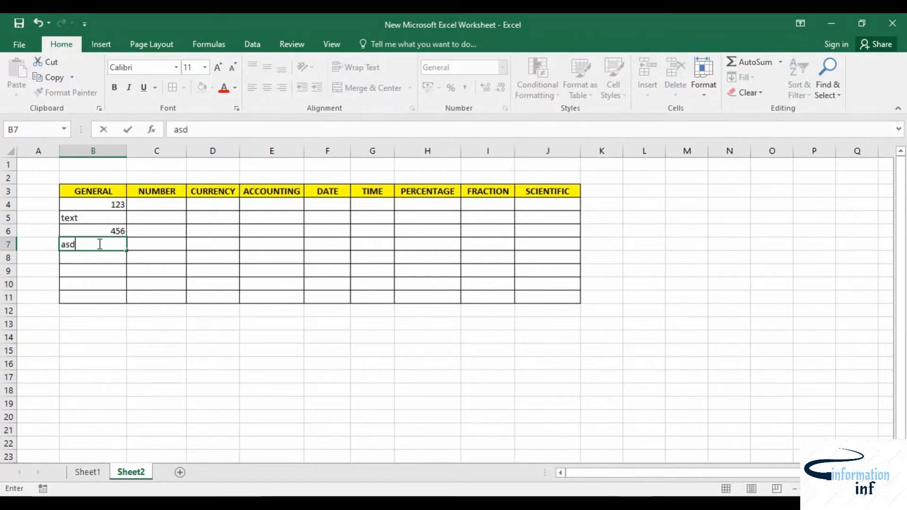
{"action": "left_click", "coordinate": [109, 265]}
{"action": "left_click", "coordinate": [114, 258]}
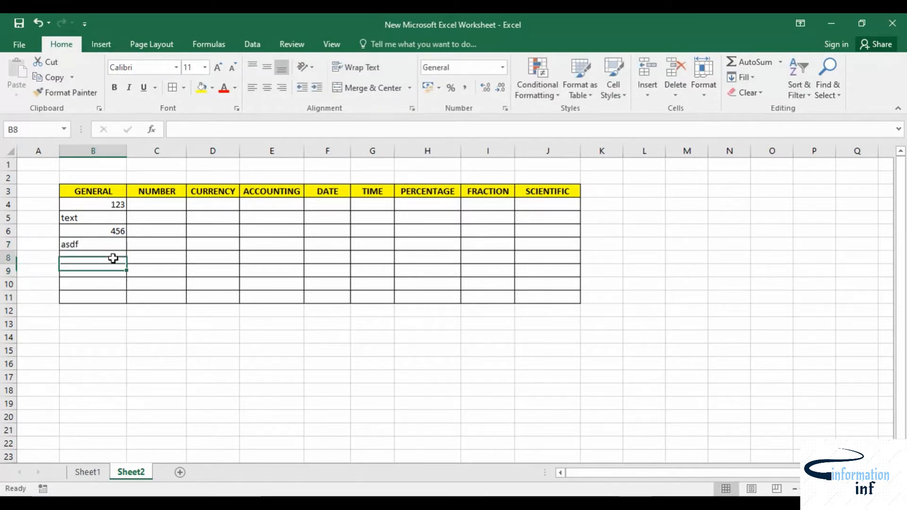
{"action": "type", "text": "789"}
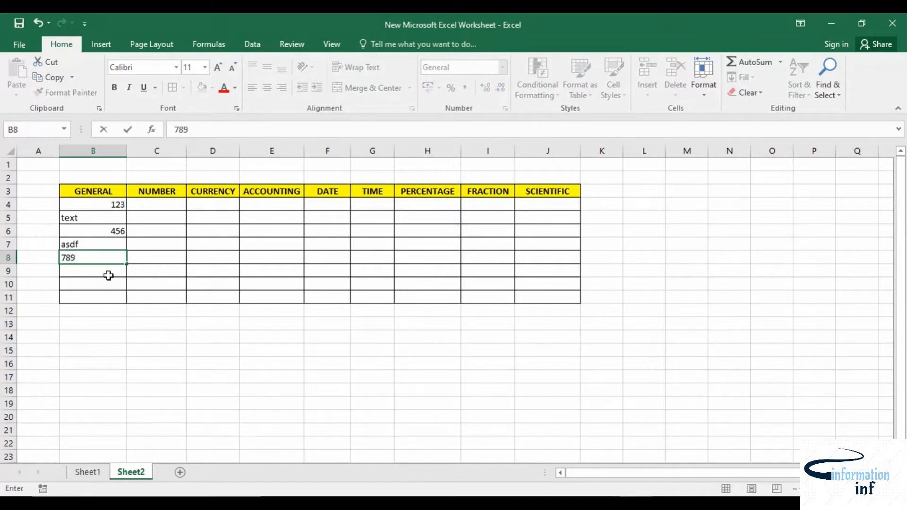
{"action": "left_click", "coordinate": [107, 274]}
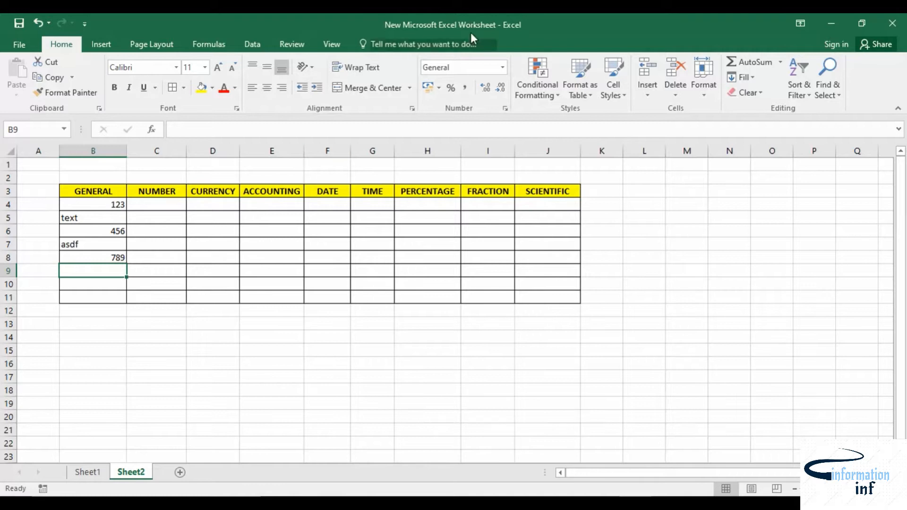
- Enter 95, 85, 75, 65, 55 and 45 down the NUMBER column in cells C4 to C9
{"action": "left_click", "coordinate": [166, 203]}
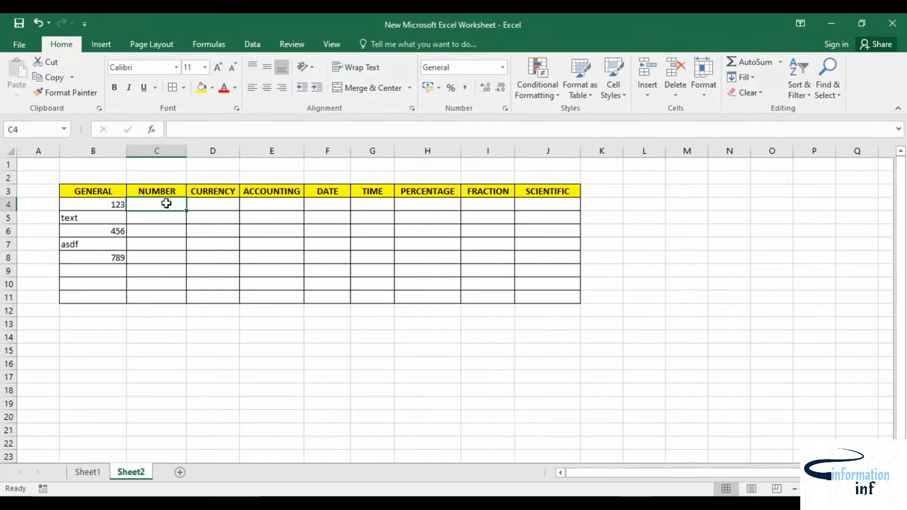
{"action": "type", "text": "95"}
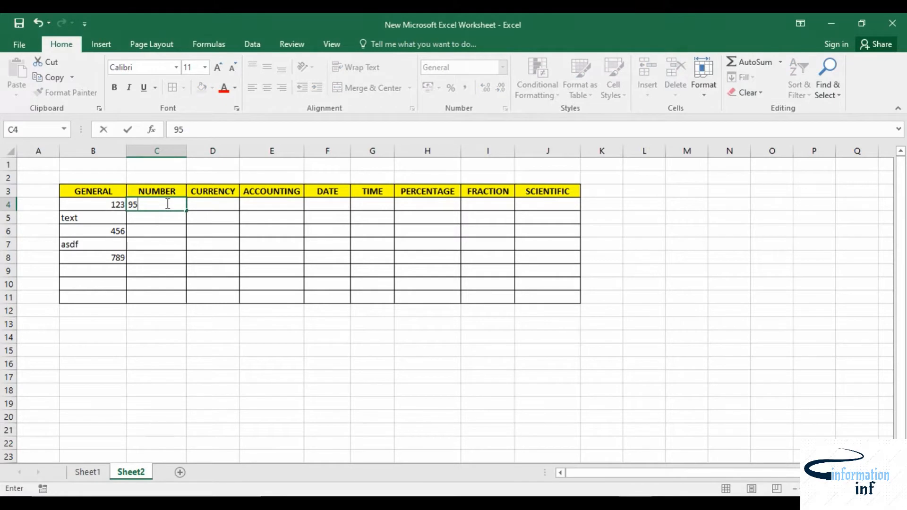
{"action": "left_click", "coordinate": [162, 215]}
{"action": "type", "text": "85"}
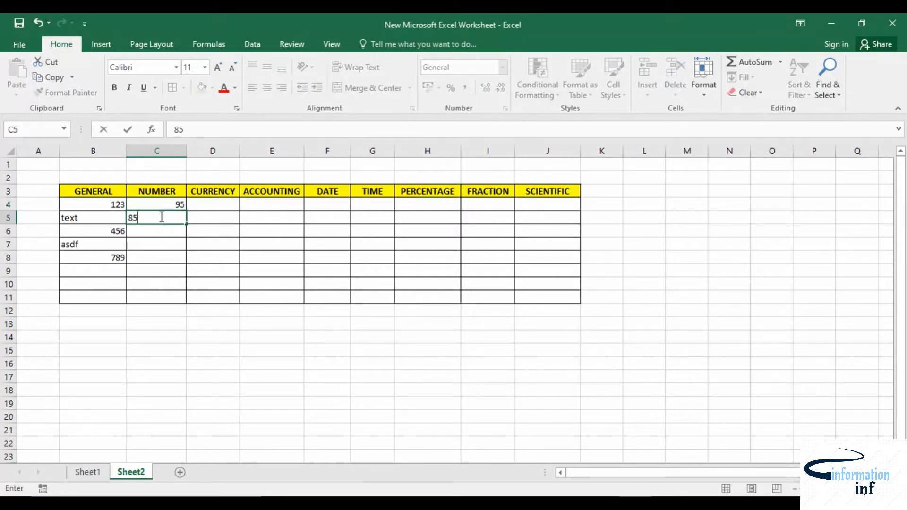
{"action": "left_click", "coordinate": [161, 231]}
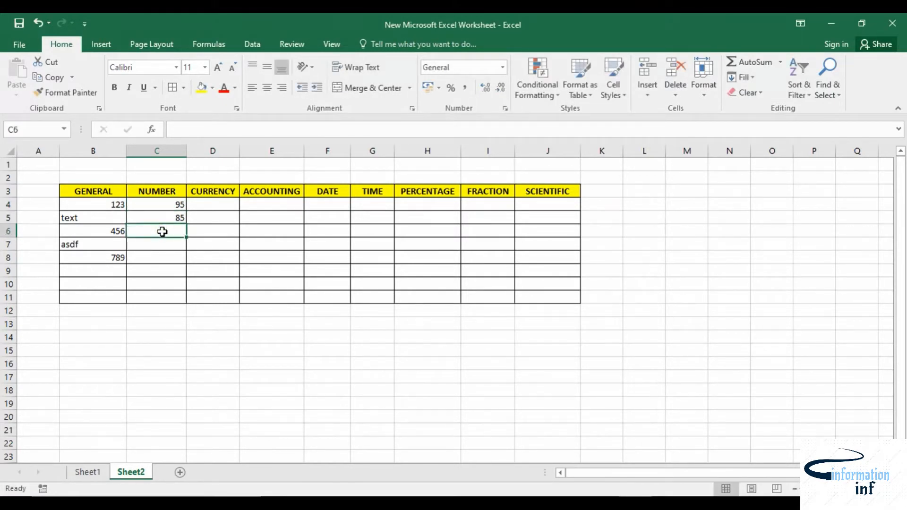
{"action": "type", "text": "75"}
{"action": "left_click", "coordinate": [162, 250]}
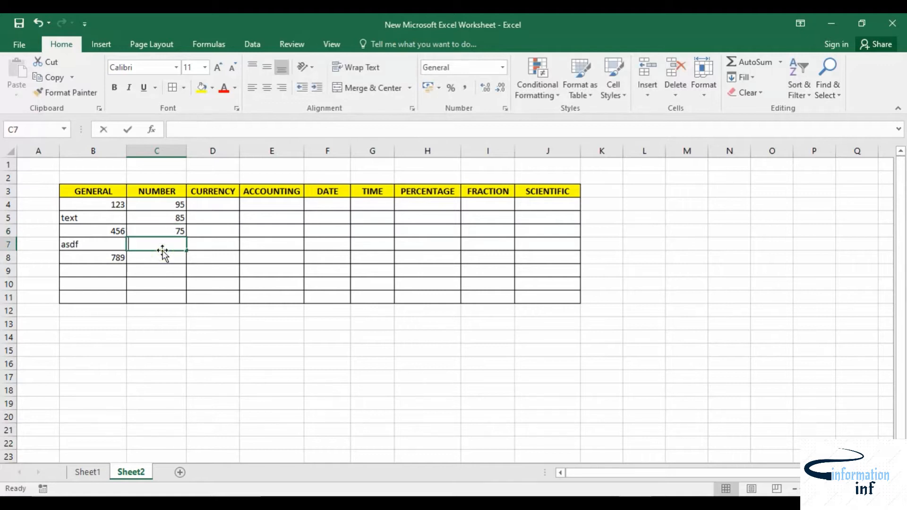
{"action": "type", "text": "65"}
{"action": "left_click", "coordinate": [166, 260]}
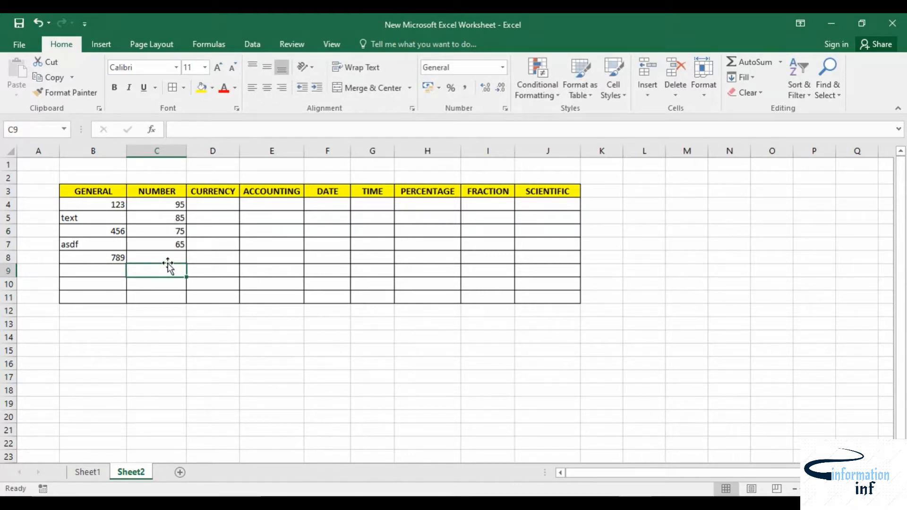
{"action": "type", "text": "55"}
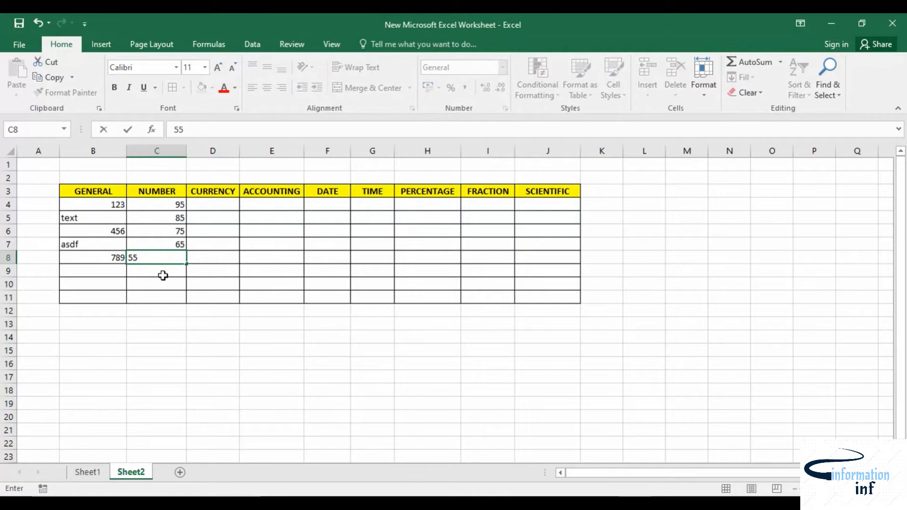
{"action": "left_click", "coordinate": [163, 276]}
{"action": "type", "text": "45"}
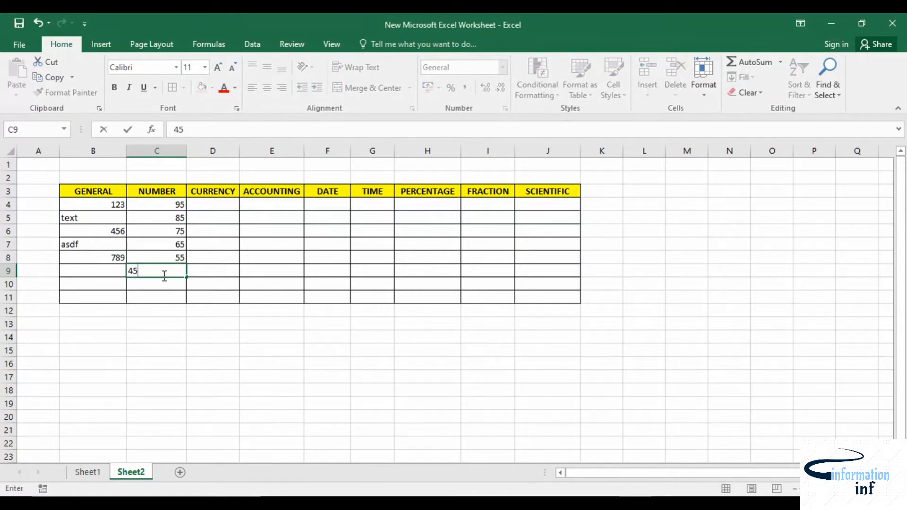
{"action": "left_click", "coordinate": [165, 336]}
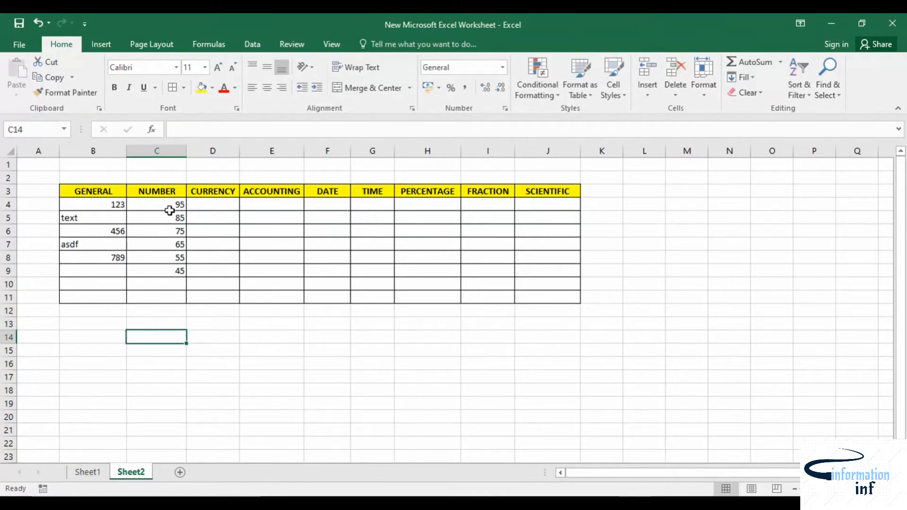
- Apply the Number format to the values in cells C4:C9
{"action": "left_click_drag", "start_coordinate": [168, 205], "coordinate": [183, 271]}
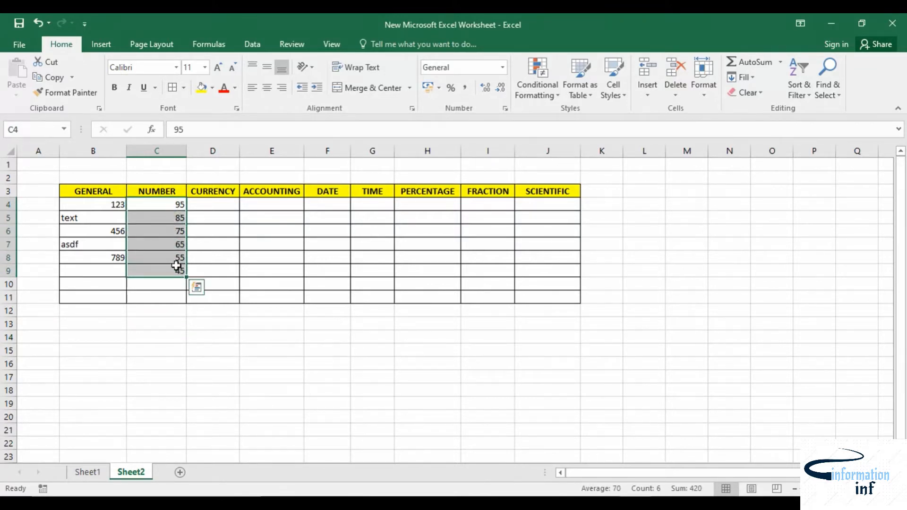
{"action": "left_click", "coordinate": [504, 68]}
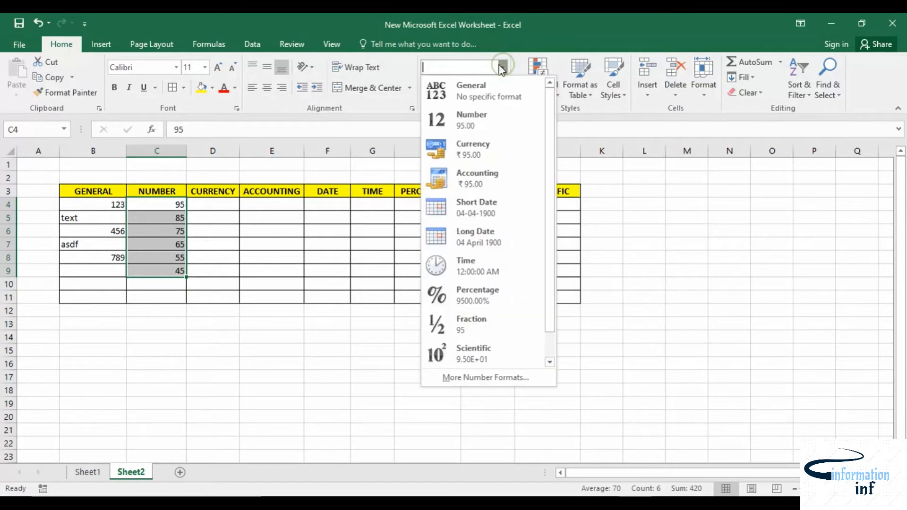
{"action": "left_click", "coordinate": [476, 122]}
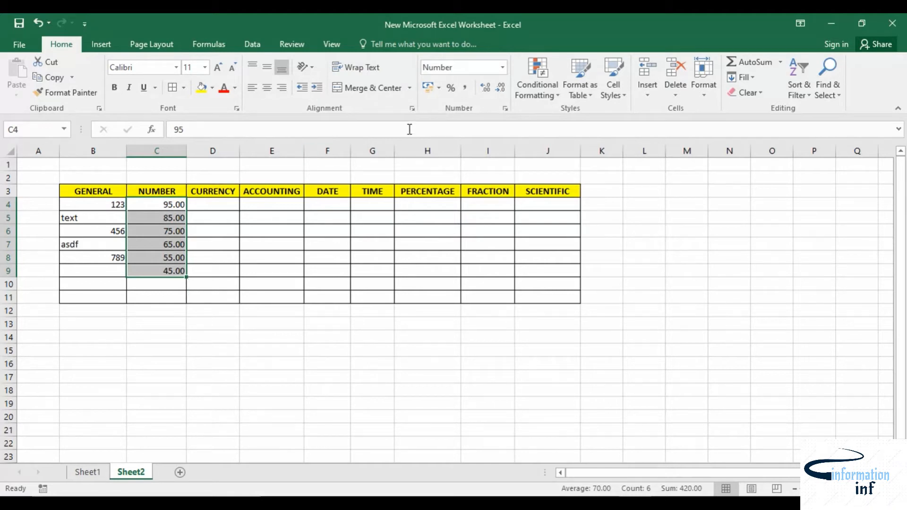
- Increase the decimal places of cells C4:C9 to five and reduce them to three
{"action": "left_click", "coordinate": [486, 91]}
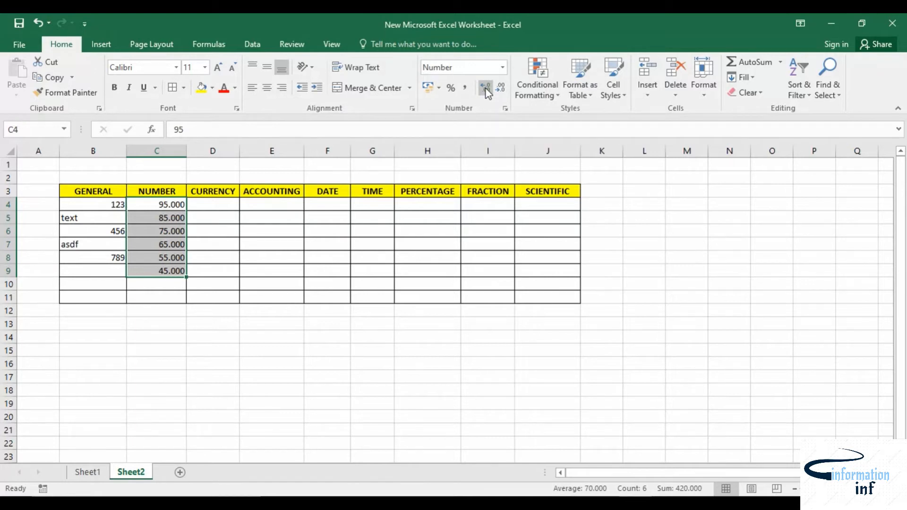
{"action": "left_click", "coordinate": [487, 90]}
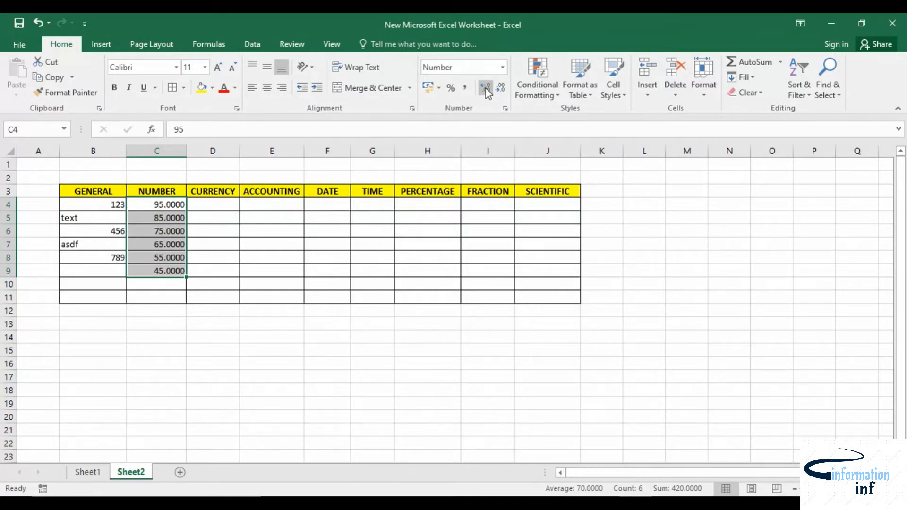
{"action": "left_click", "coordinate": [488, 93]}
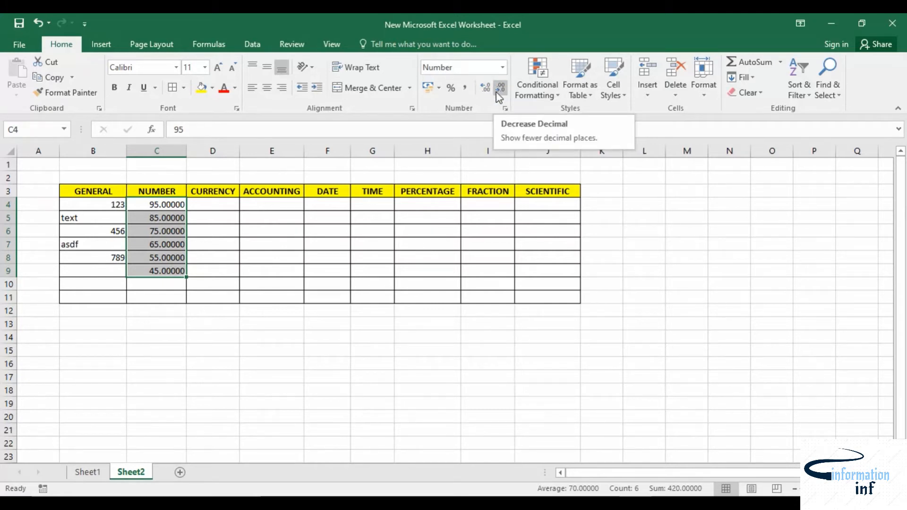
{"action": "left_click", "coordinate": [500, 89]}
{"action": "left_click", "coordinate": [497, 93]}
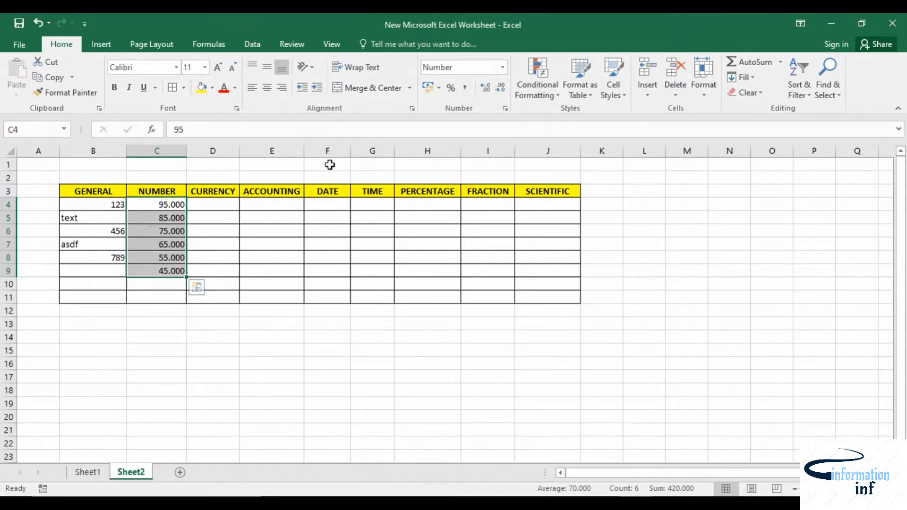
- Set the Number format of cells C4:C9 to 2 decimal places in Format Cells, leaving the 1000 separator off
{"action": "left_click", "coordinate": [505, 109]}
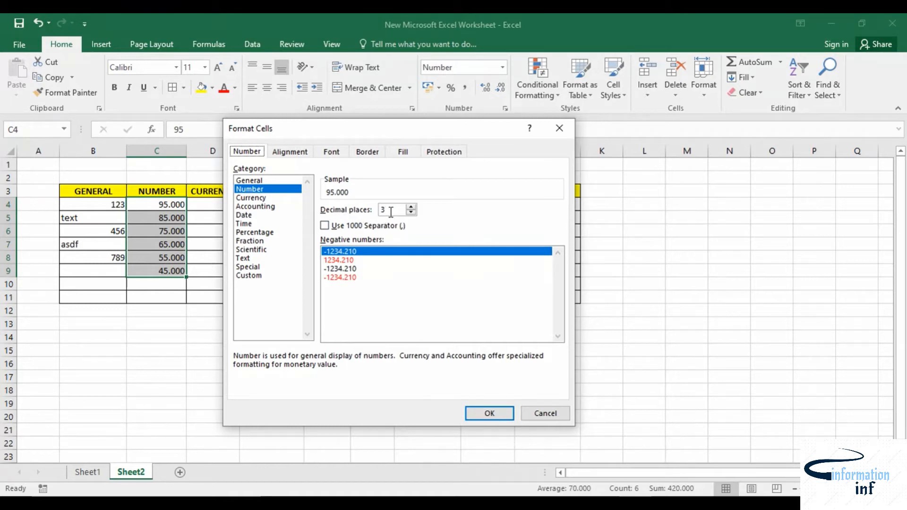
{"action": "left_click_drag", "start_coordinate": [410, 137], "coordinate": [446, 138]}
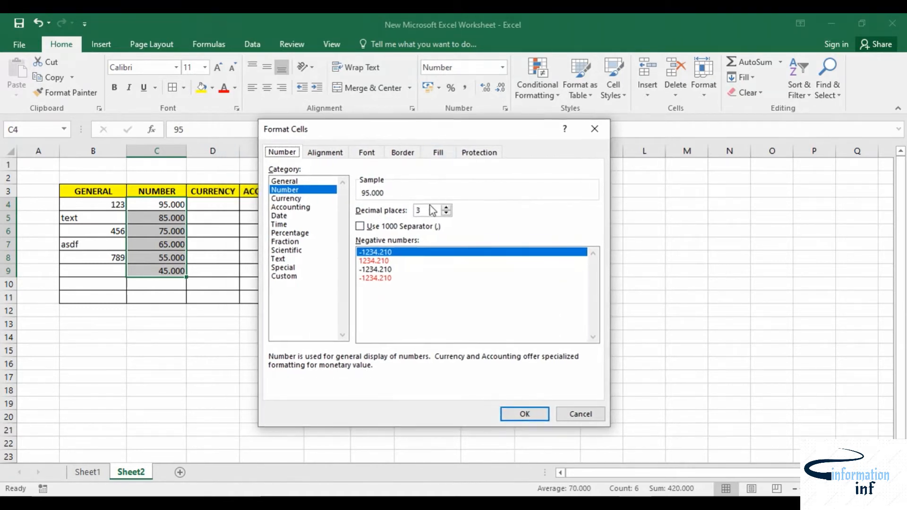
{"action": "left_click", "coordinate": [446, 214]}
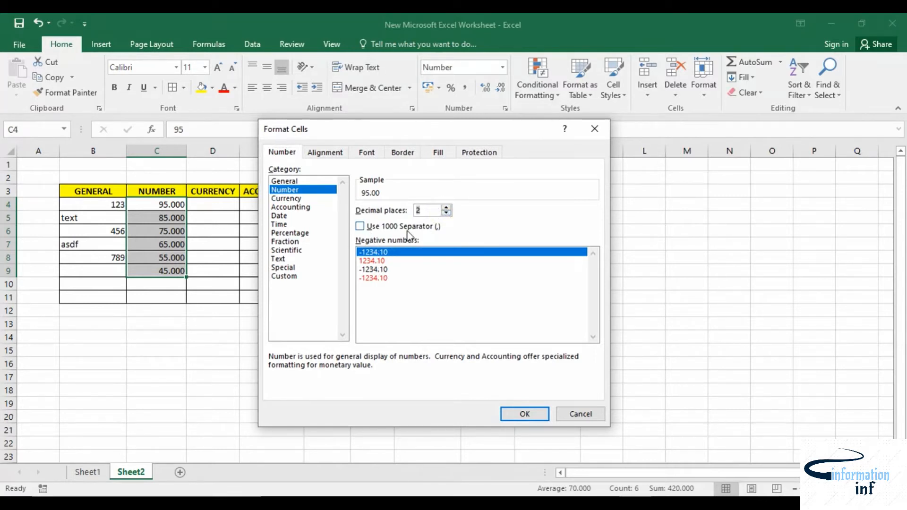
{"action": "left_click", "coordinate": [361, 227]}
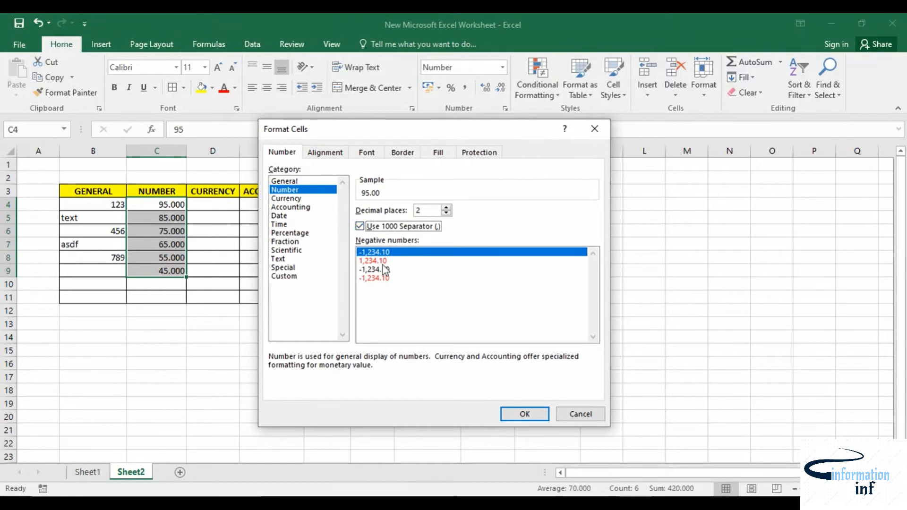
{"action": "left_click", "coordinate": [360, 227]}
{"action": "left_click", "coordinate": [540, 412]}
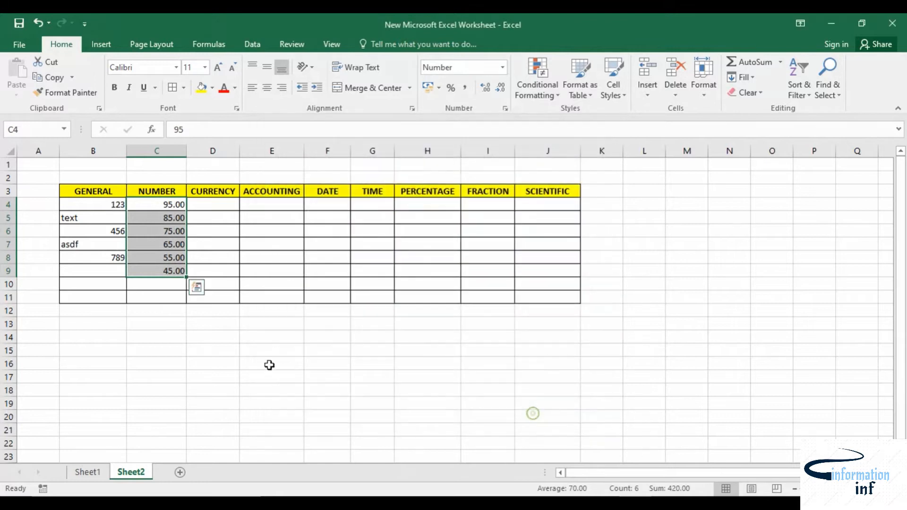
- Enter 1000 in cell C10 and 2000 in cell C11 of the NUMBER column
{"action": "left_click", "coordinate": [169, 287]}
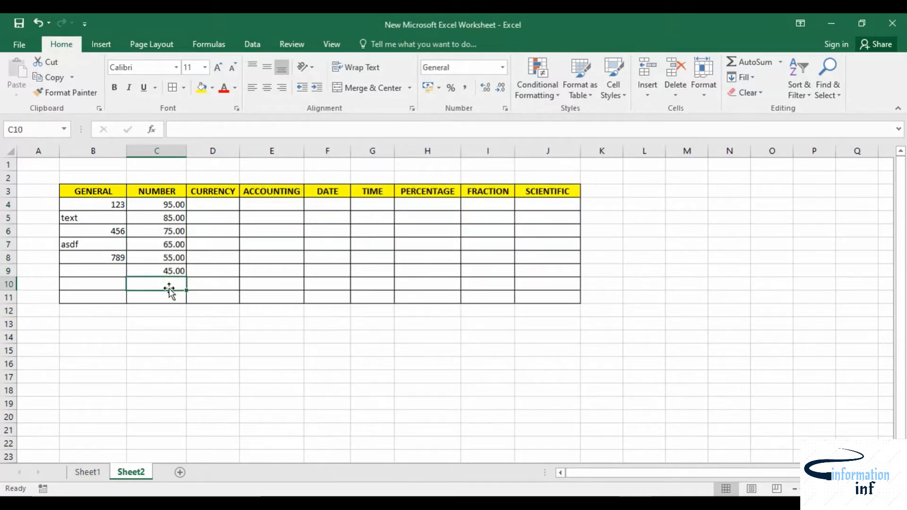
{"action": "type", "text": "1000"}
{"action": "left_click", "coordinate": [184, 333]}
{"action": "left_click", "coordinate": [168, 286]}
{"action": "left_click", "coordinate": [158, 296]}
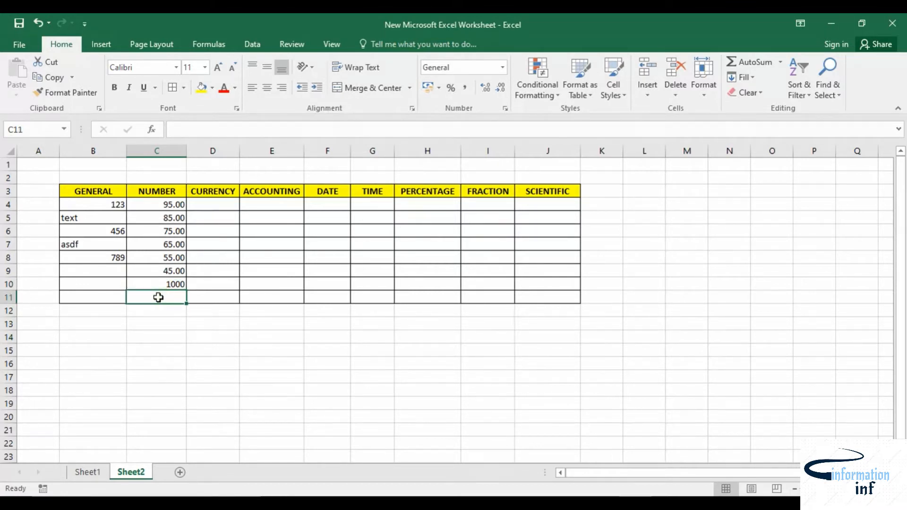
{"action": "type", "text": "2000"}
{"action": "left_click", "coordinate": [168, 345]}
- Format cells C10:C11 as Number with 2 decimal places and the 1000 separator turned on
{"action": "left_click_drag", "start_coordinate": [145, 286], "coordinate": [151, 297]}
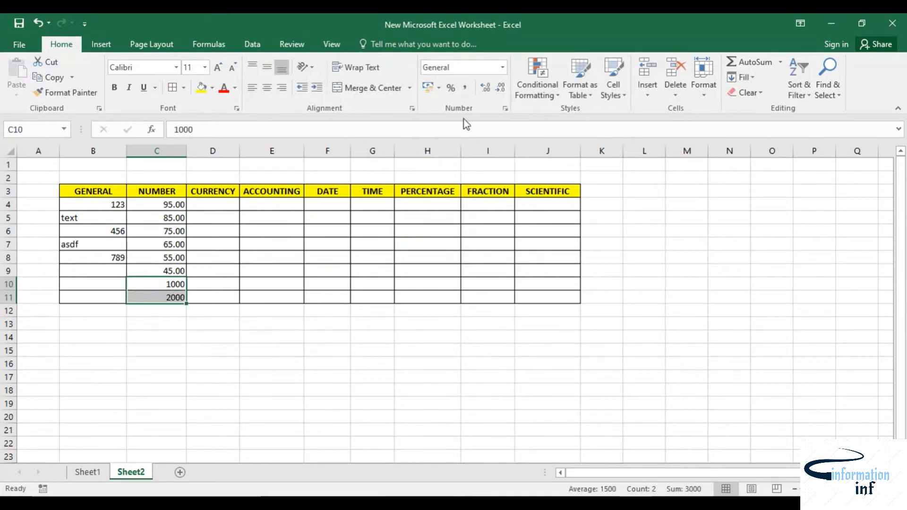
{"action": "left_click", "coordinate": [505, 109]}
{"action": "left_click", "coordinate": [295, 189]}
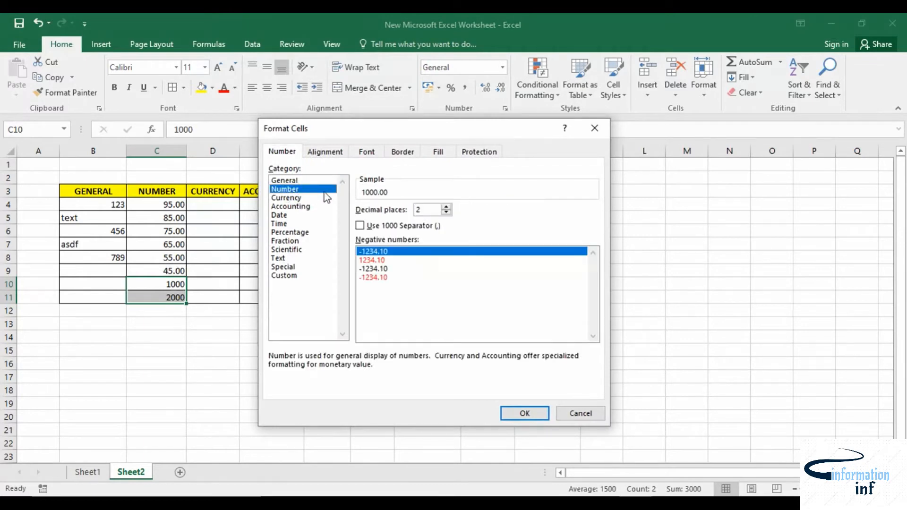
{"action": "left_click", "coordinate": [360, 226]}
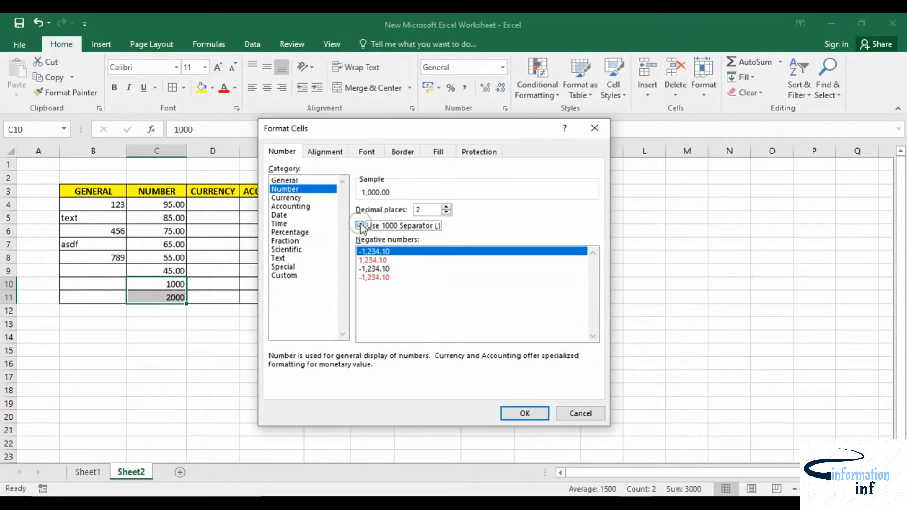
{"action": "left_click", "coordinate": [518, 412]}
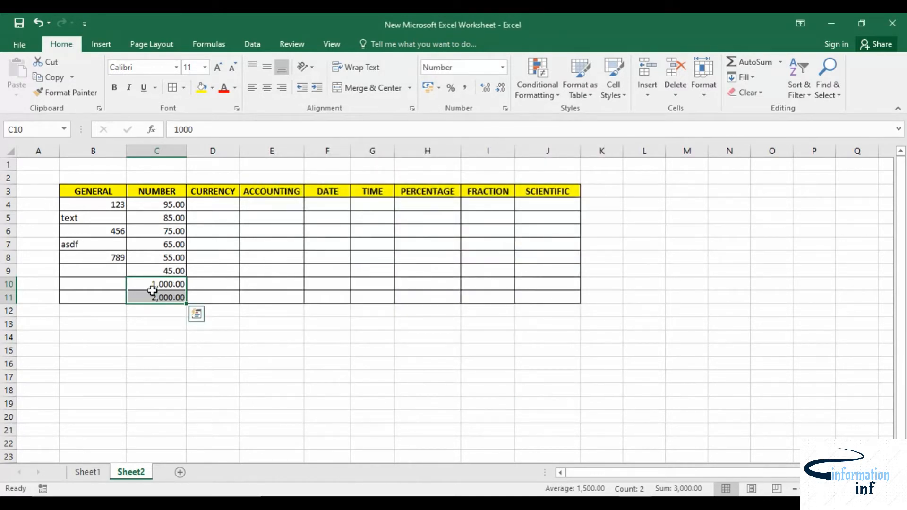
{"action": "left_click", "coordinate": [176, 335]}
{"action": "left_click", "coordinate": [160, 285]}
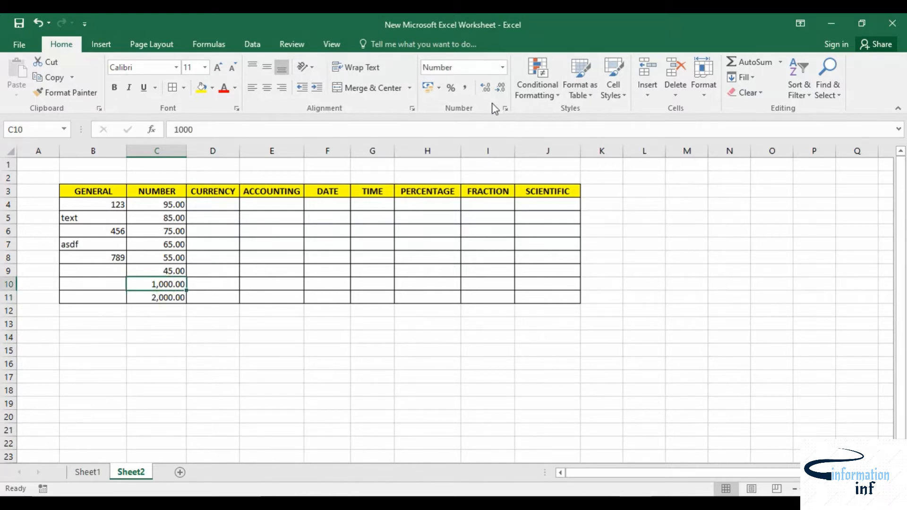
- Enter 85, 75, 65, 55 and 45 down the CURRENCY column in cells D4 to D8
{"action": "left_click", "coordinate": [224, 207]}
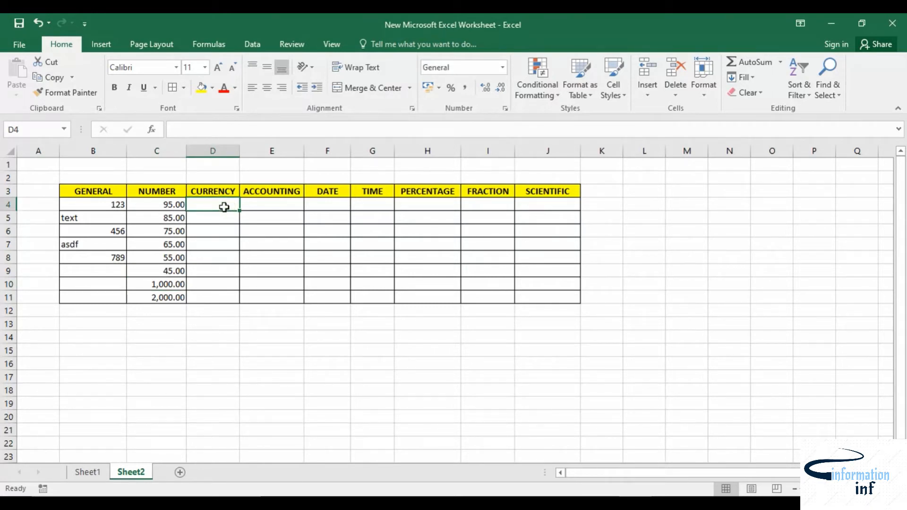
{"action": "type", "text": "85"}
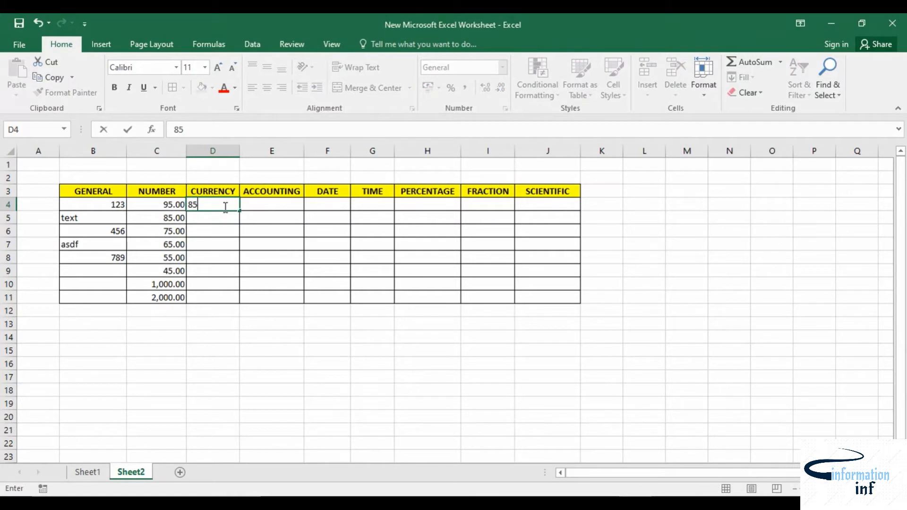
{"action": "left_click", "coordinate": [219, 222]}
{"action": "type", "text": "75"}
{"action": "left_click", "coordinate": [221, 230]}
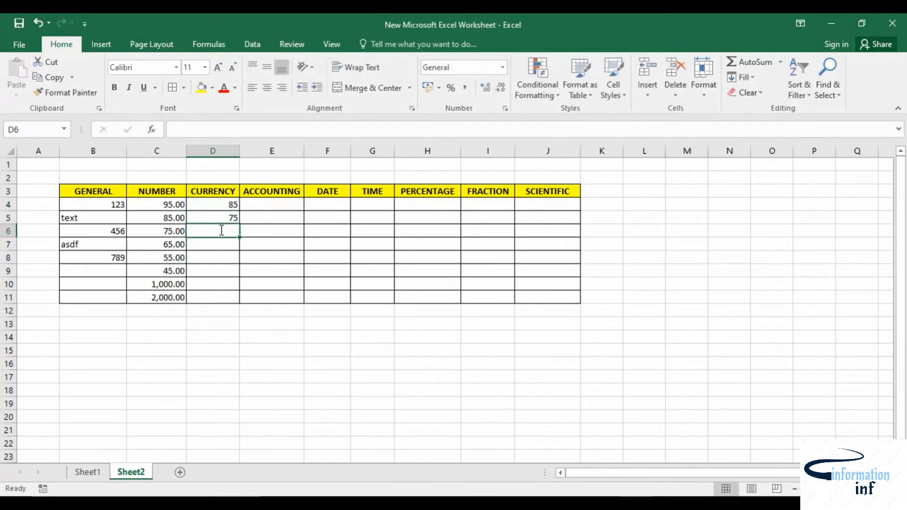
{"action": "type", "text": "65"}
{"action": "left_click", "coordinate": [221, 245]}
{"action": "type", "text": "55"}
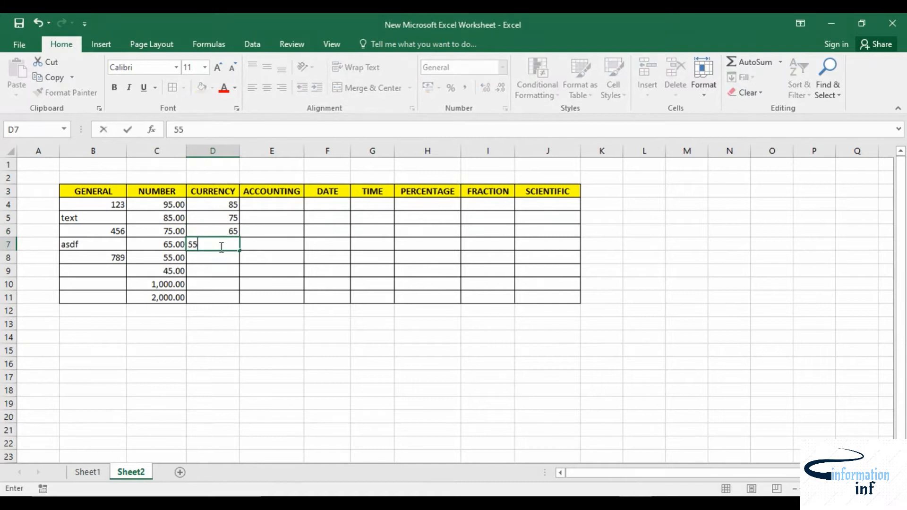
{"action": "left_click", "coordinate": [223, 257]}
{"action": "type", "text": "45"}
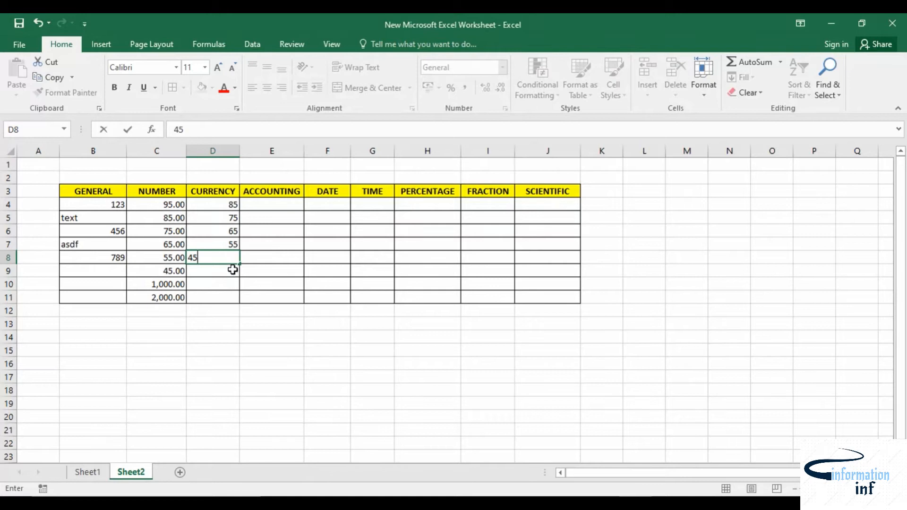
{"action": "left_click", "coordinate": [232, 270]}
- Apply the Currency format to the values in cells D4:D8
{"action": "left_click_drag", "start_coordinate": [214, 209], "coordinate": [234, 256]}
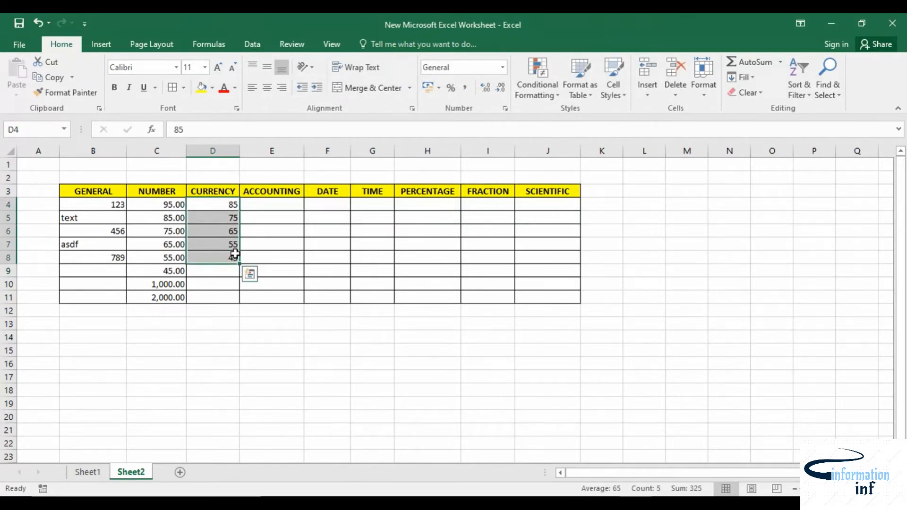
{"action": "left_click", "coordinate": [501, 68]}
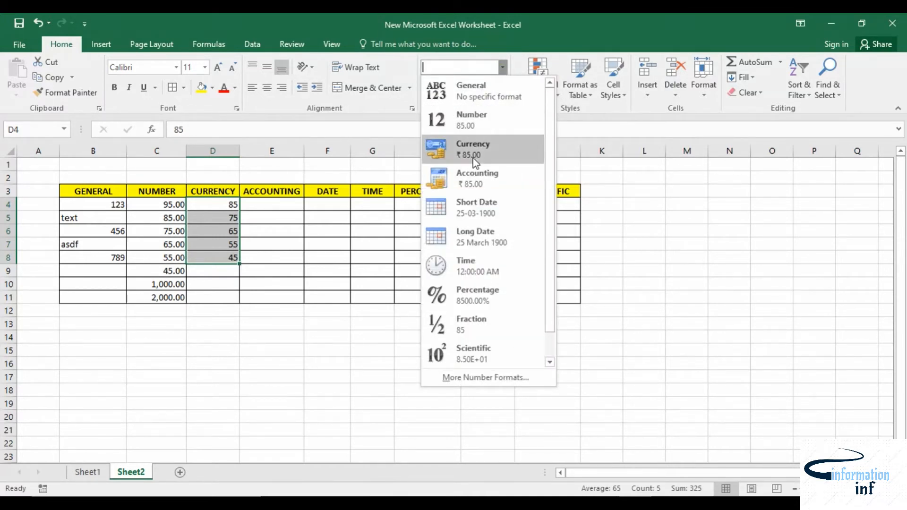
{"action": "left_click", "coordinate": [470, 156]}
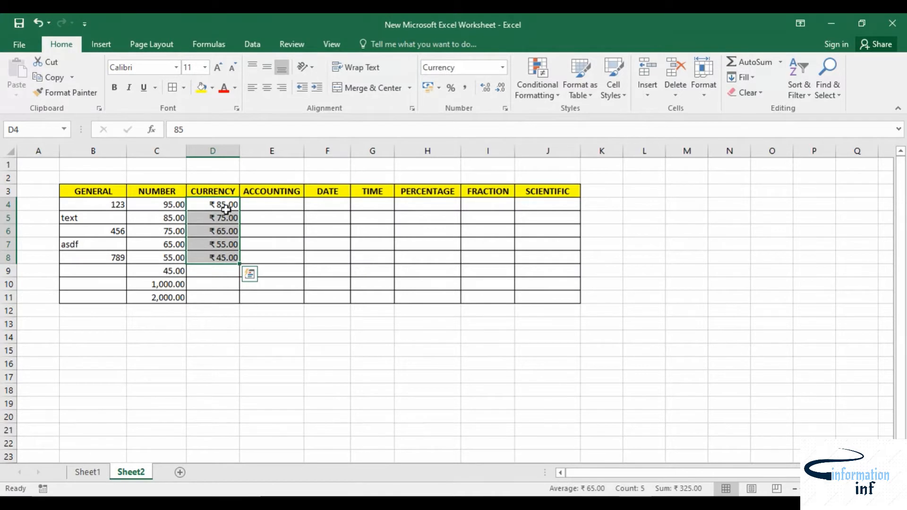
- Change the currency symbol of cells D4:D8 to $ English (Australia) in Format Cells
{"action": "left_click", "coordinate": [505, 108]}
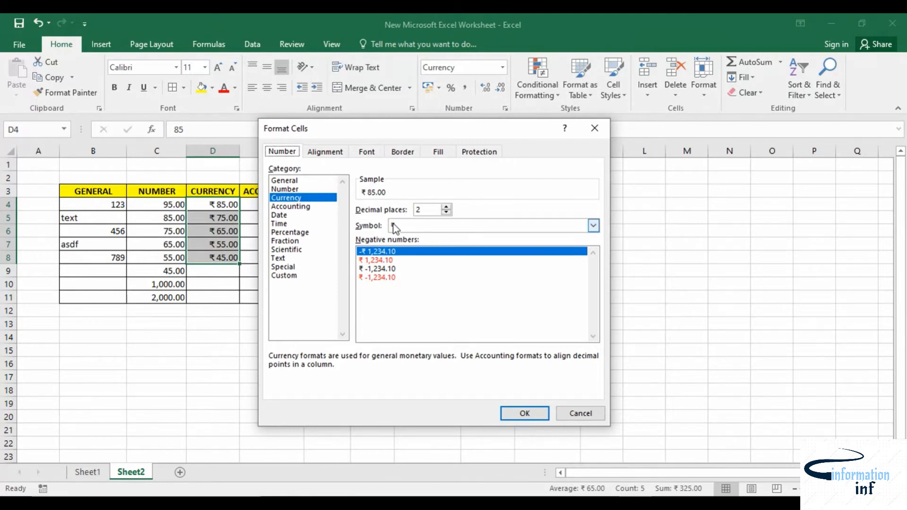
{"action": "left_click", "coordinate": [593, 226]}
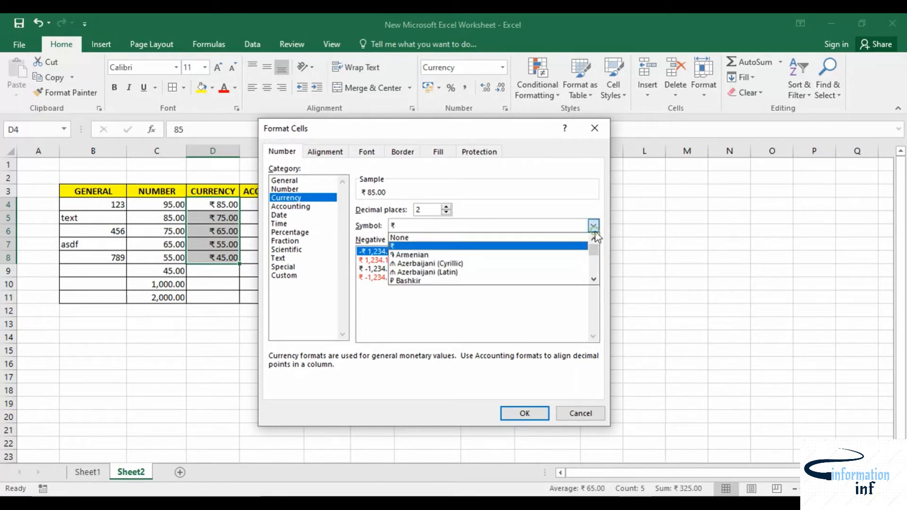
{"action": "scroll", "coordinate": [499, 261], "scroll_direction": "down", "scroll_amount": 10}
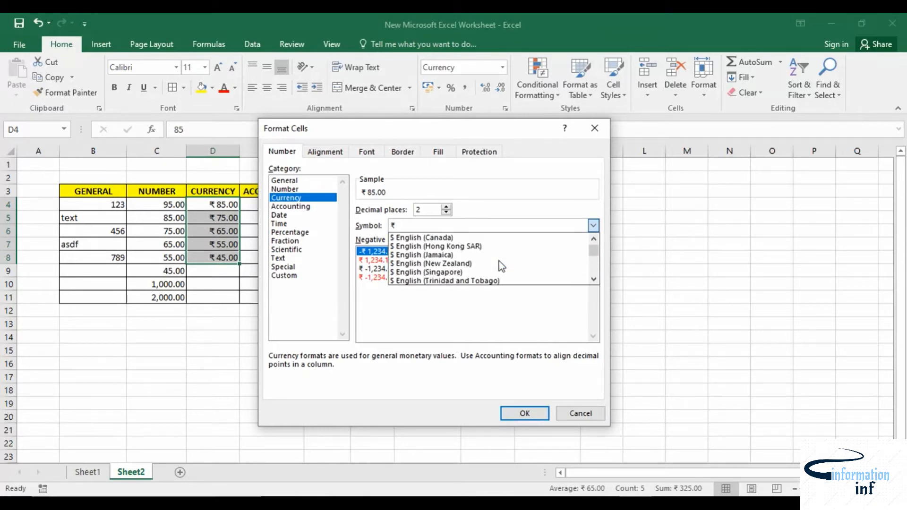
{"action": "scroll", "coordinate": [499, 261], "scroll_direction": "up", "scroll_amount": 3}
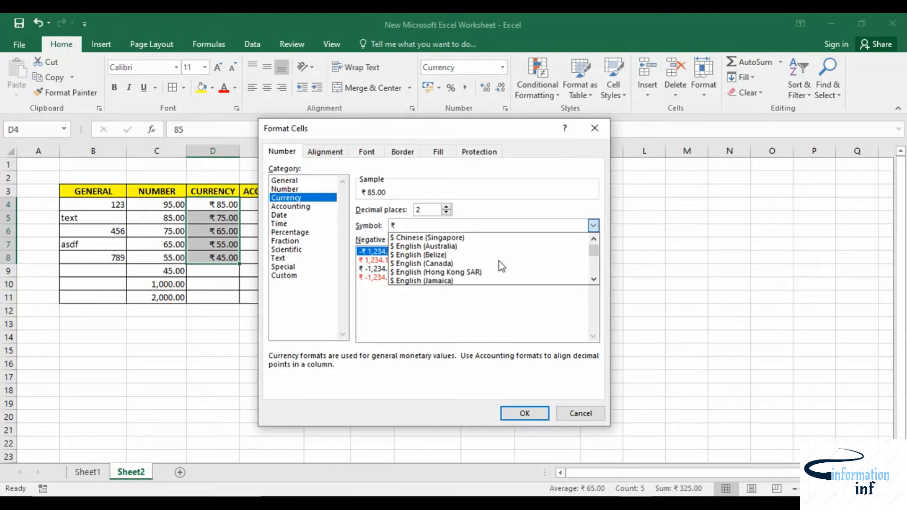
{"action": "left_click", "coordinate": [471, 246]}
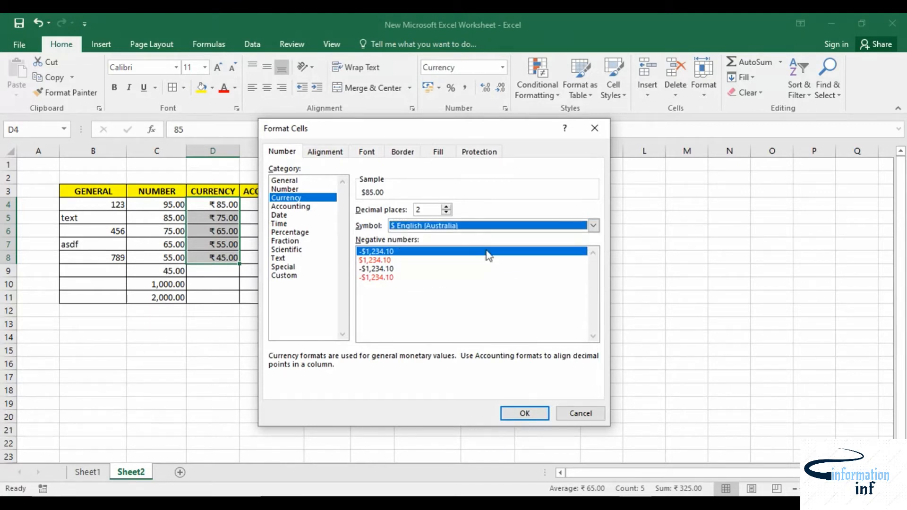
{"action": "left_click", "coordinate": [524, 413]}
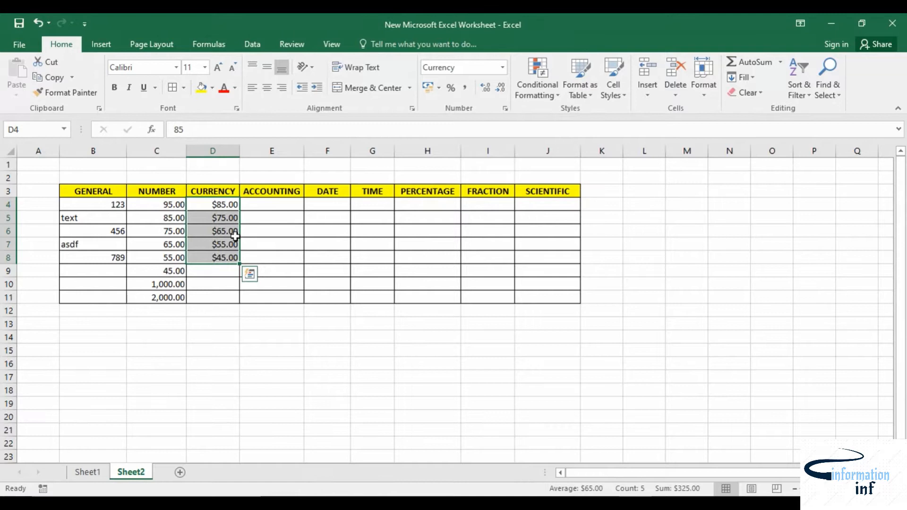
- Set the currency symbol of cells D4:D8 to ¥ Japanese in Format Cells
{"action": "right_click", "coordinate": [211, 240]}
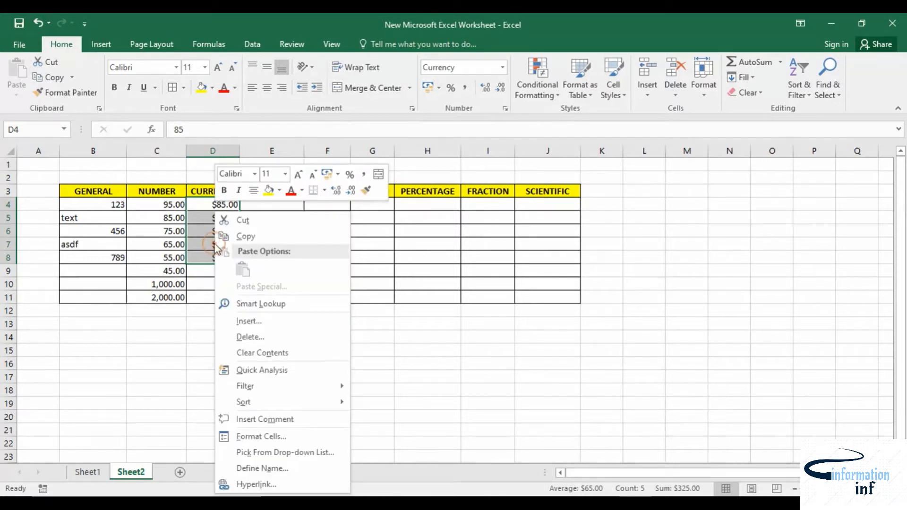
{"action": "left_click", "coordinate": [246, 439]}
{"action": "left_click_drag", "start_coordinate": [217, 194], "coordinate": [297, 128]}
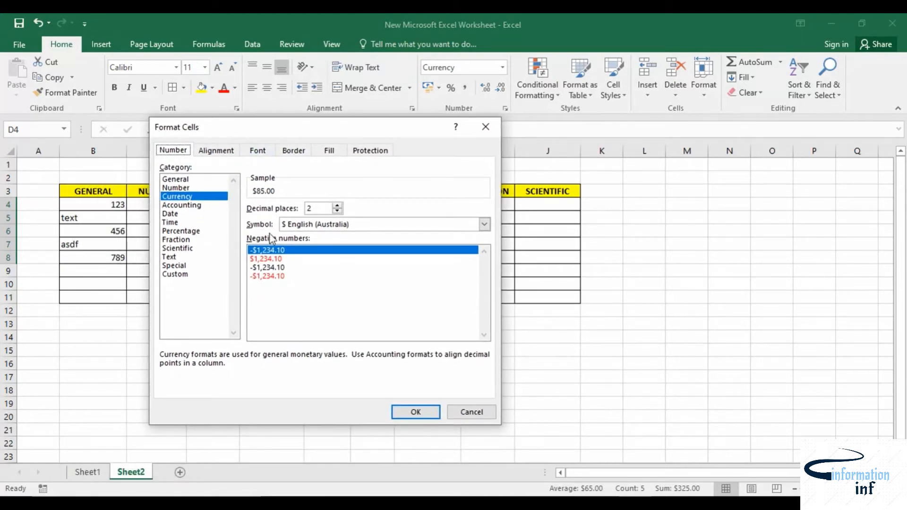
{"action": "left_click", "coordinate": [484, 225]}
{"action": "scroll", "coordinate": [370, 258], "scroll_direction": "down", "scroll_amount": 4}
{"action": "scroll", "coordinate": [370, 259], "scroll_direction": "down", "scroll_amount": 12}
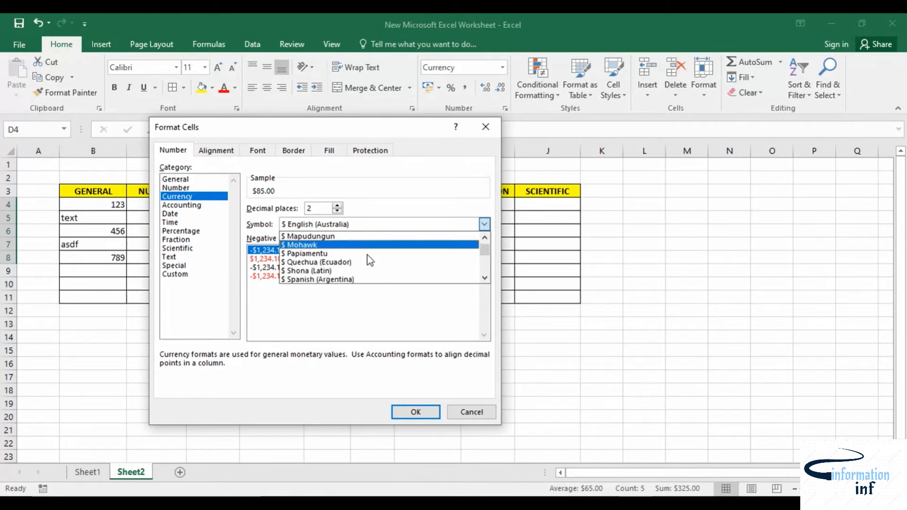
{"action": "scroll", "coordinate": [366, 256], "scroll_direction": "down", "scroll_amount": 2}
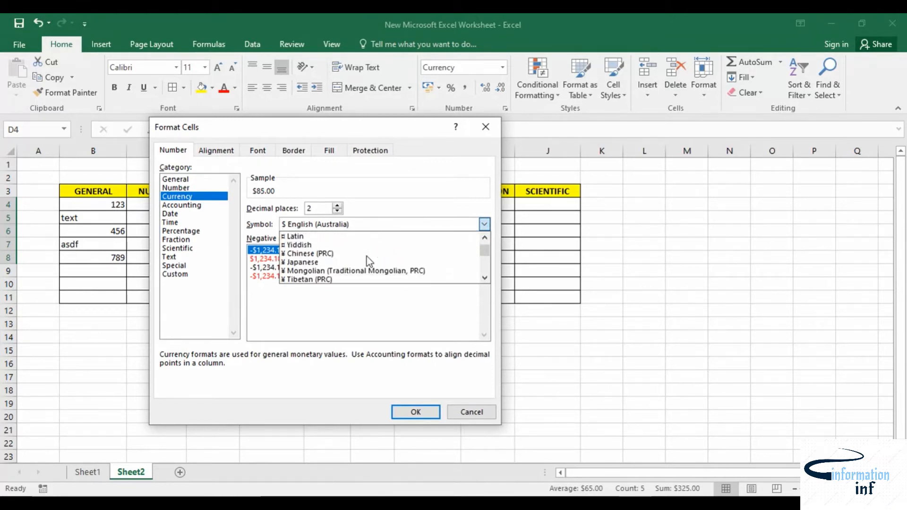
{"action": "left_click", "coordinate": [327, 261]}
{"action": "left_click", "coordinate": [415, 411]}
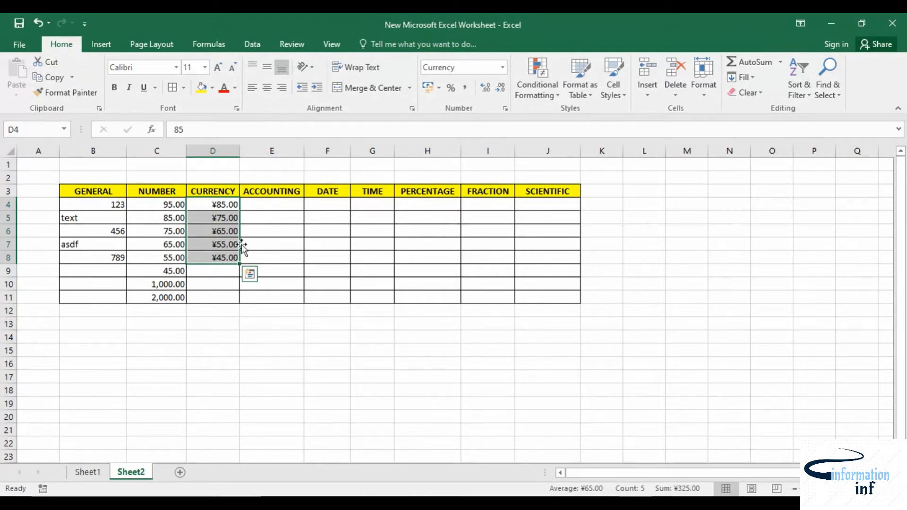
- Enter 85, 75, 65, 55 and 45 down the ACCOUNTING column in cells E4 to E8
{"action": "left_click", "coordinate": [267, 205]}
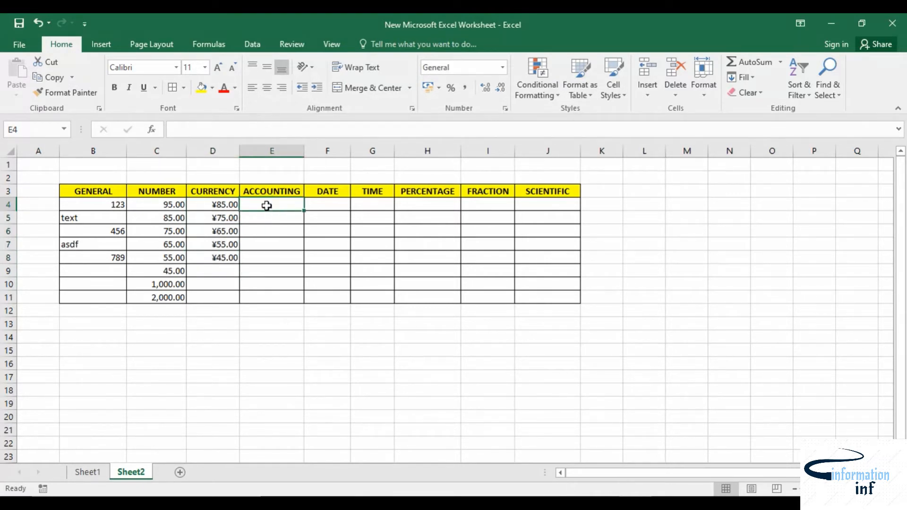
{"action": "type", "text": "8"}
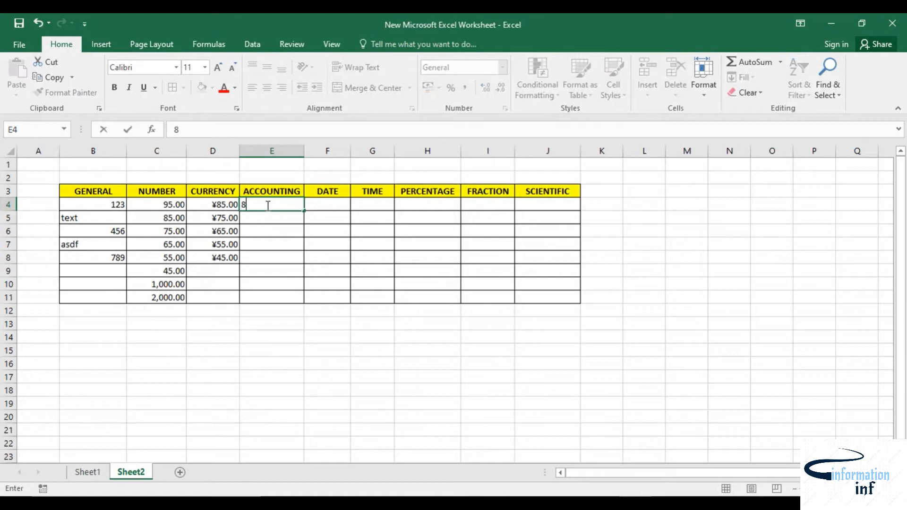
{"action": "type", "text": "5"}
{"action": "left_click", "coordinate": [270, 218]}
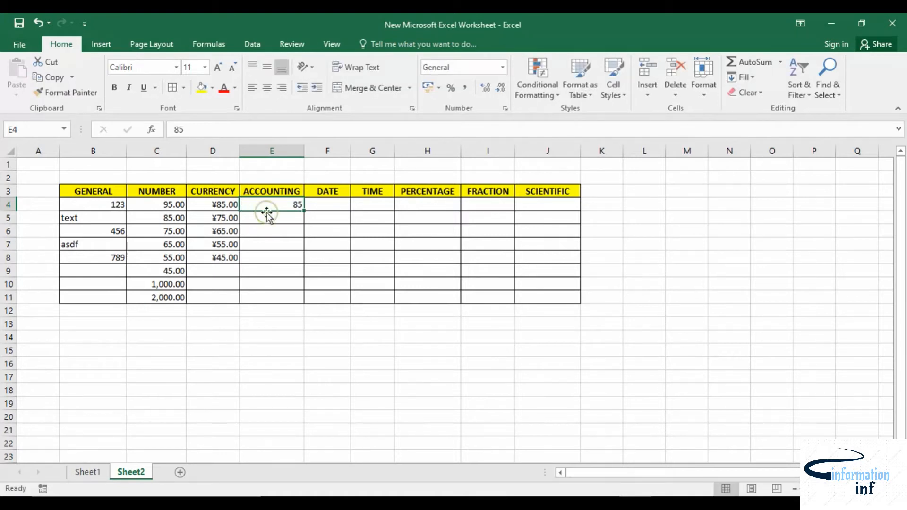
{"action": "type", "text": "75"}
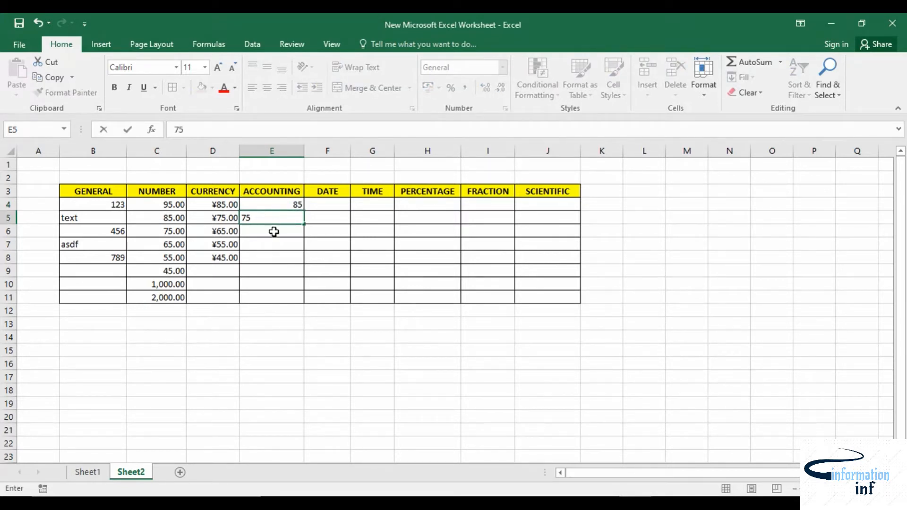
{"action": "left_click", "coordinate": [274, 236]}
{"action": "type", "text": "65"}
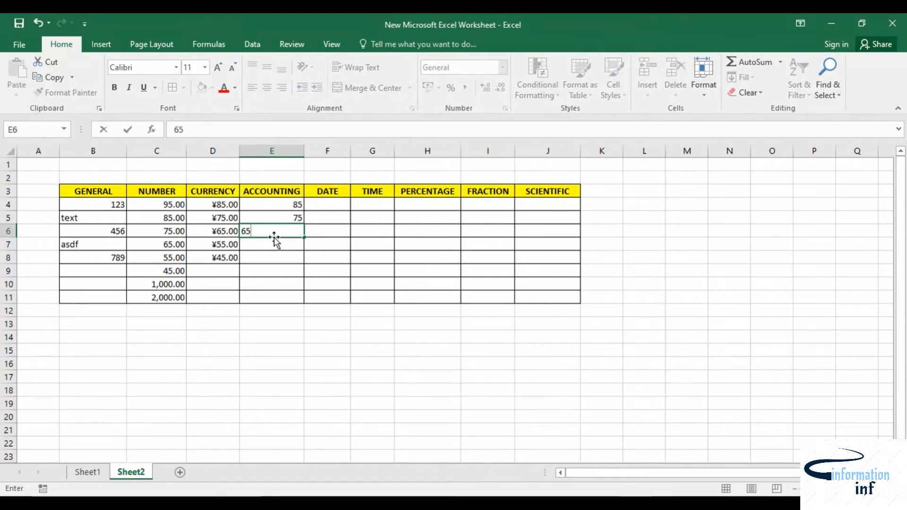
{"action": "left_click", "coordinate": [275, 246]}
{"action": "type", "text": "55"}
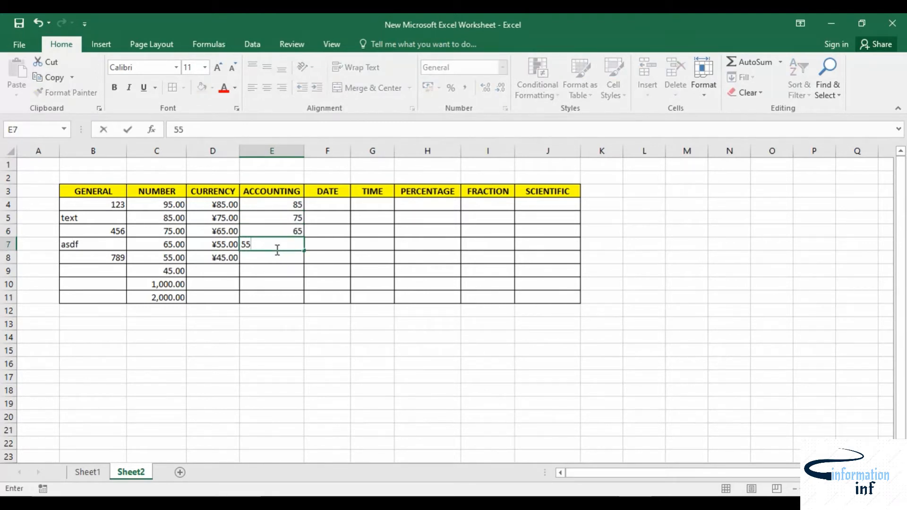
{"action": "left_click", "coordinate": [278, 255]}
{"action": "type", "text": "44"}
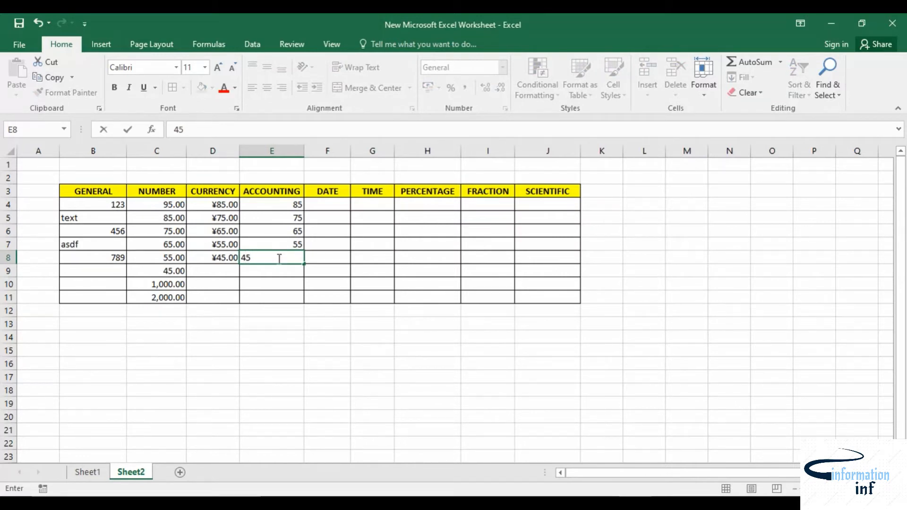
{"action": "left_click", "coordinate": [278, 268]}
- Apply the Accounting format to the values in cells E4:E8
{"action": "left_click_drag", "start_coordinate": [285, 206], "coordinate": [295, 257]}
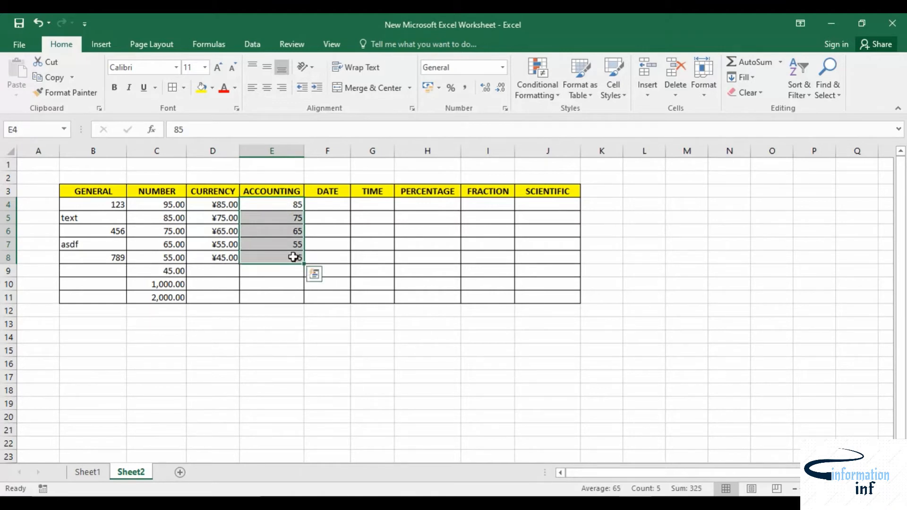
{"action": "left_click", "coordinate": [504, 67]}
{"action": "left_click", "coordinate": [480, 185]}
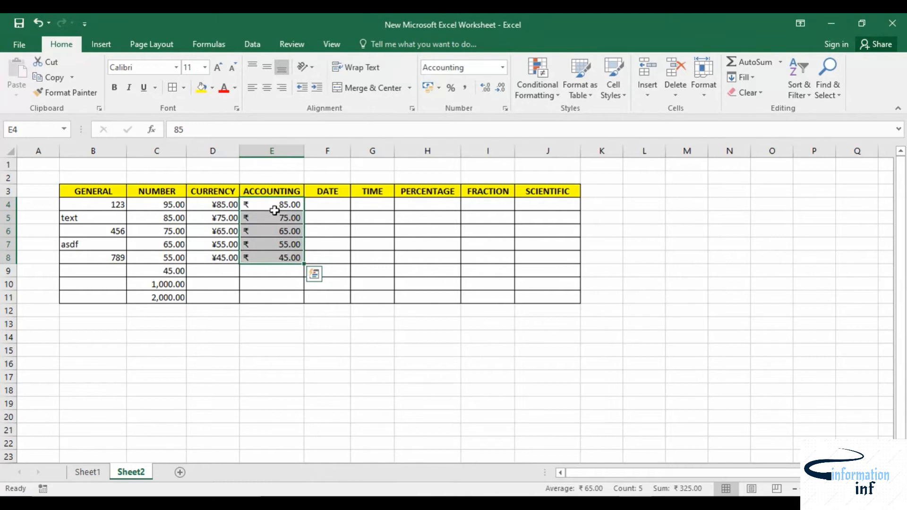
- Enter 0.00 in cell D9 of the CURRENCY column and apply the Currency format to it
{"action": "left_click", "coordinate": [222, 268]}
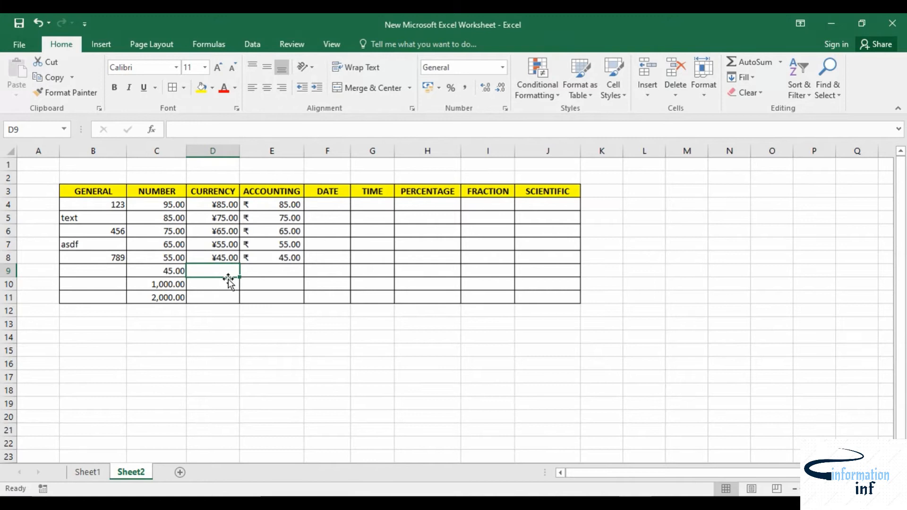
{"action": "type", "text": "0.00"}
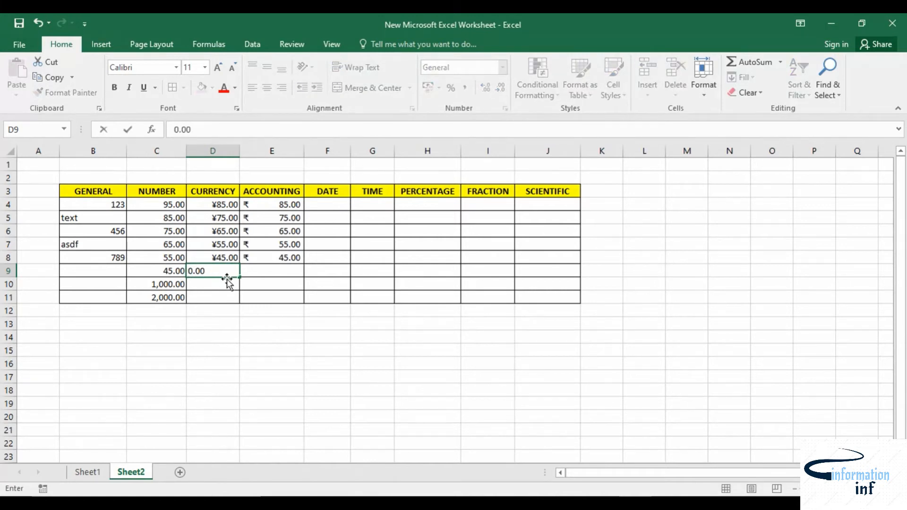
{"action": "left_click", "coordinate": [226, 364]}
{"action": "left_click", "coordinate": [209, 270]}
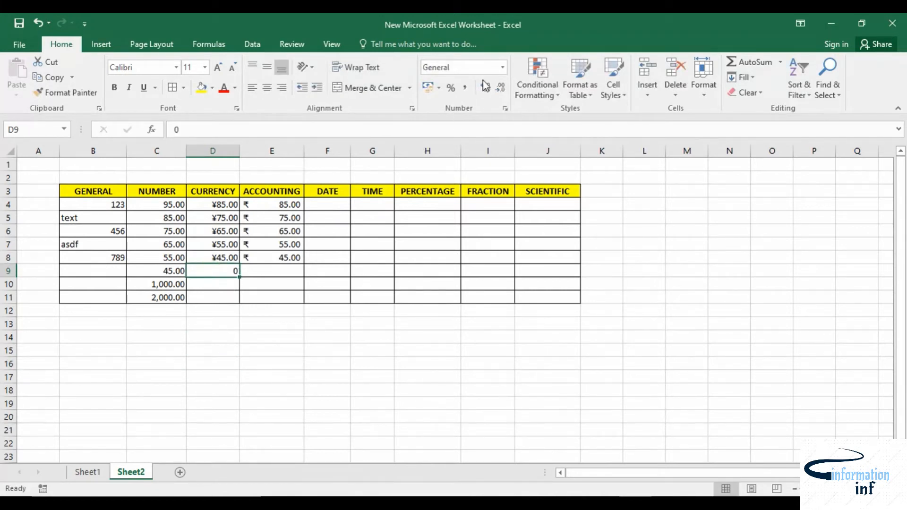
{"action": "left_click", "coordinate": [503, 68]}
{"action": "left_click", "coordinate": [502, 148]}
- Enter 0.00 in cell E9 of the ACCOUNTING column and apply the Accounting format to it
{"action": "left_click", "coordinate": [290, 272]}
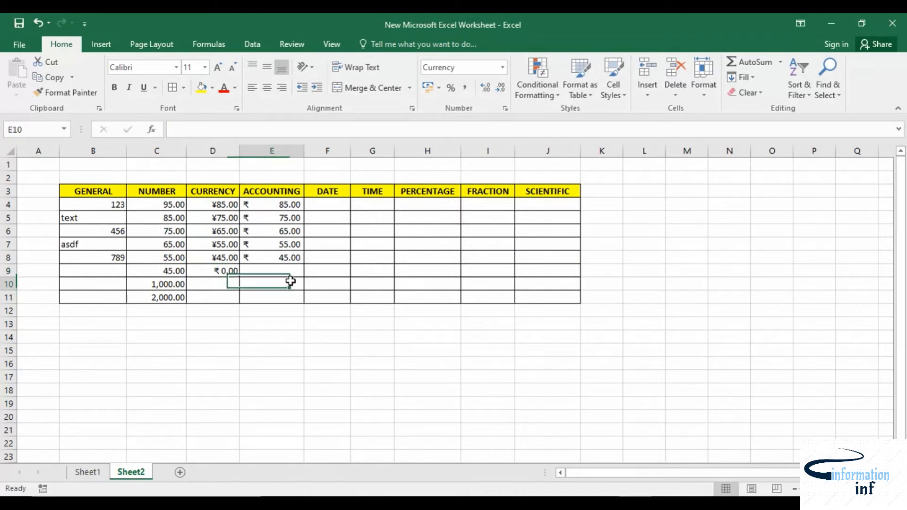
{"action": "type", "text": "0"}
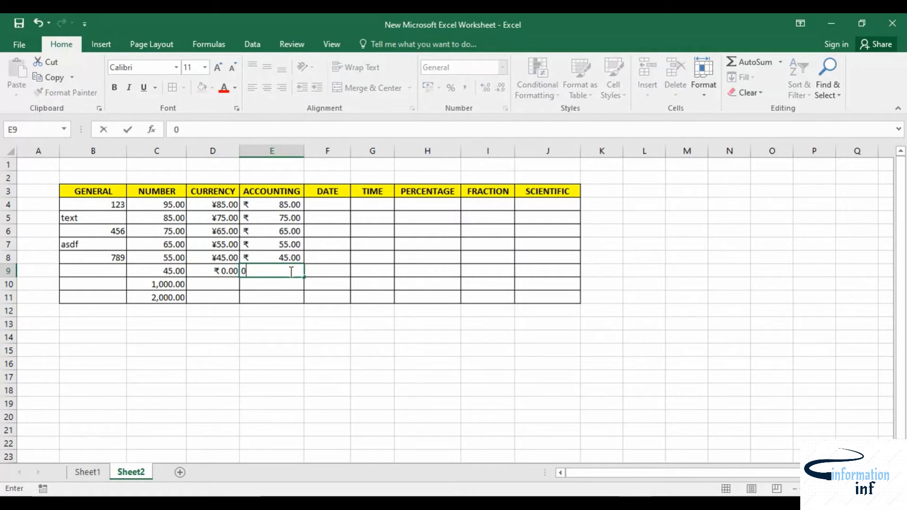
{"action": "type", "text": ".00"}
{"action": "left_click", "coordinate": [289, 337]}
{"action": "left_click", "coordinate": [283, 270]}
{"action": "left_click", "coordinate": [504, 68]}
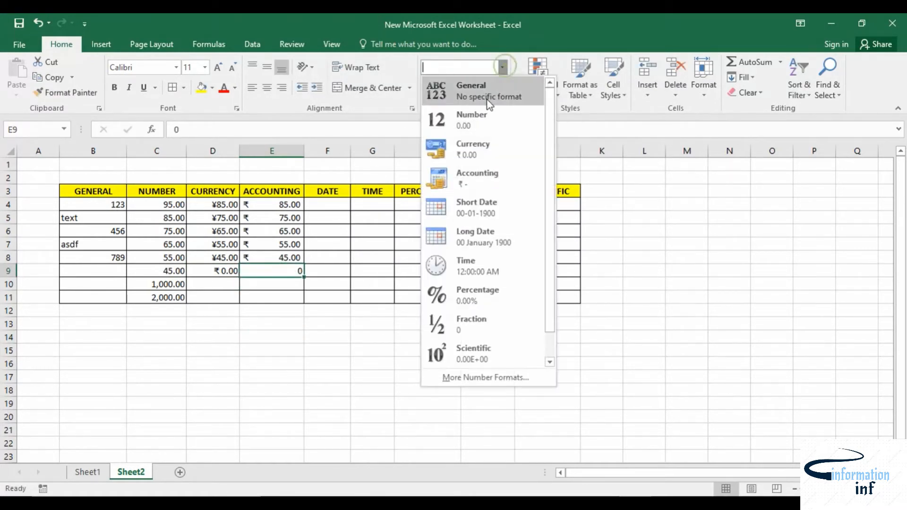
{"action": "left_click", "coordinate": [480, 165]}
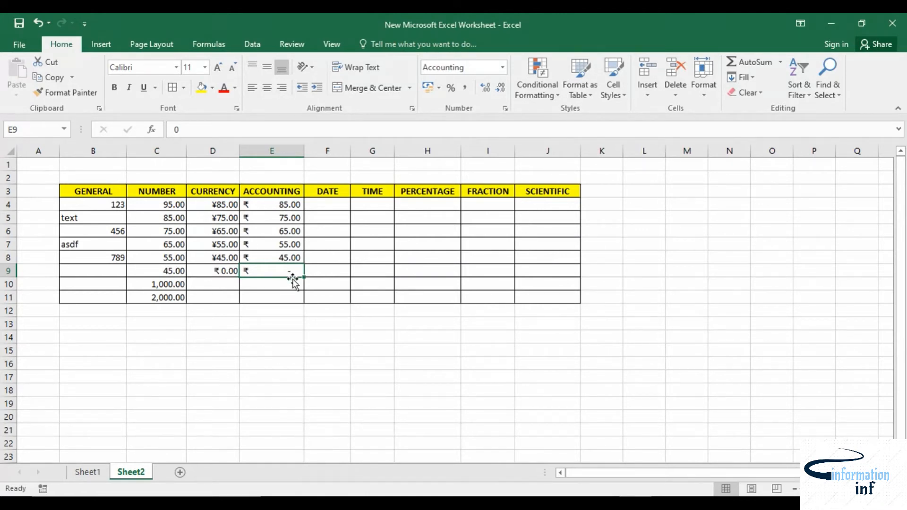
{"action": "left_click", "coordinate": [206, 208]}
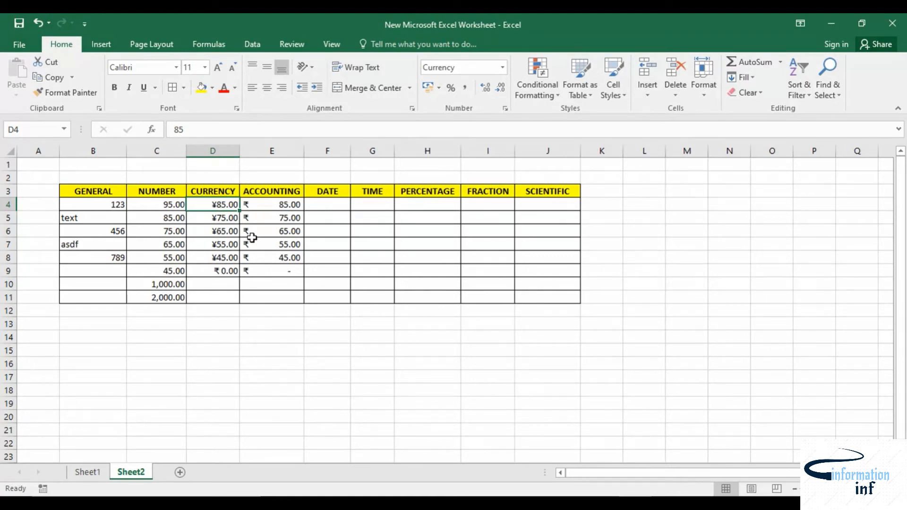
{"action": "left_click", "coordinate": [229, 274]}
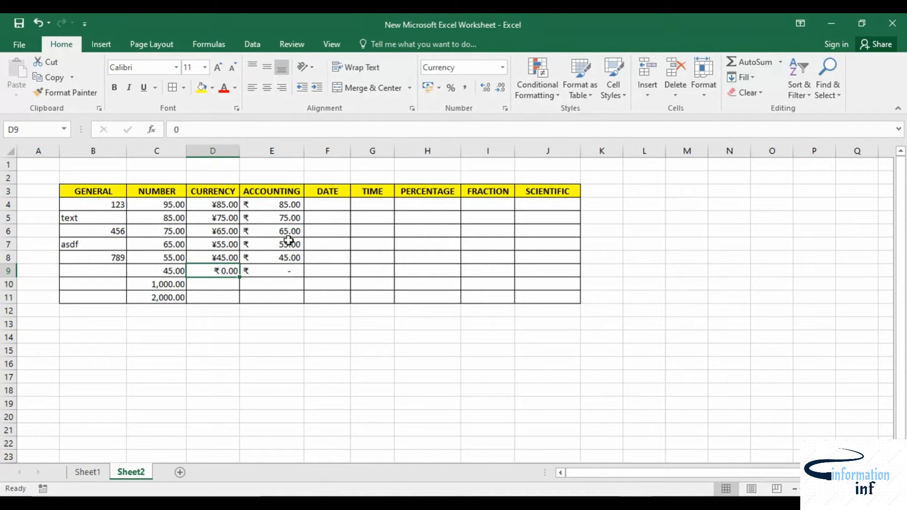
{"action": "left_click", "coordinate": [283, 275]}
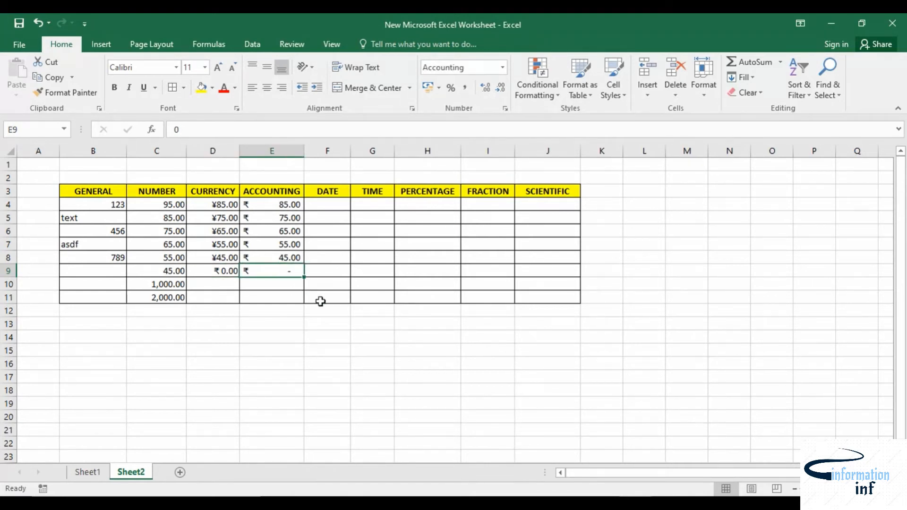
- Enter the date 03/04/2020 in cell F5 of the DATE column and widen column F to fit it
{"action": "left_click", "coordinate": [328, 204]}
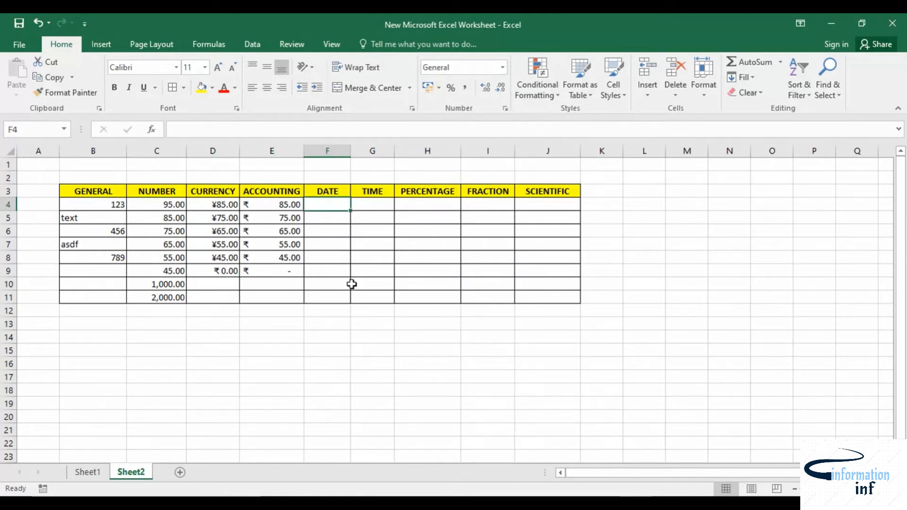
{"action": "left_click", "coordinate": [322, 218]}
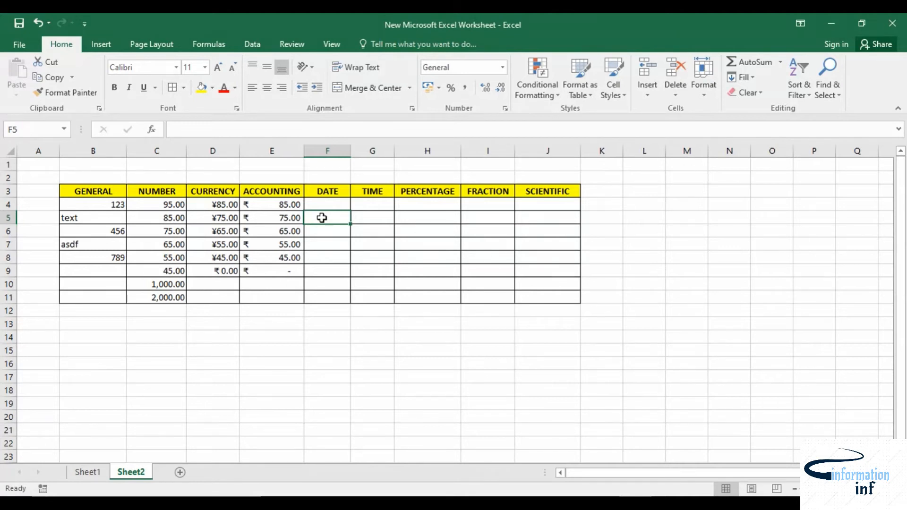
{"action": "type", "text": "03/04/2020"}
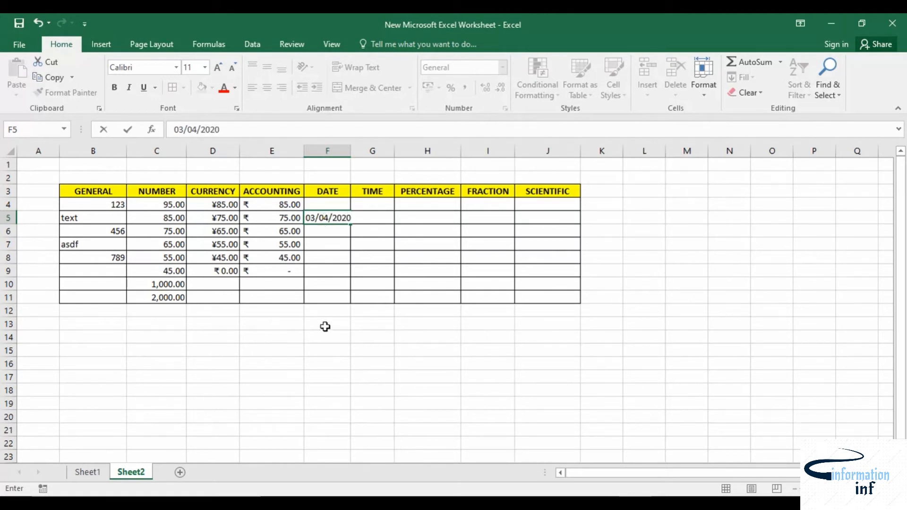
{"action": "left_click", "coordinate": [326, 336]}
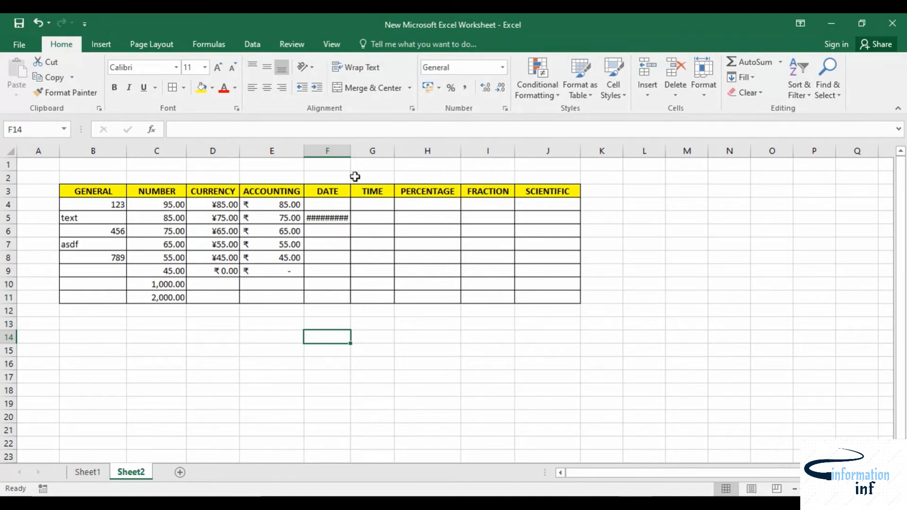
{"action": "left_click_drag", "start_coordinate": [350, 149], "coordinate": [355, 149]}
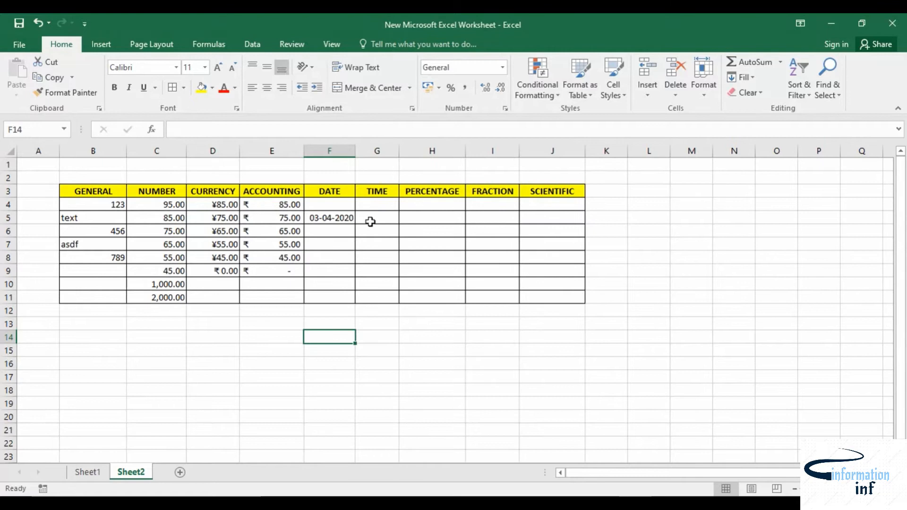
- Set the date type of cell F5 to 2012-03-14 in Format Cells
{"action": "left_click", "coordinate": [338, 220]}
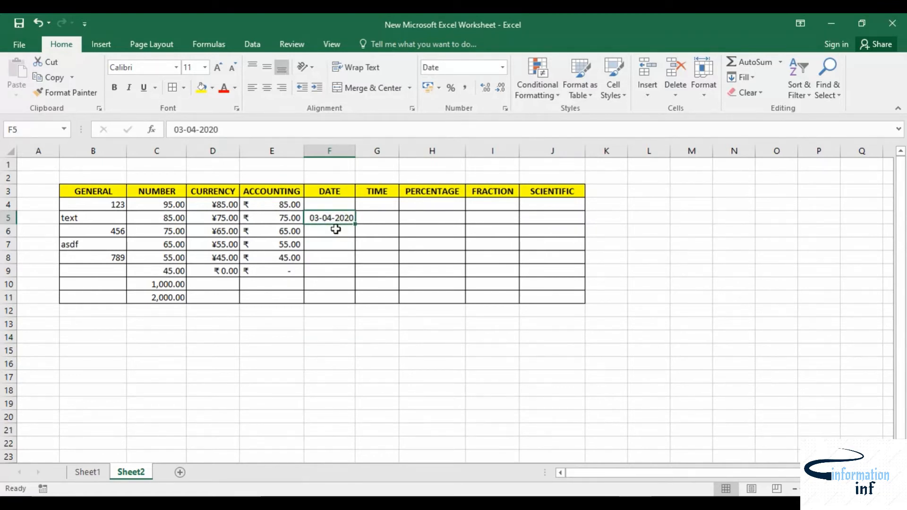
{"action": "left_click", "coordinate": [504, 108]}
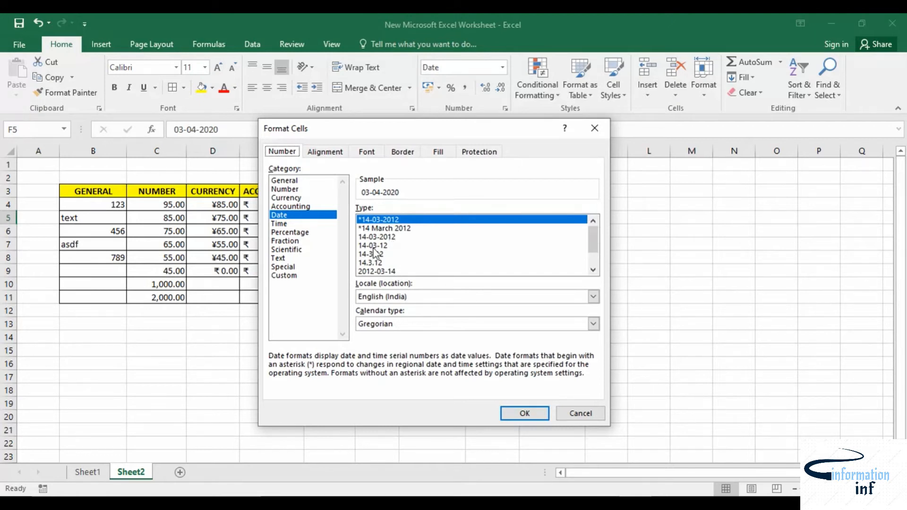
{"action": "left_click", "coordinate": [382, 271]}
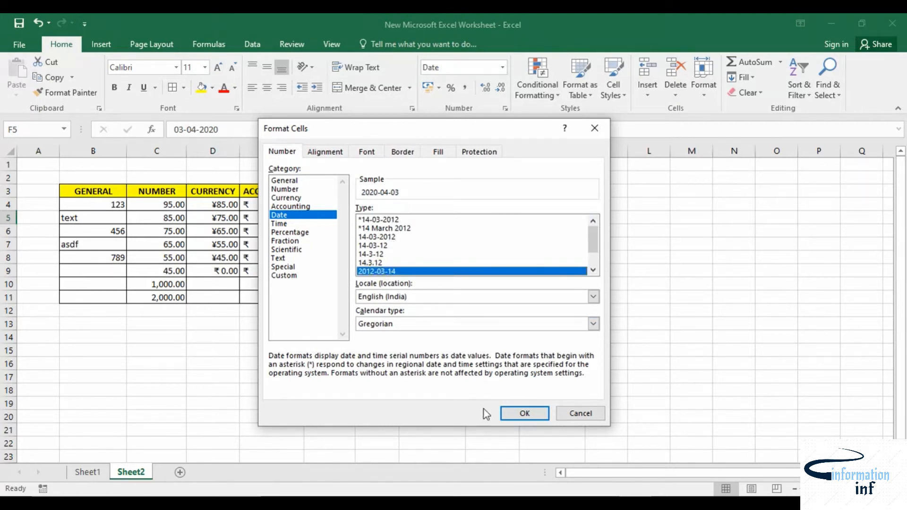
{"action": "left_click", "coordinate": [522, 412]}
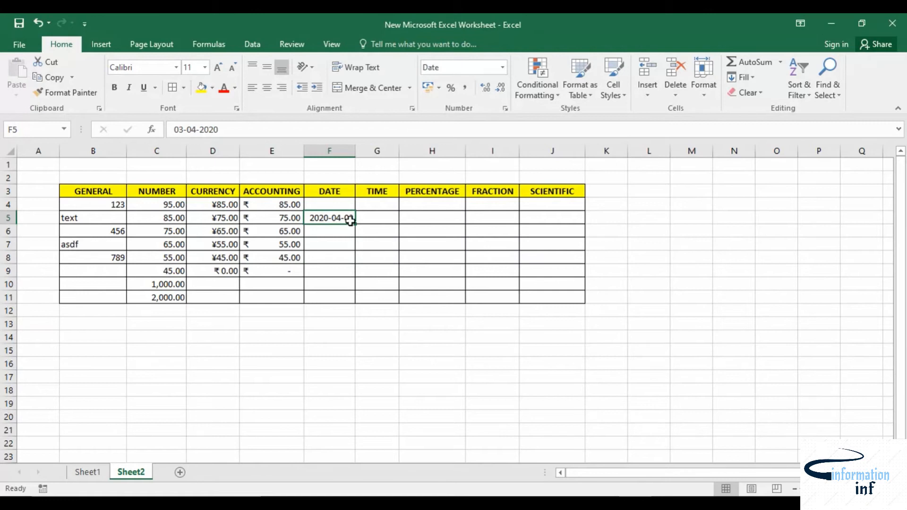
- Enter the date 03-04-2020 in cell F7 of the DATE column
{"action": "left_click", "coordinate": [321, 245]}
{"action": "type", "text": "0"}
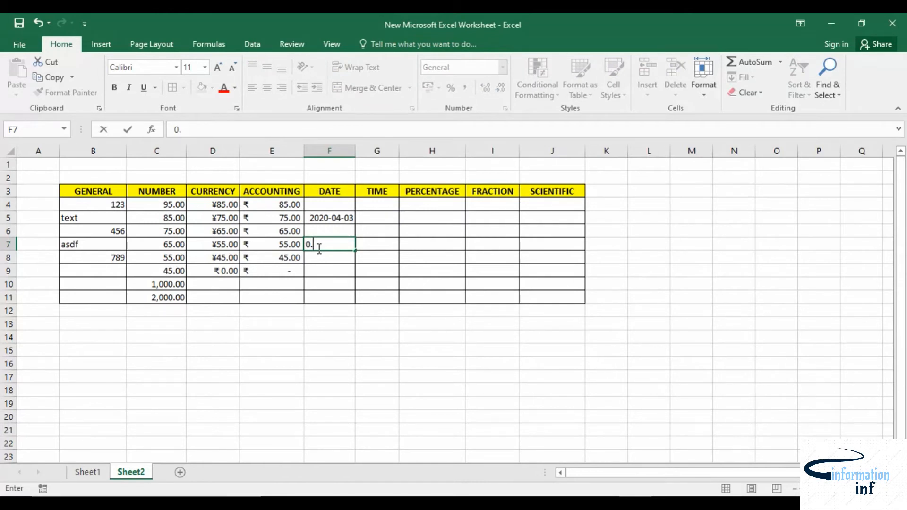
{"action": "type", "text": ".-04-2020"}
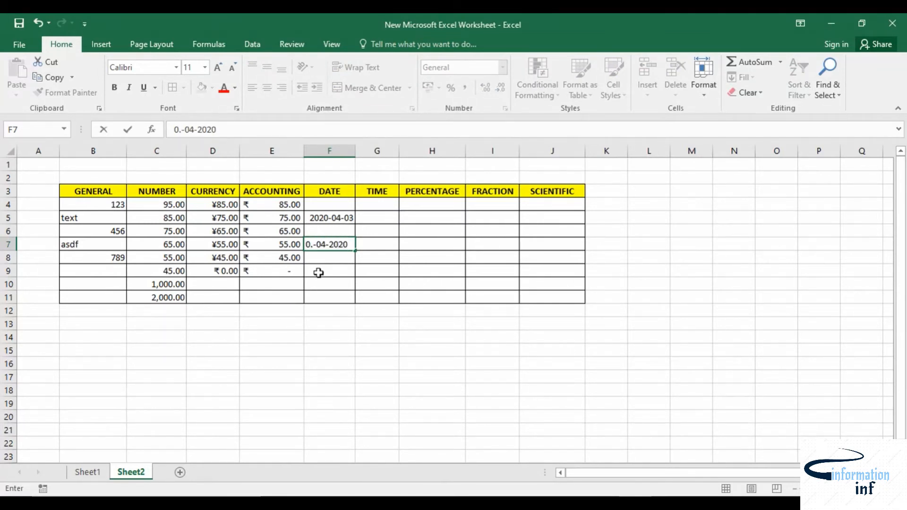
{"action": "left_click", "coordinate": [313, 244]}
{"action": "key", "text": "BackSpace"}
{"action": "type", "text": "3"}
{"action": "key", "text": "Return"}
- Apply the Short Date format to the date in cell F7
{"action": "left_click", "coordinate": [332, 244]}
{"action": "left_click", "coordinate": [505, 68]}
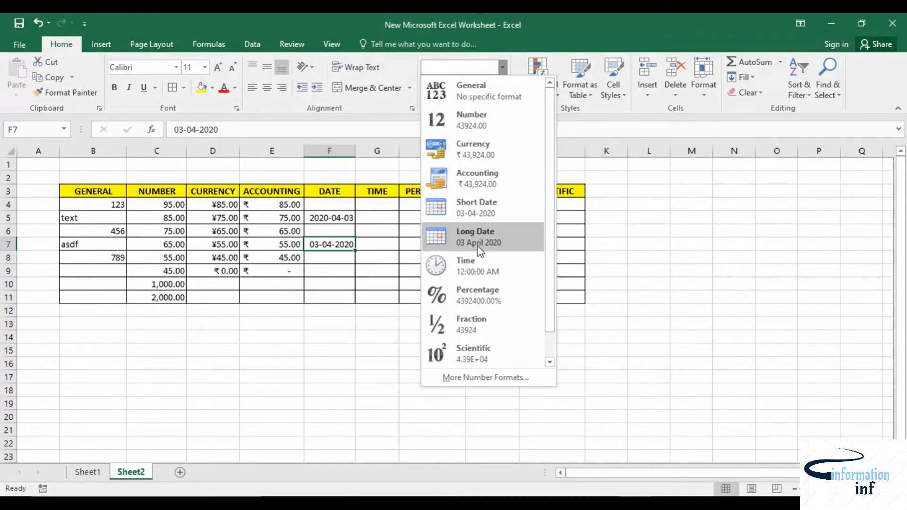
{"action": "left_click", "coordinate": [480, 213]}
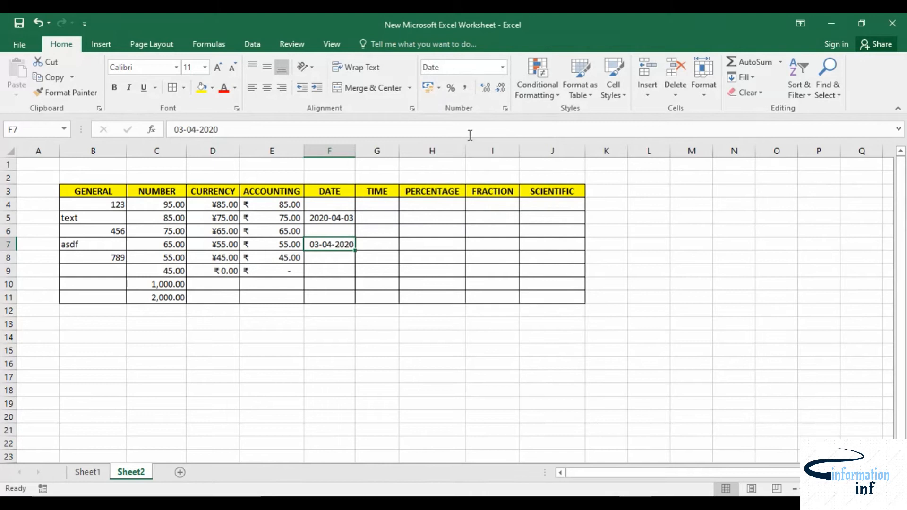
- Apply the Long Date format to cell F7 and widen column F to fit the date
{"action": "left_click", "coordinate": [503, 69]}
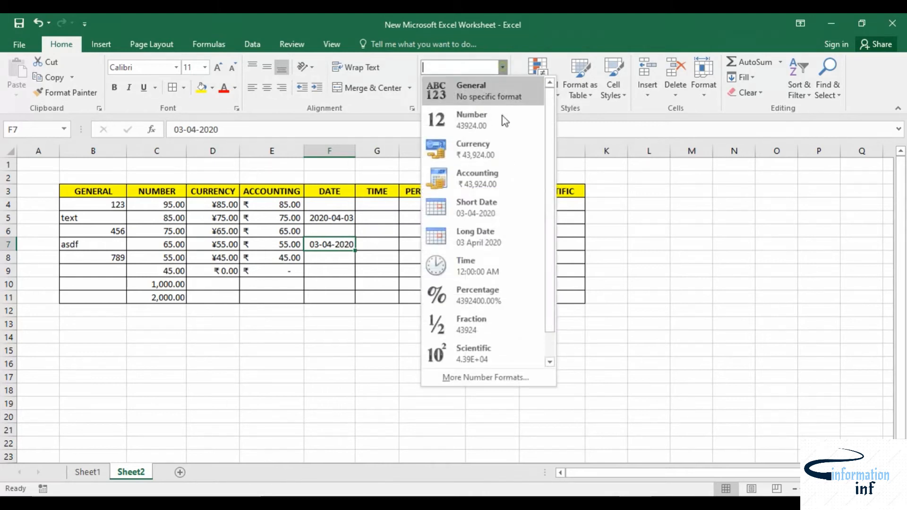
{"action": "left_click", "coordinate": [490, 236]}
{"action": "left_click_drag", "start_coordinate": [355, 151], "coordinate": [371, 153]}
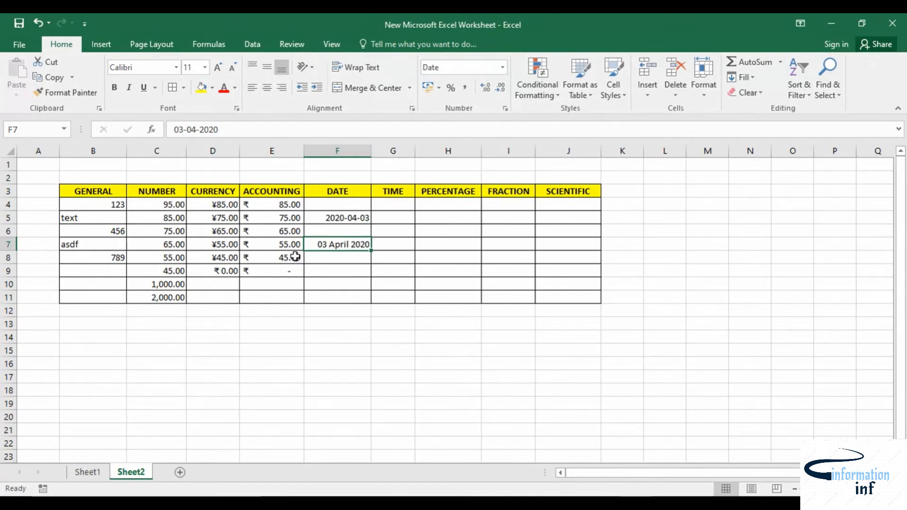
{"action": "right_click", "coordinate": [342, 243]}
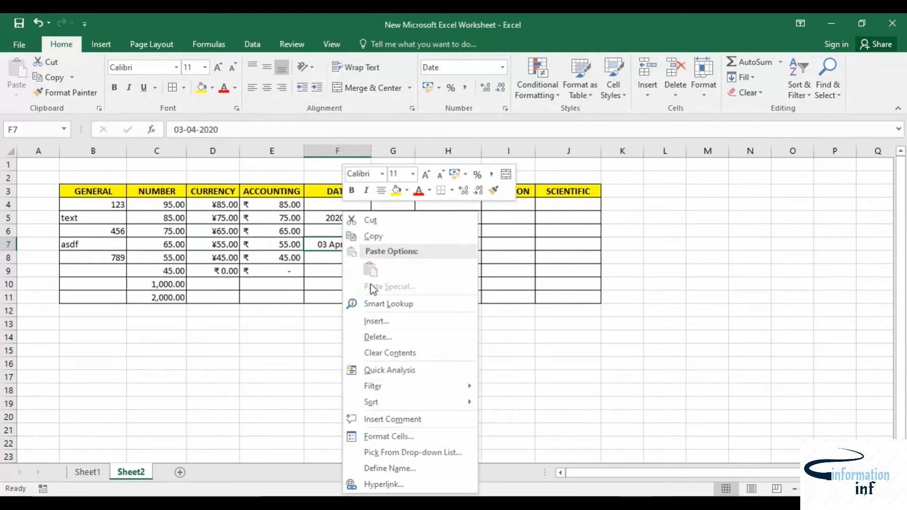
{"action": "left_click", "coordinate": [370, 437]}
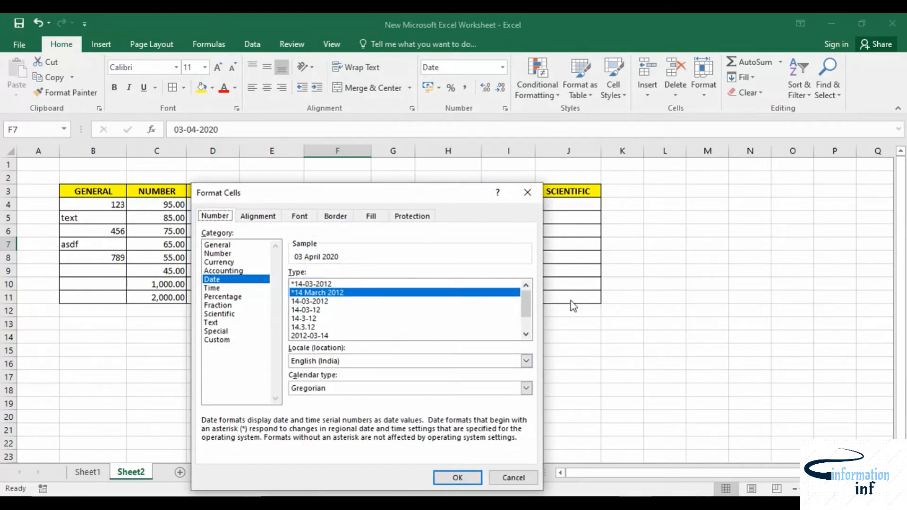
{"action": "left_click_drag", "start_coordinate": [526, 307], "coordinate": [525, 319]}
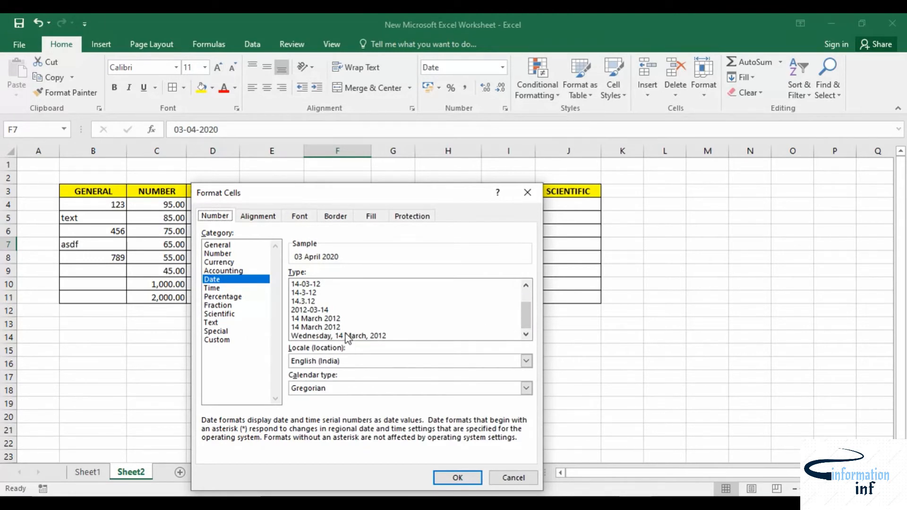
{"action": "left_click", "coordinate": [527, 196]}
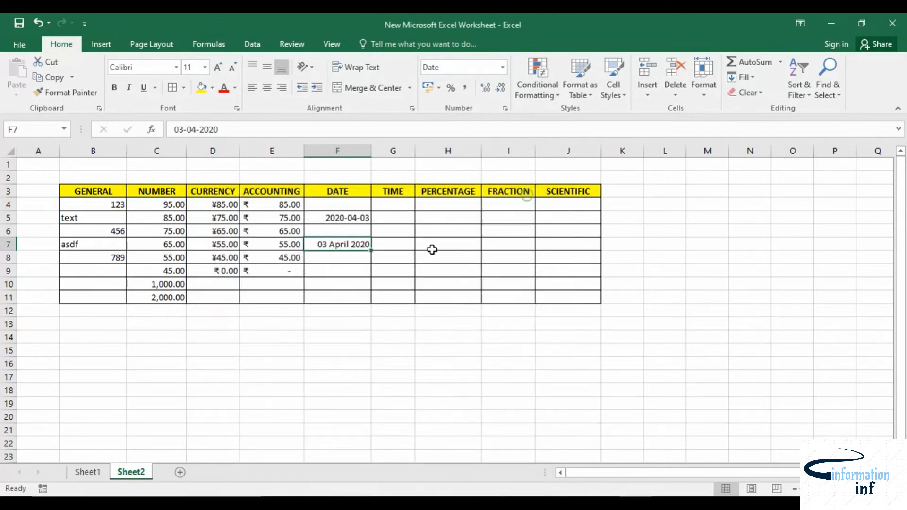
- Set the date type of cell F5 to Wednesday, 14 March, 2012 in Format Cells and widen column F to fit it
{"action": "right_click", "coordinate": [344, 215]}
{"action": "left_click", "coordinate": [378, 435]}
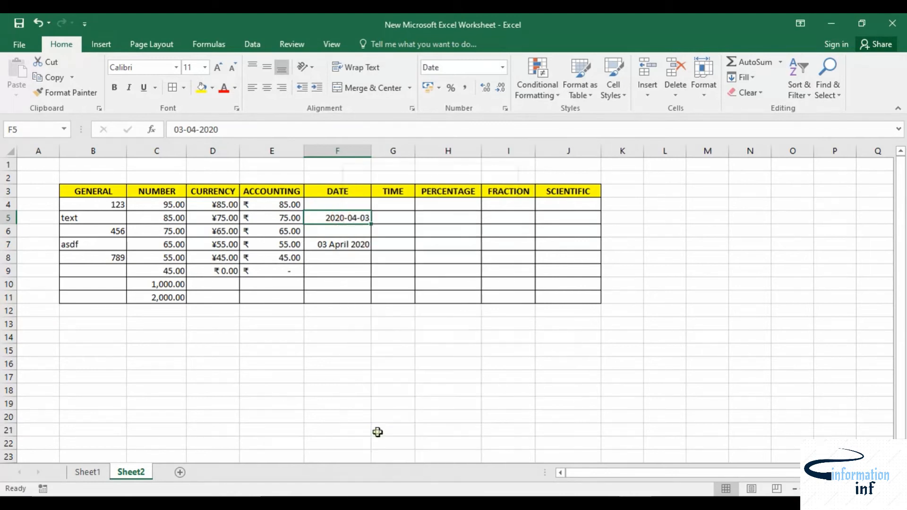
{"action": "scroll", "coordinate": [371, 330], "scroll_direction": "down", "scroll_amount": 1}
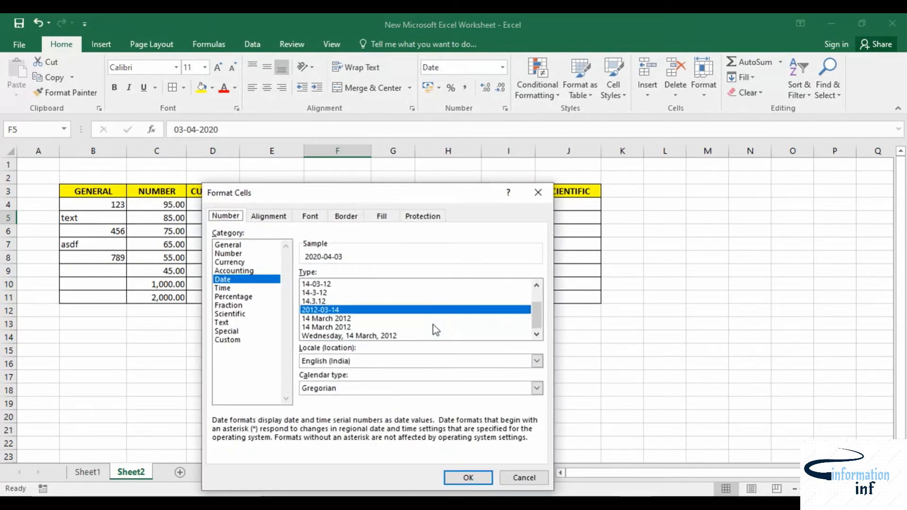
{"action": "left_click", "coordinate": [363, 335]}
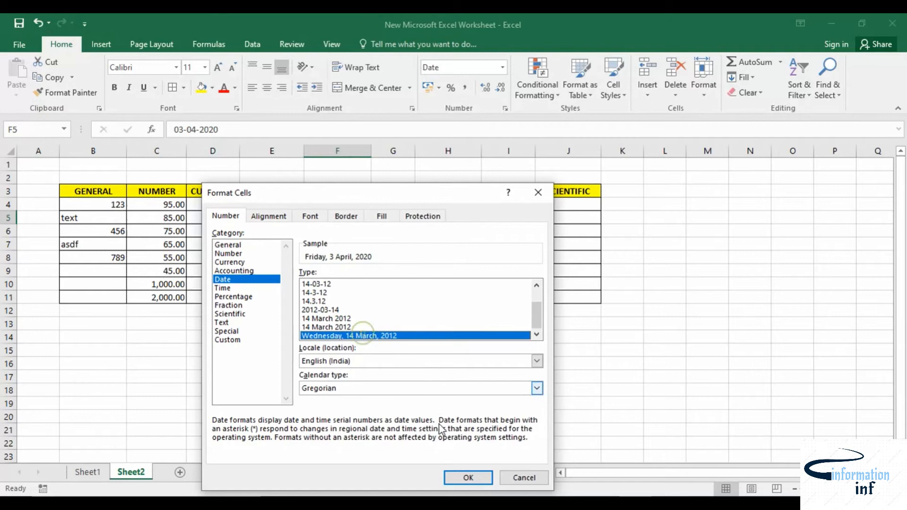
{"action": "left_click", "coordinate": [467, 476]}
{"action": "left_click_drag", "start_coordinate": [371, 151], "coordinate": [389, 151]}
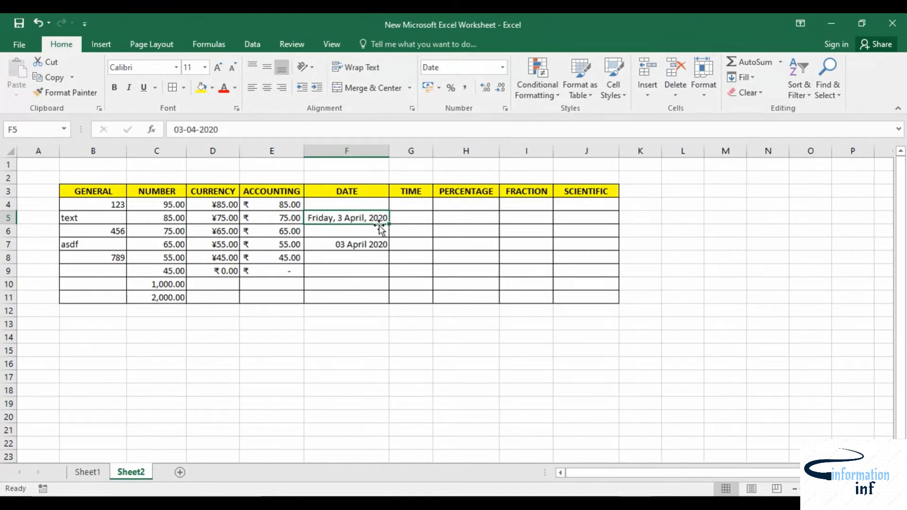
- Enter the time 11:00 in cell G5 of the TIME column
{"action": "left_click", "coordinate": [407, 216]}
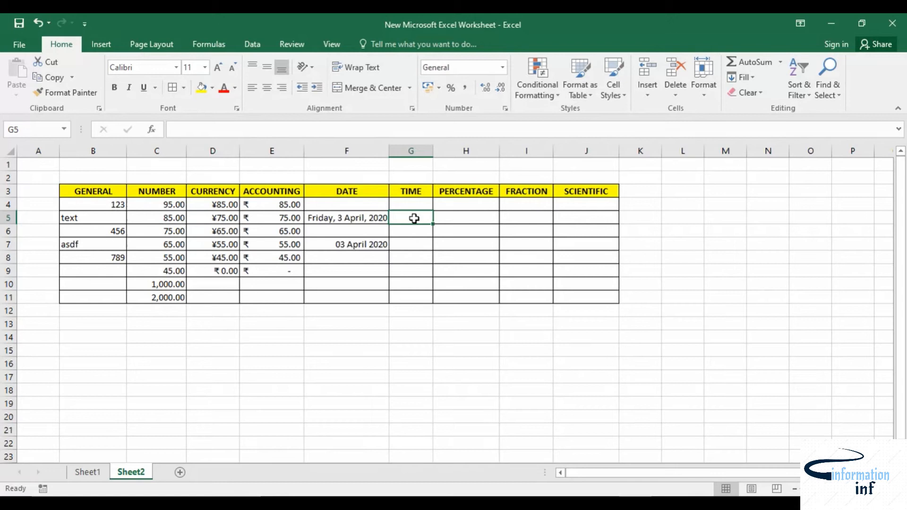
{"action": "type", "text": "11"}
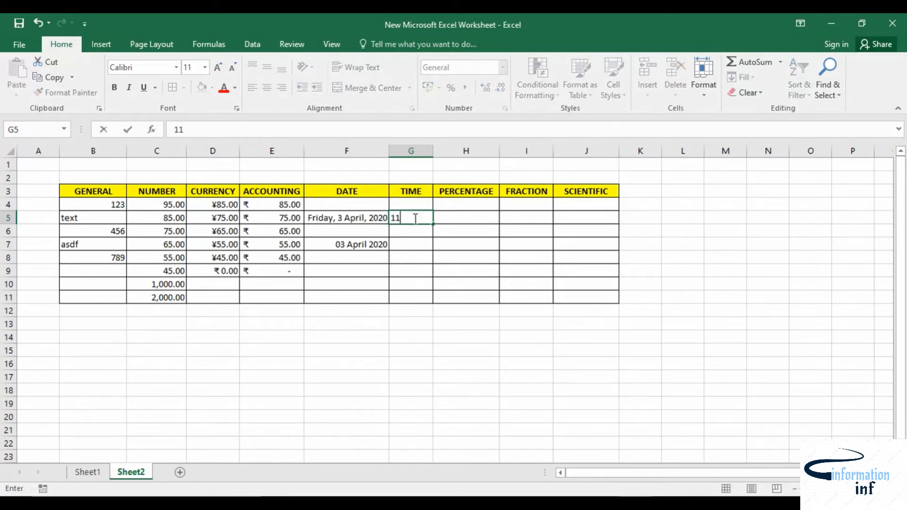
{"action": "type", "text": ":00"}
{"action": "left_click", "coordinate": [446, 377]}
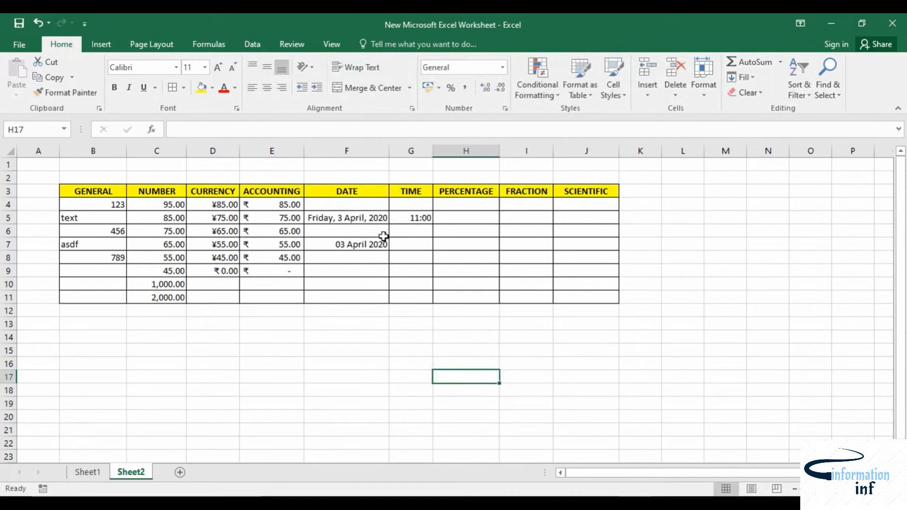
- Apply the Time format to cell G5 and widen column G to fit the full time
{"action": "left_click", "coordinate": [415, 219]}
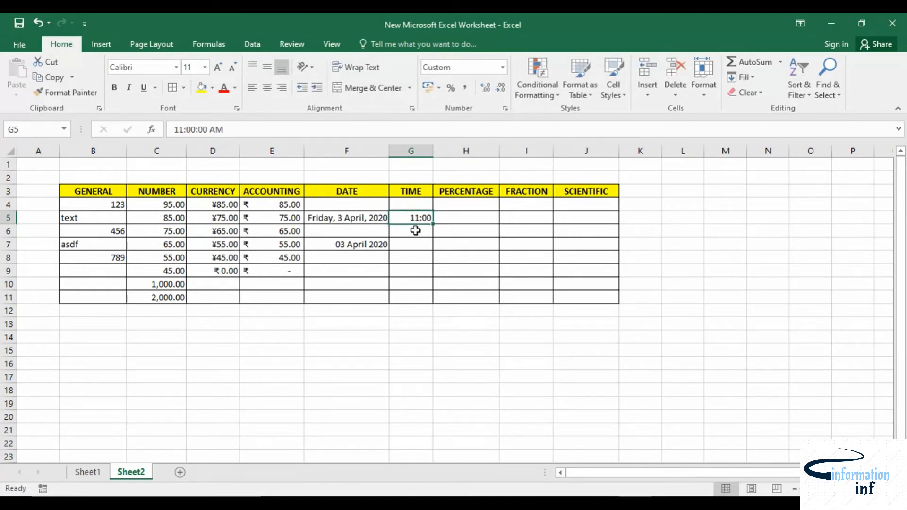
{"action": "left_click", "coordinate": [503, 68]}
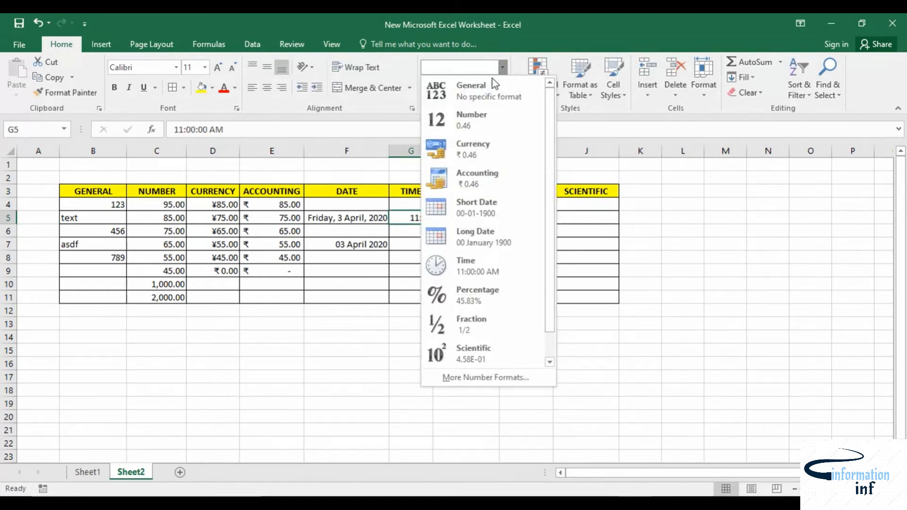
{"action": "left_click", "coordinate": [470, 260]}
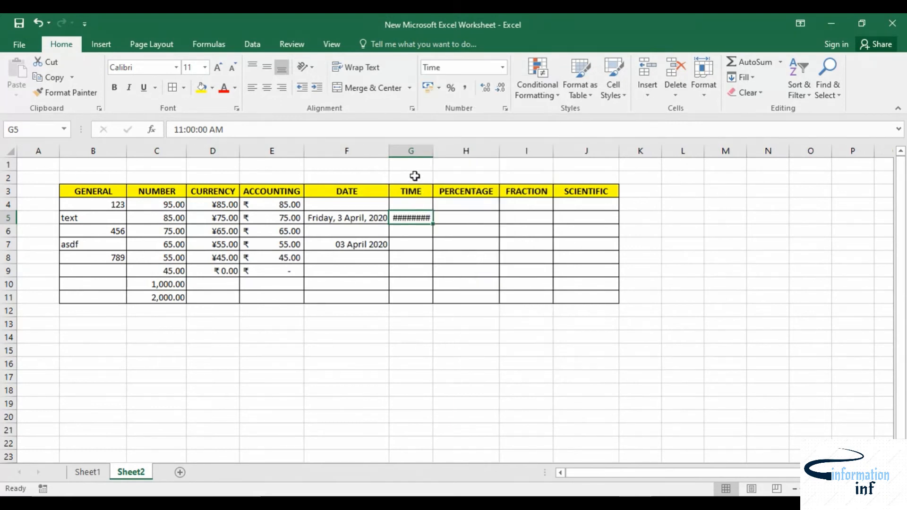
{"action": "left_click_drag", "start_coordinate": [433, 151], "coordinate": [460, 151]}
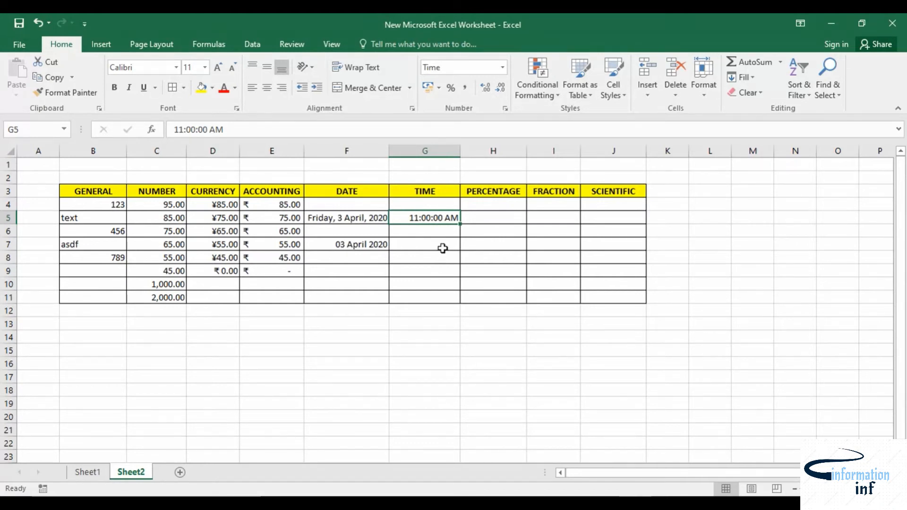
- Enter the time 14:00 in cell G7 of the TIME column
{"action": "left_click", "coordinate": [428, 245]}
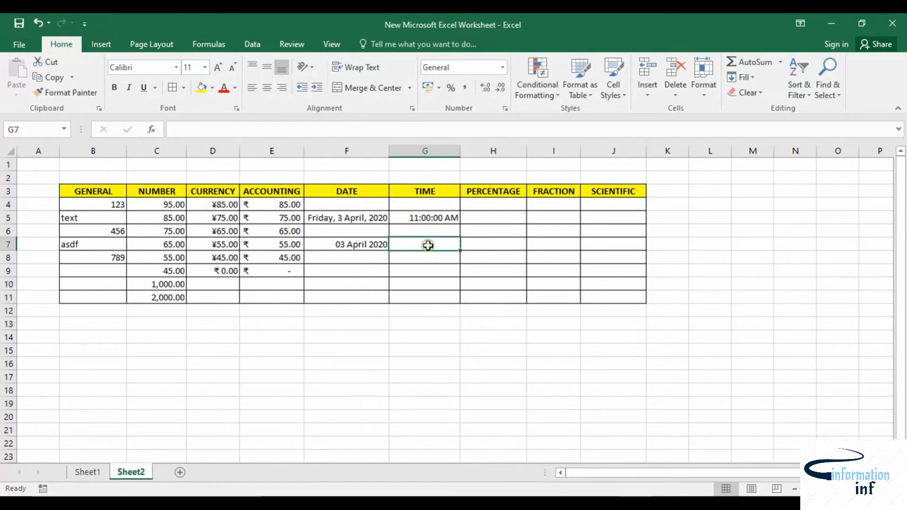
{"action": "type", "text": "14"}
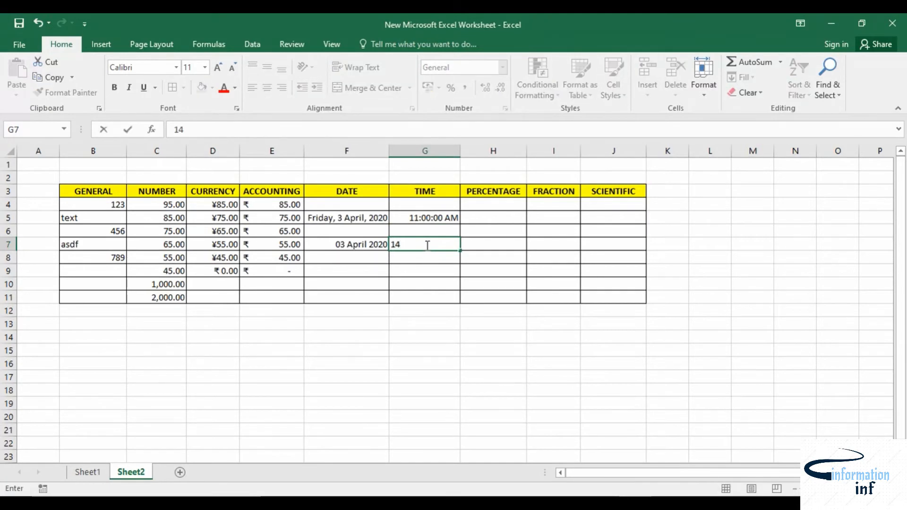
{"action": "type", "text": ":00"}
{"action": "left_click", "coordinate": [420, 350]}
- Apply the Time format to the time in cell G7
{"action": "left_click", "coordinate": [425, 244]}
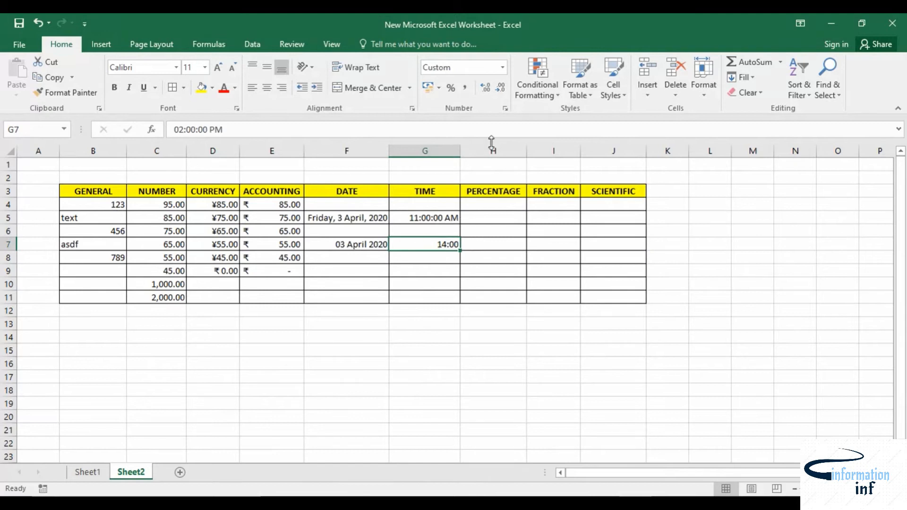
{"action": "left_click", "coordinate": [503, 67]}
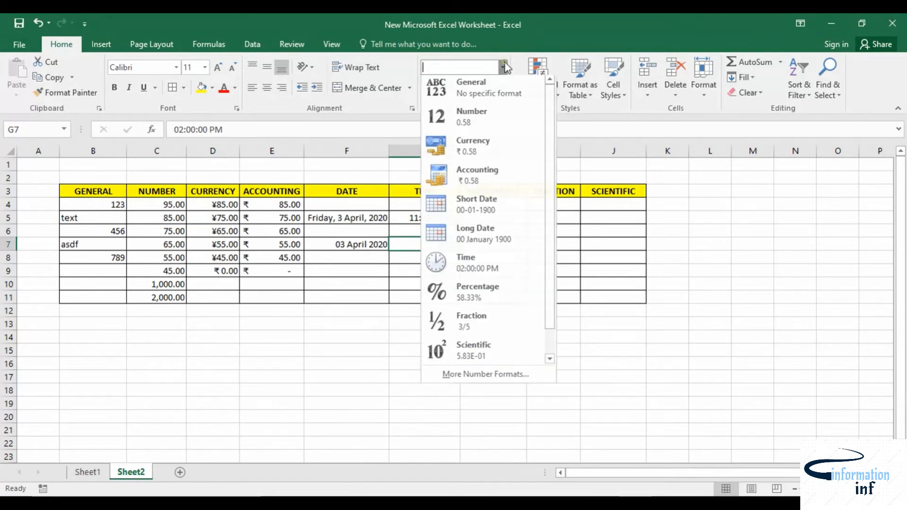
{"action": "left_click", "coordinate": [477, 274]}
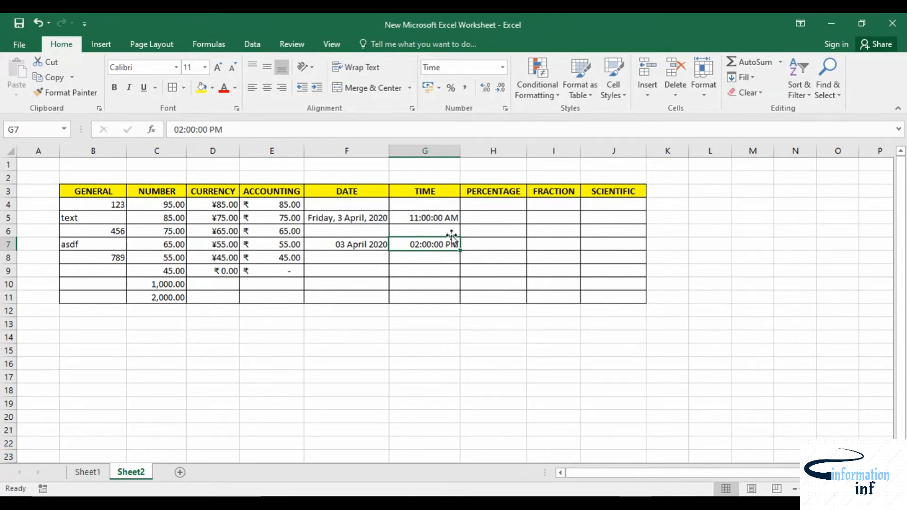
- Set the time type of cells G5:G7 to 1.30.55 PM in Format Cells
{"action": "left_click", "coordinate": [441, 217]}
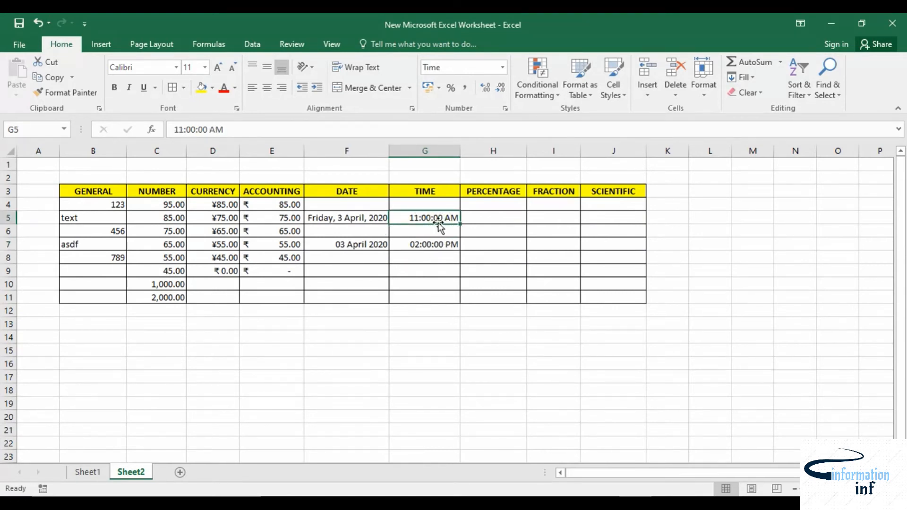
{"action": "left_click_drag", "start_coordinate": [435, 219], "coordinate": [445, 245]}
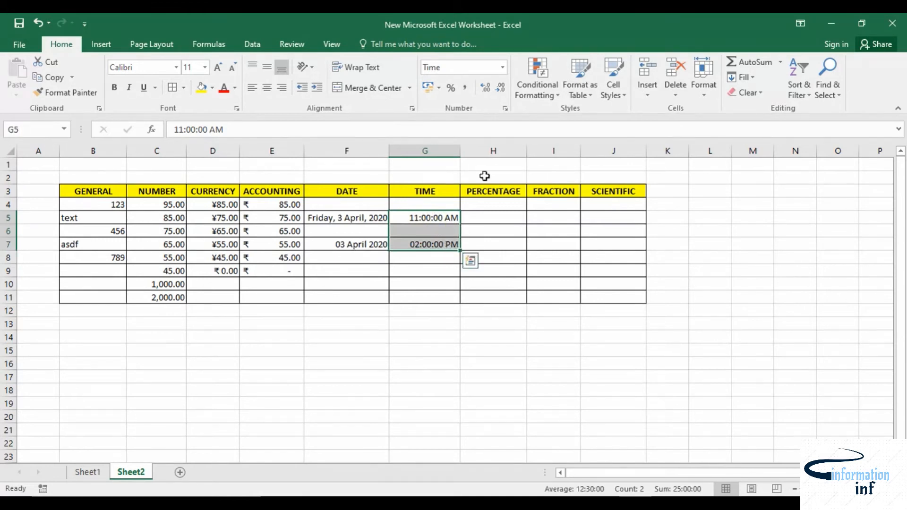
{"action": "left_click", "coordinate": [506, 108]}
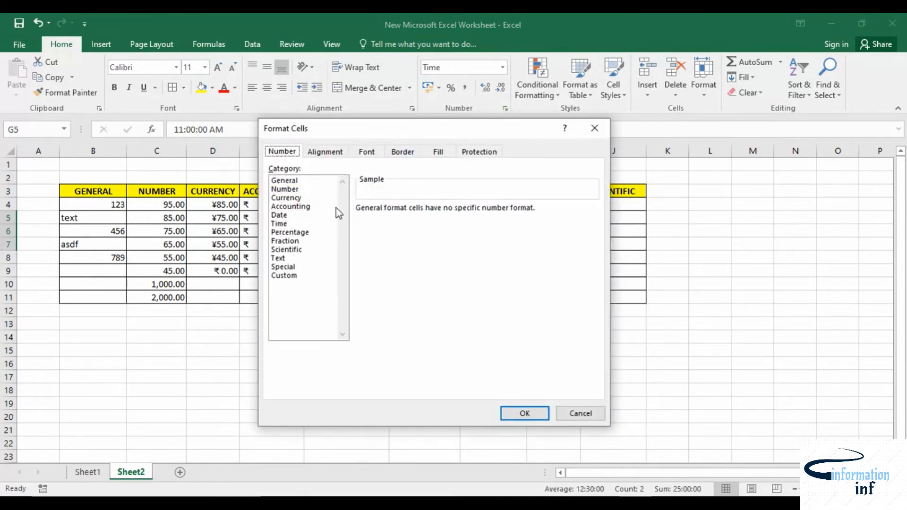
{"action": "left_click", "coordinate": [286, 224]}
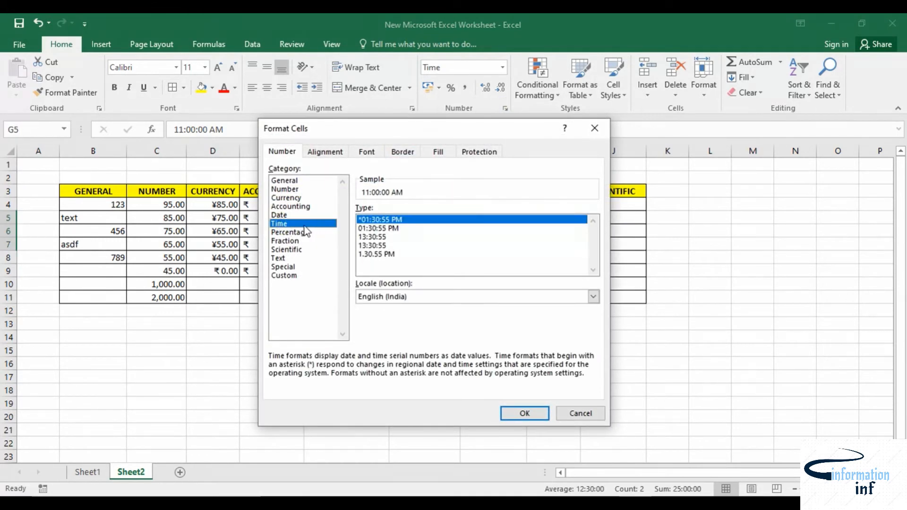
{"action": "left_click", "coordinate": [388, 229]}
{"action": "left_click", "coordinate": [389, 254]}
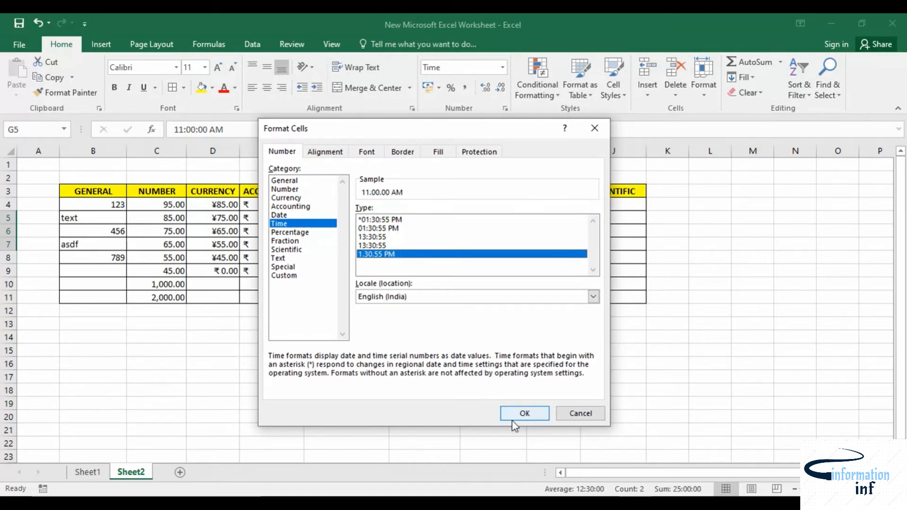
{"action": "left_click", "coordinate": [522, 412]}
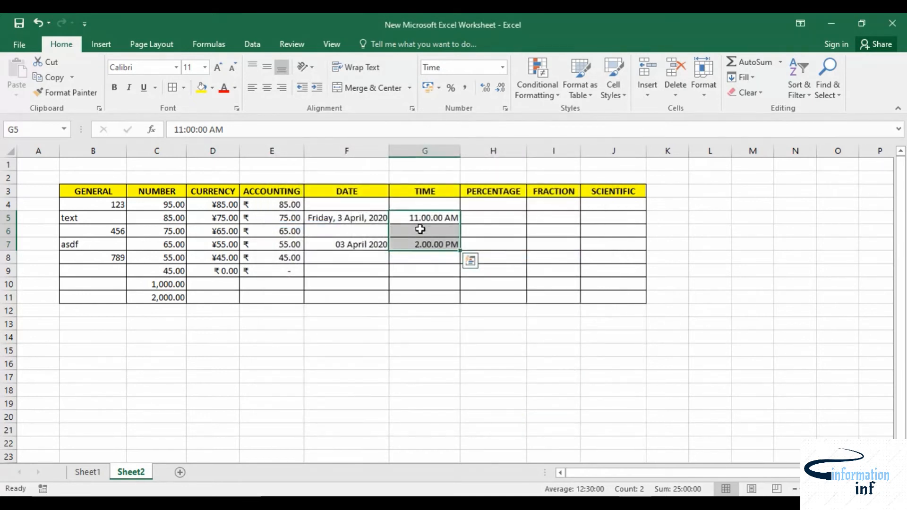
- Set the time type of cells G5:G7 back to *01:30:55 PM in Format Cells
{"action": "left_click", "coordinate": [503, 109]}
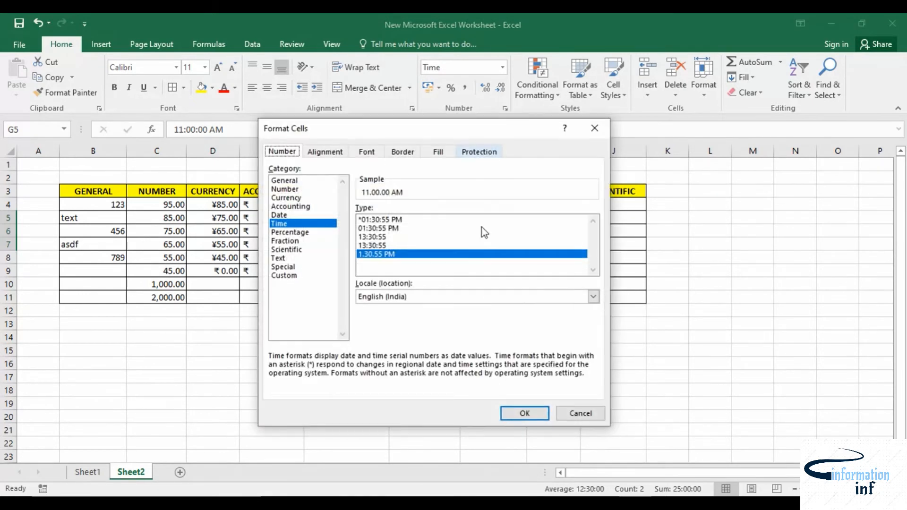
{"action": "left_click", "coordinate": [385, 219]}
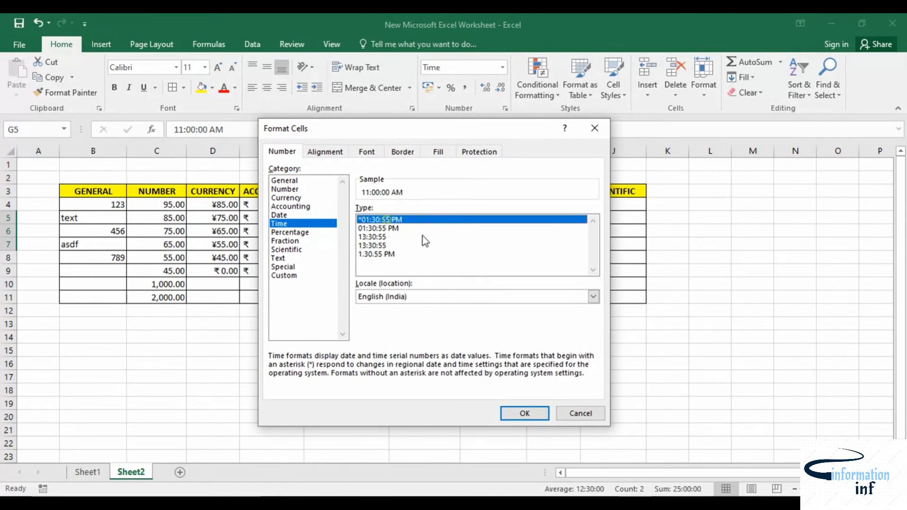
{"action": "left_click", "coordinate": [524, 414]}
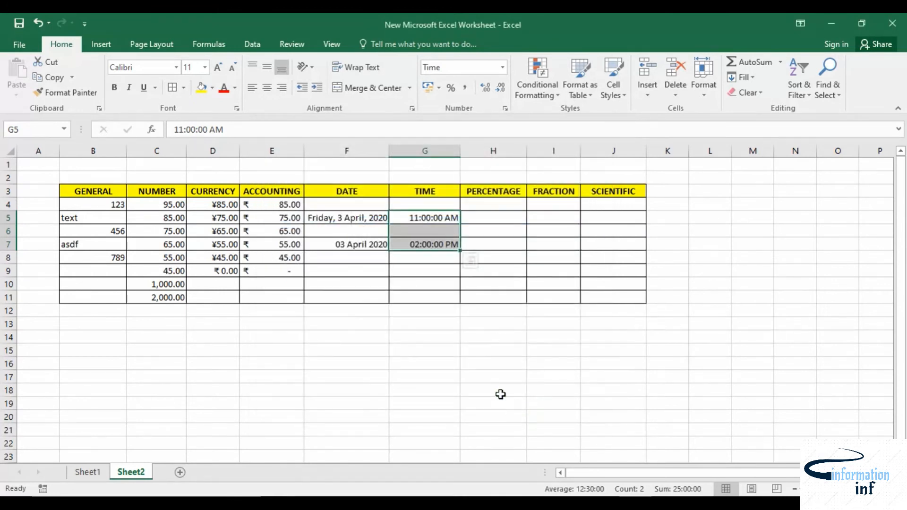
{"action": "left_click", "coordinate": [420, 348]}
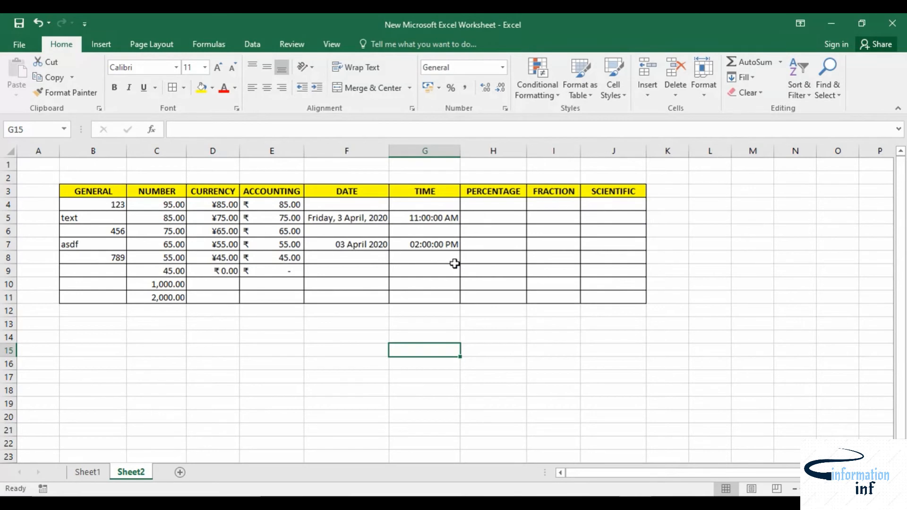
- Enter the values 95, 85, 75 and 65 in cells H4 to H7 of the PERCENTAGE column
{"action": "left_click", "coordinate": [498, 202]}
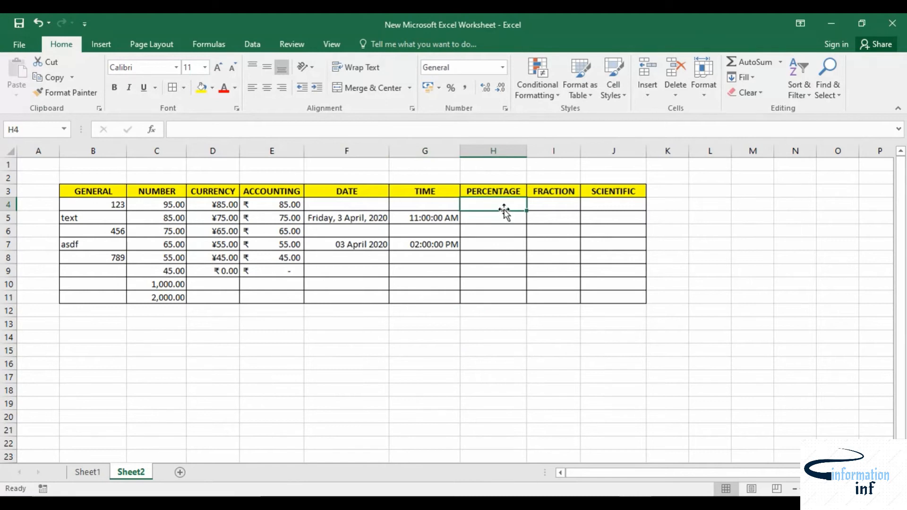
{"action": "type", "text": "95"}
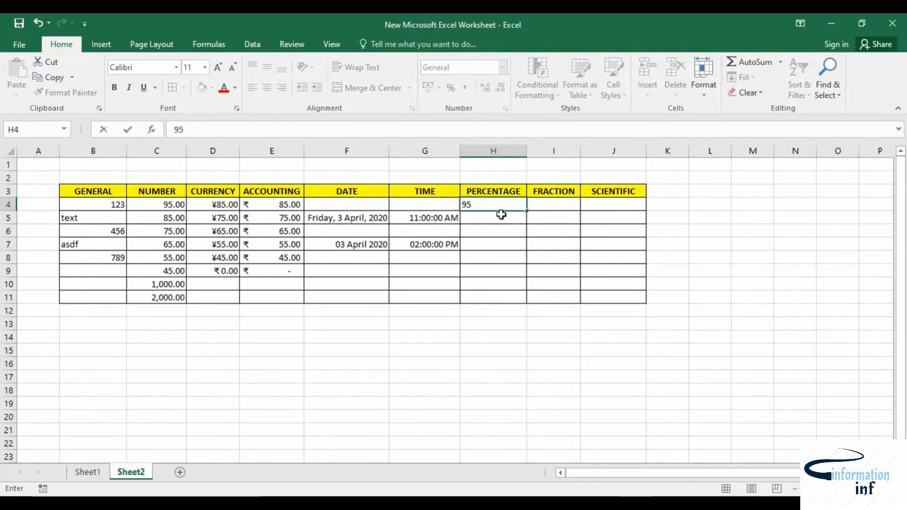
{"action": "key", "text": "Return"}
{"action": "type", "text": "85"}
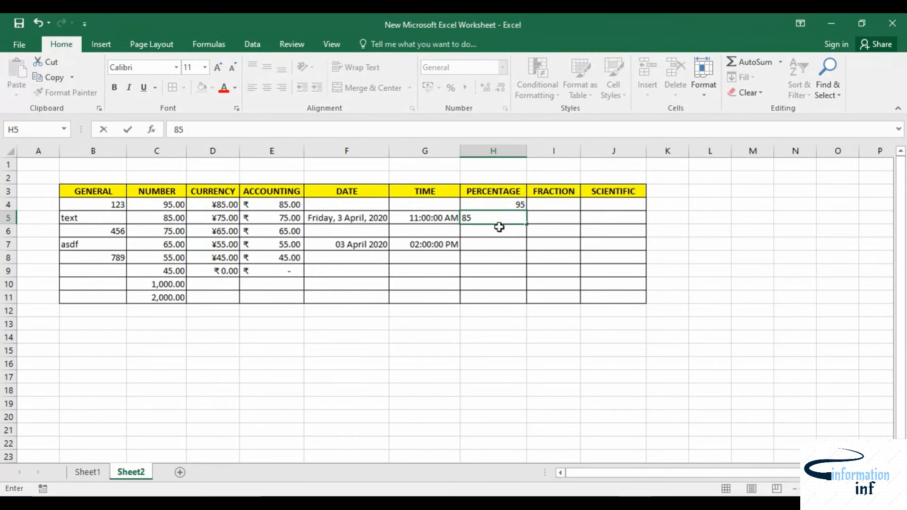
{"action": "key", "text": "Return"}
{"action": "type", "text": "75"}
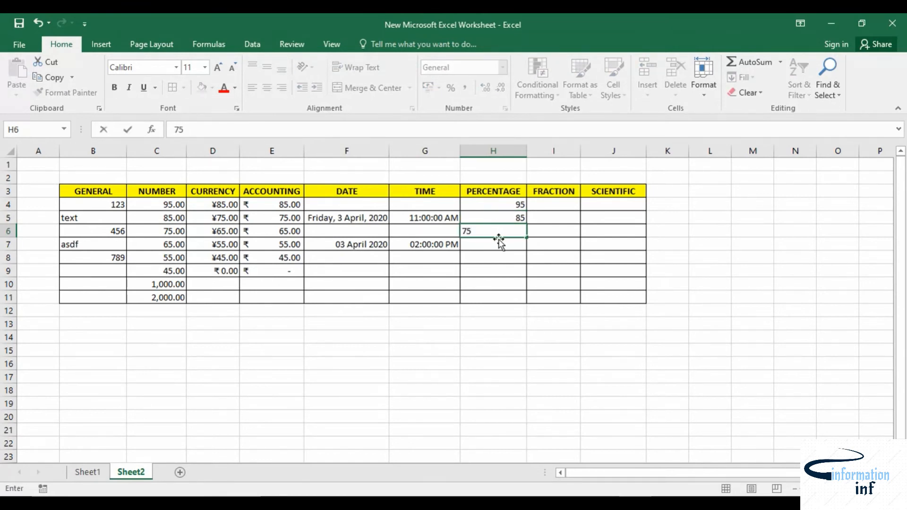
{"action": "key", "text": "Return"}
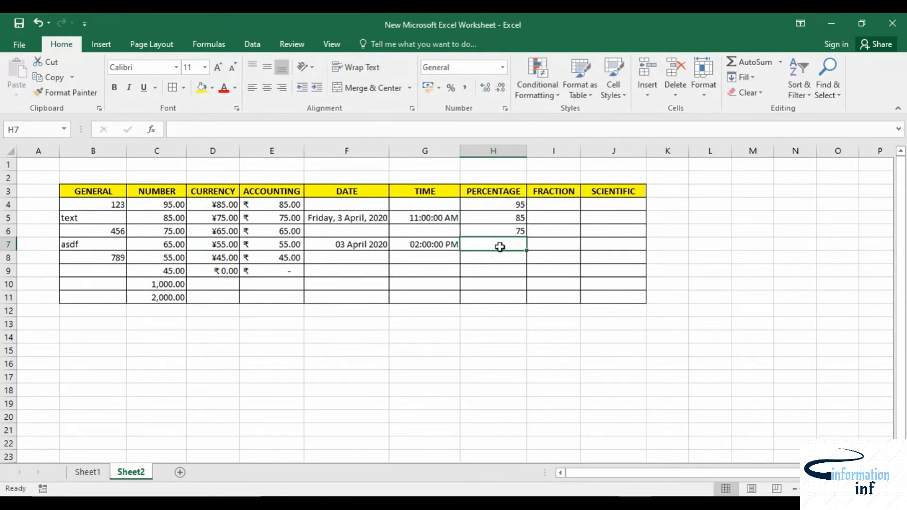
{"action": "type", "text": "65"}
{"action": "left_click", "coordinate": [476, 336]}
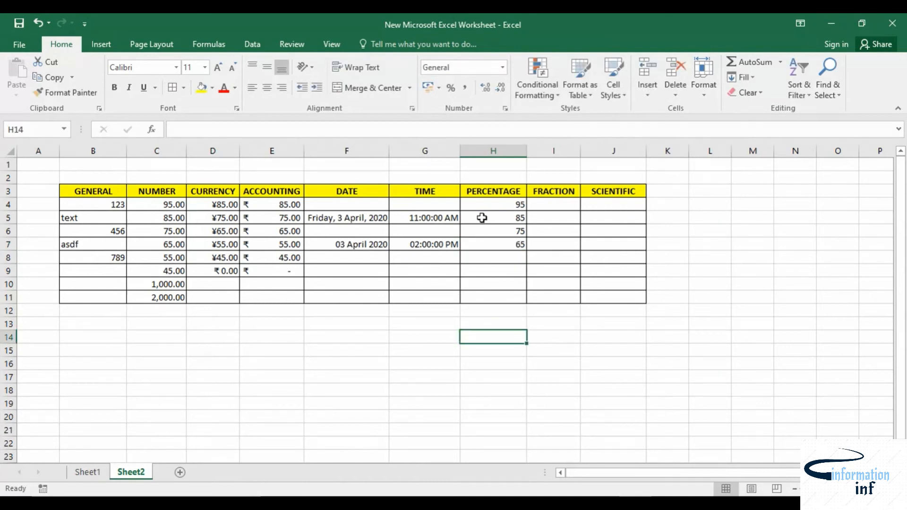
- Apply the Percentage format with 2 decimal places to cells H4:H7 in Format Cells
{"action": "left_click_drag", "start_coordinate": [483, 204], "coordinate": [508, 244]}
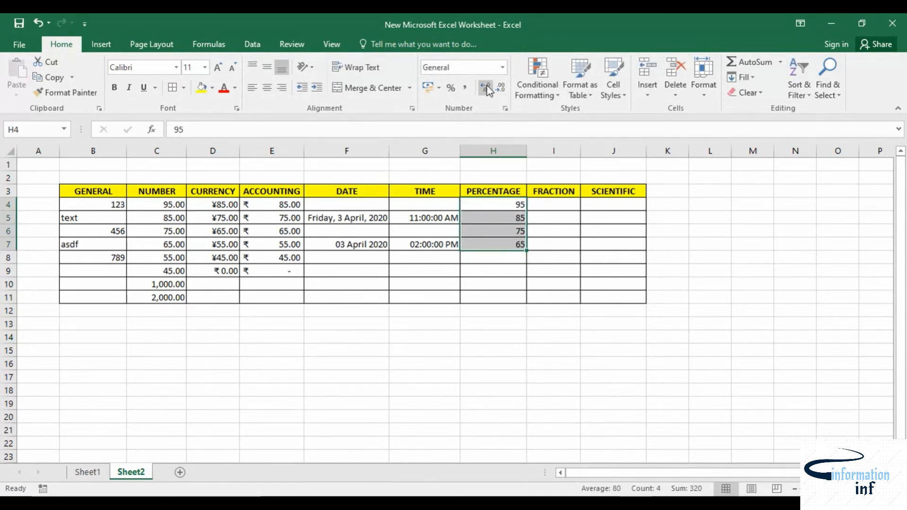
{"action": "left_click", "coordinate": [506, 107]}
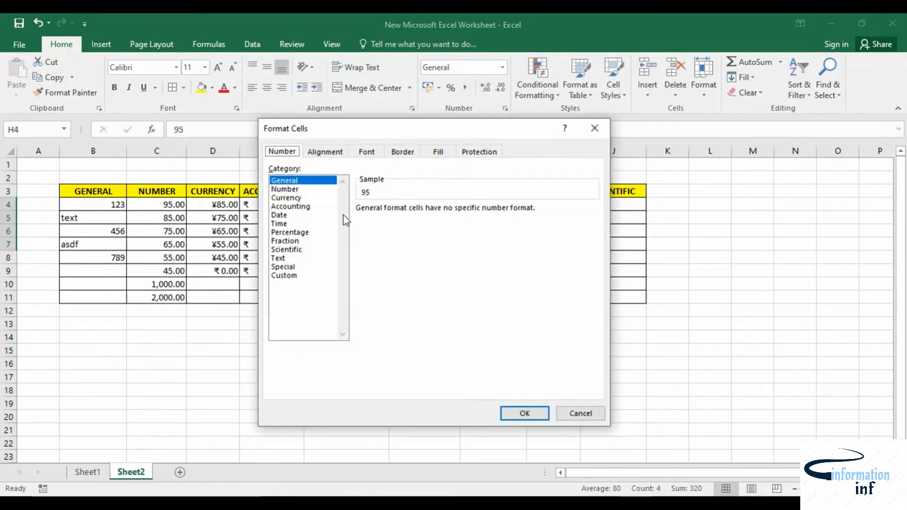
{"action": "left_click", "coordinate": [286, 233]}
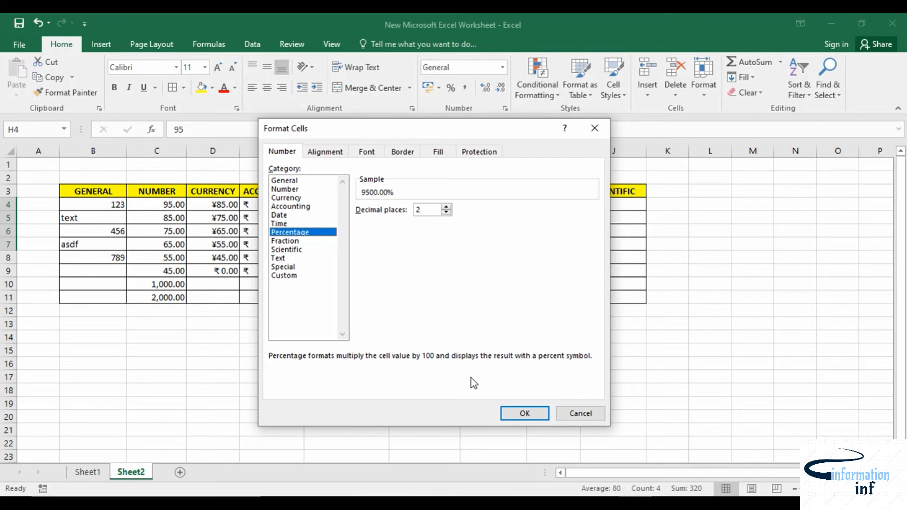
{"action": "left_click", "coordinate": [524, 413]}
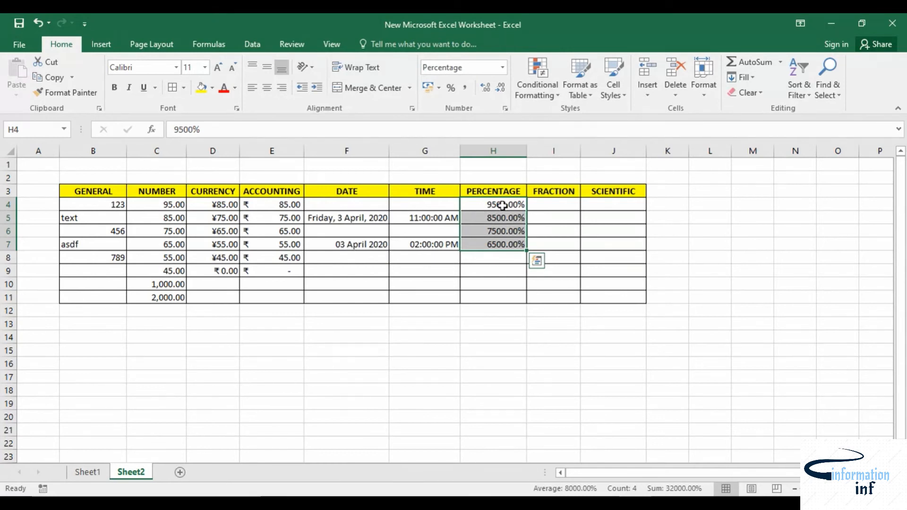
- Enter the values 0.95 and 0.85 in cells H8 and H9 of the PERCENTAGE column
{"action": "left_click", "coordinate": [504, 258]}
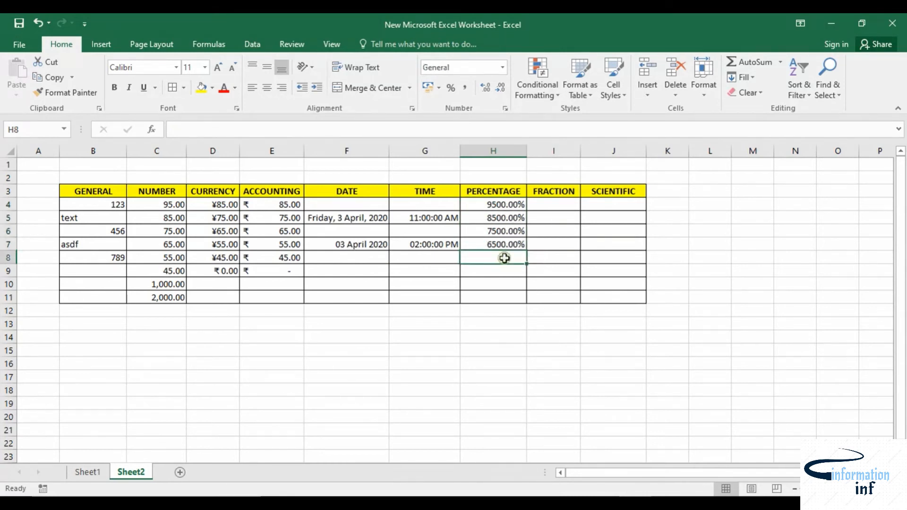
{"action": "type", "text": "0.95"}
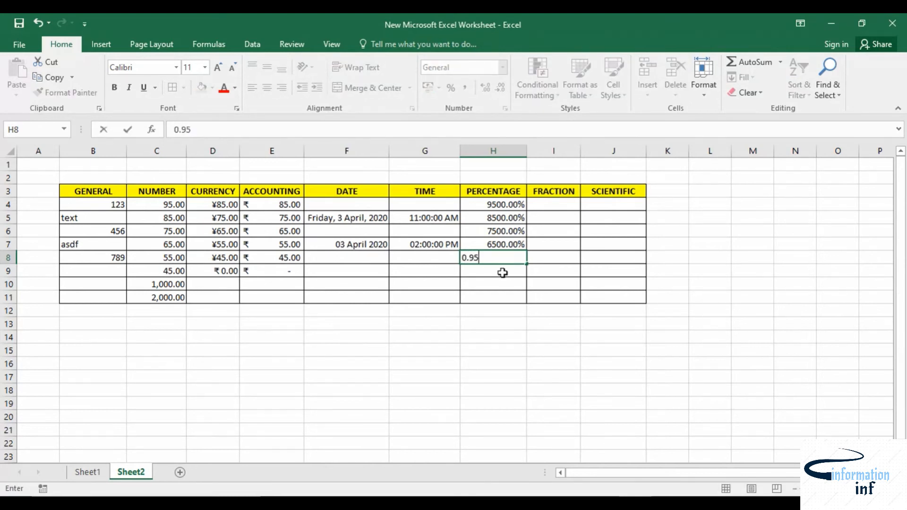
{"action": "key", "text": "Return"}
{"action": "type", "text": "0.85"}
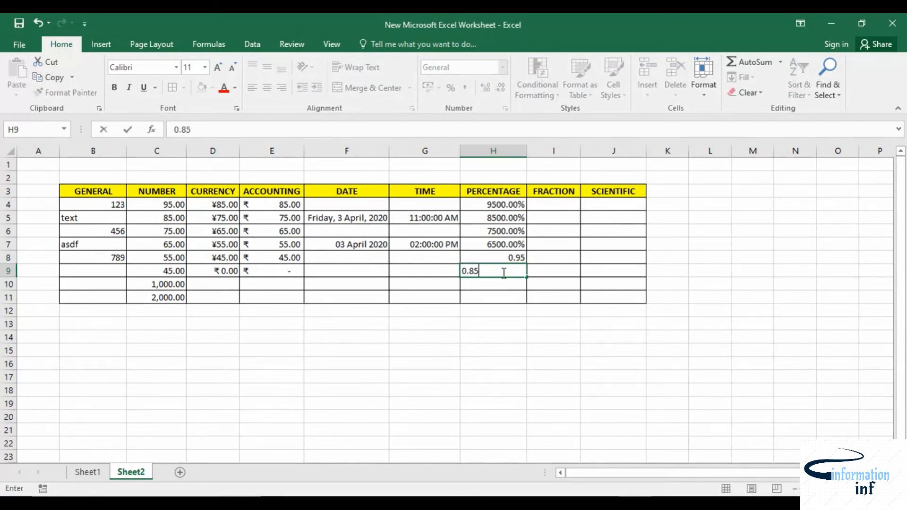
- Apply the Percentage number format to cells H8:H9
{"action": "left_click_drag", "start_coordinate": [504, 258], "coordinate": [511, 268]}
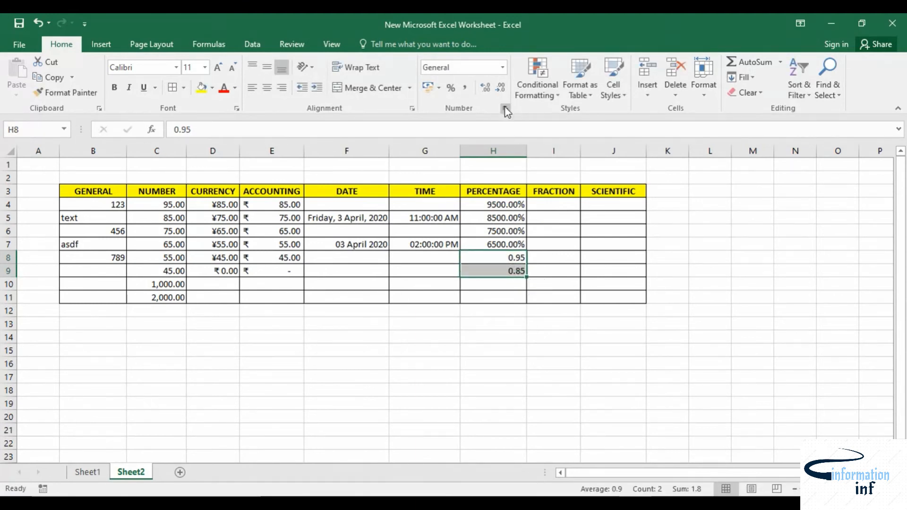
{"action": "left_click", "coordinate": [501, 69]}
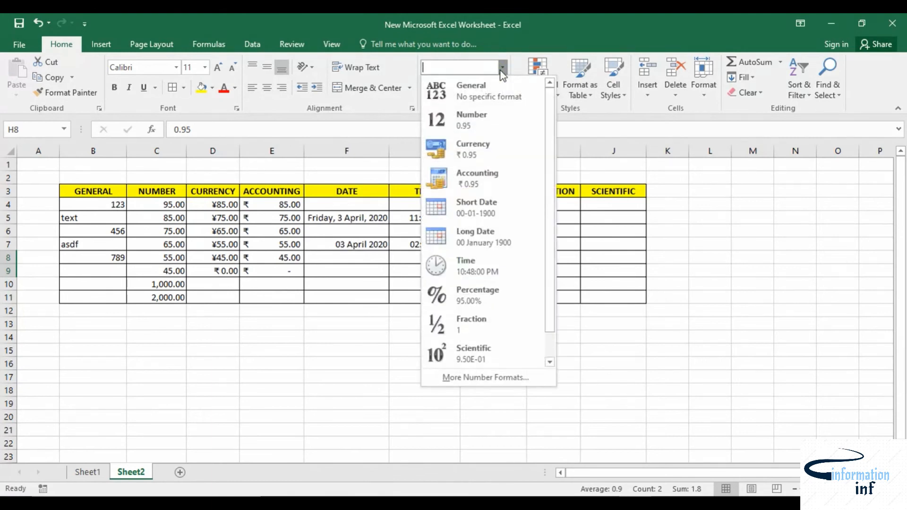
{"action": "left_click", "coordinate": [480, 299]}
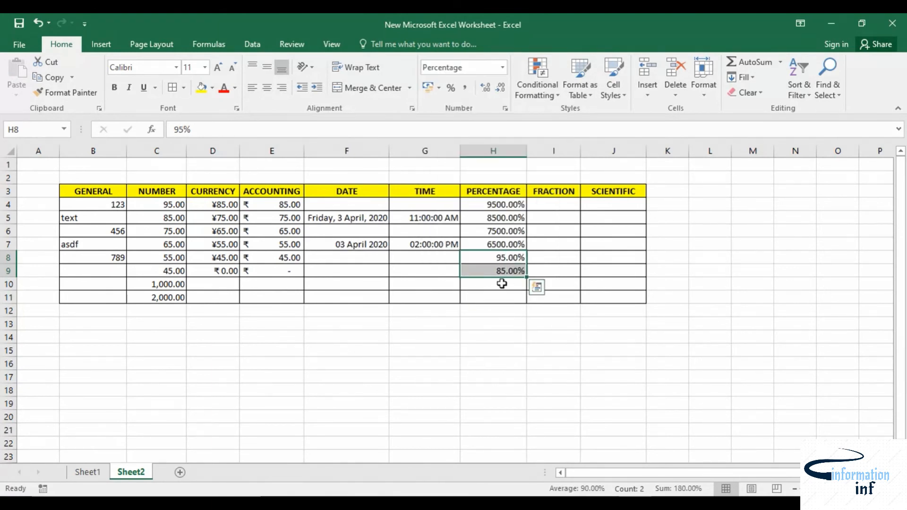
{"action": "left_click", "coordinate": [489, 334]}
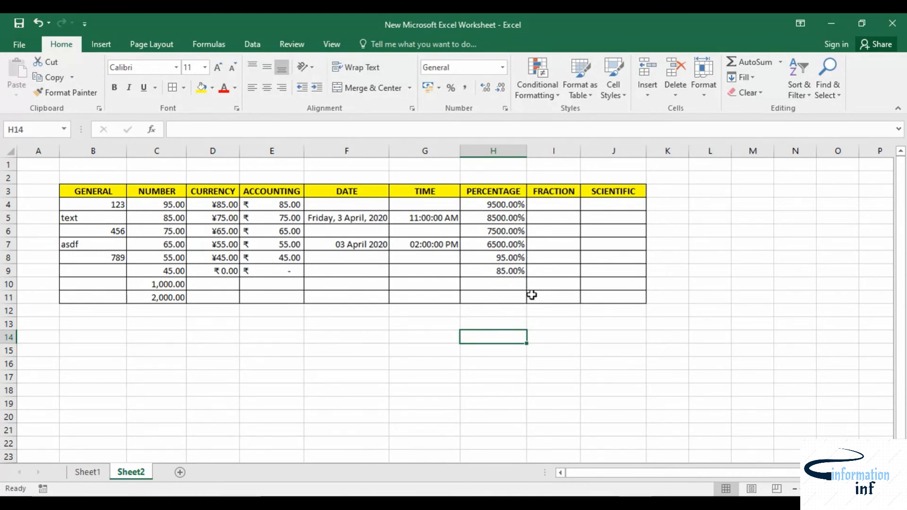
- Enter 15 in cell H10 and the divisor 100 in cell H16 below the table
{"action": "left_click", "coordinate": [504, 285]}
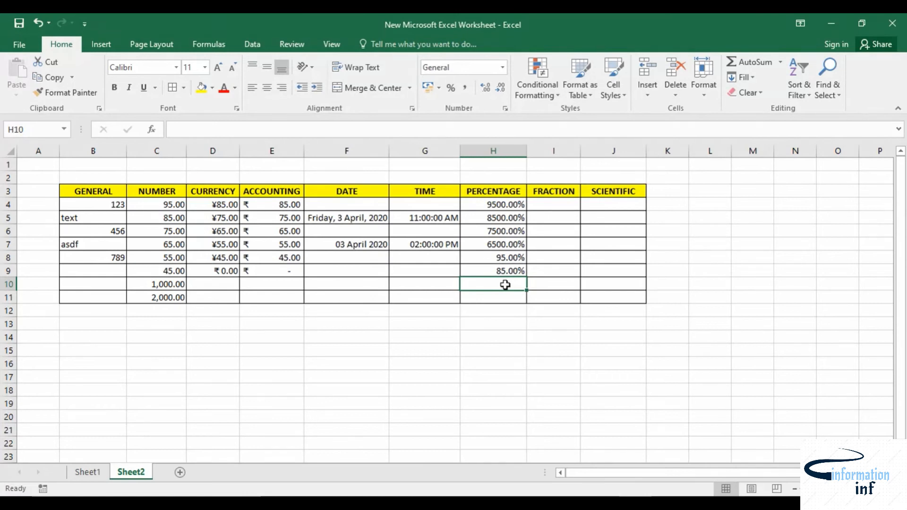
{"action": "type", "text": "15"}
{"action": "left_click", "coordinate": [510, 321]}
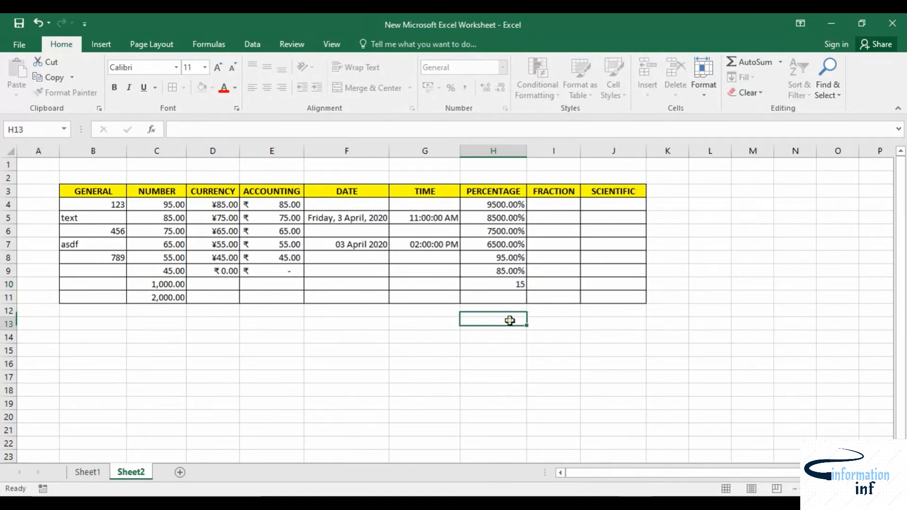
{"action": "left_click", "coordinate": [495, 361]}
{"action": "type", "text": "100"}
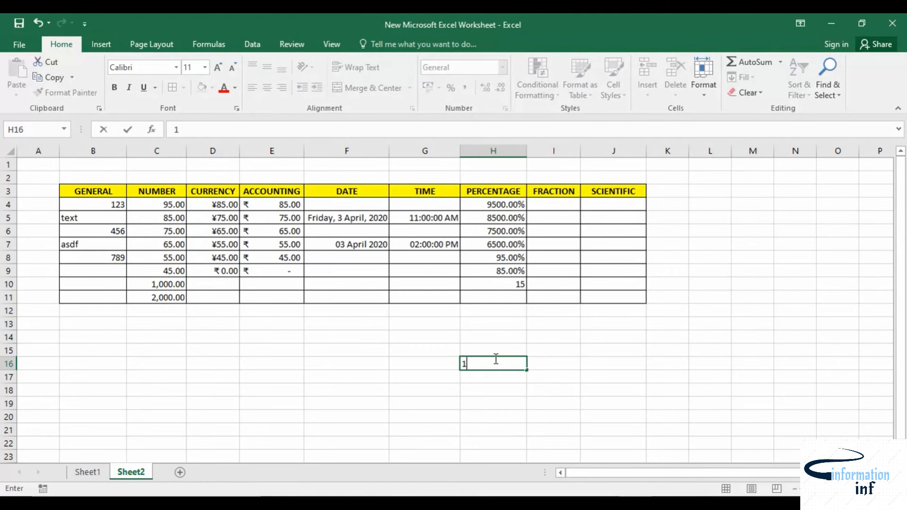
{"action": "left_click", "coordinate": [506, 390]}
- Divide the value in H10 by the copied 100 from H16 using Paste Special with Values and the Divide operation
{"action": "left_click", "coordinate": [503, 364]}
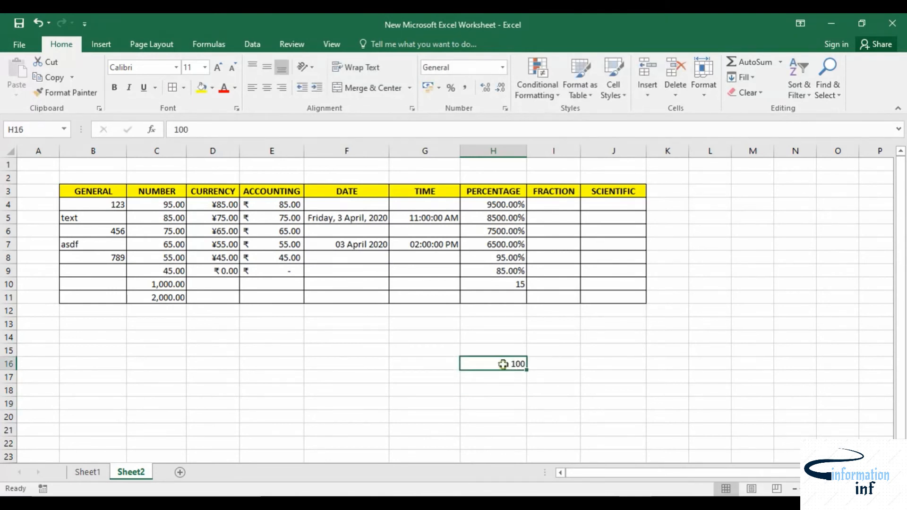
{"action": "key", "text": "ctrl+c"}
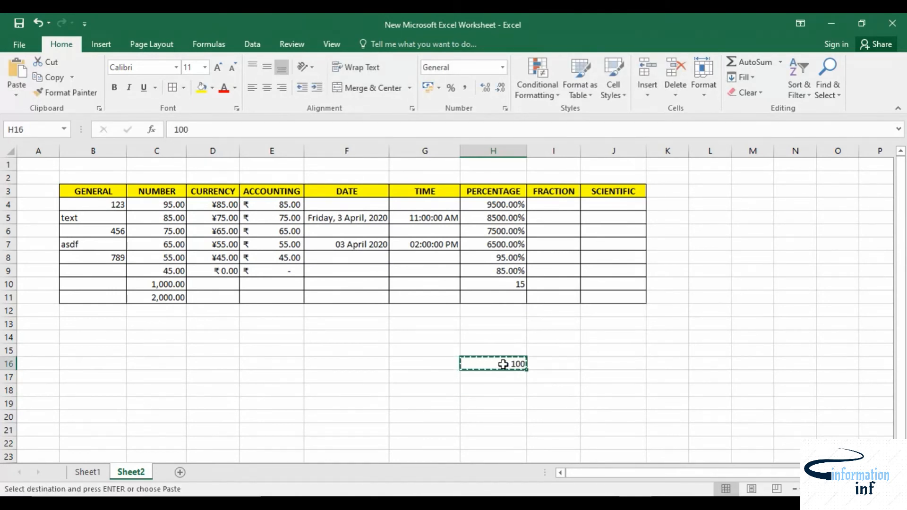
{"action": "right_click", "coordinate": [504, 365]}
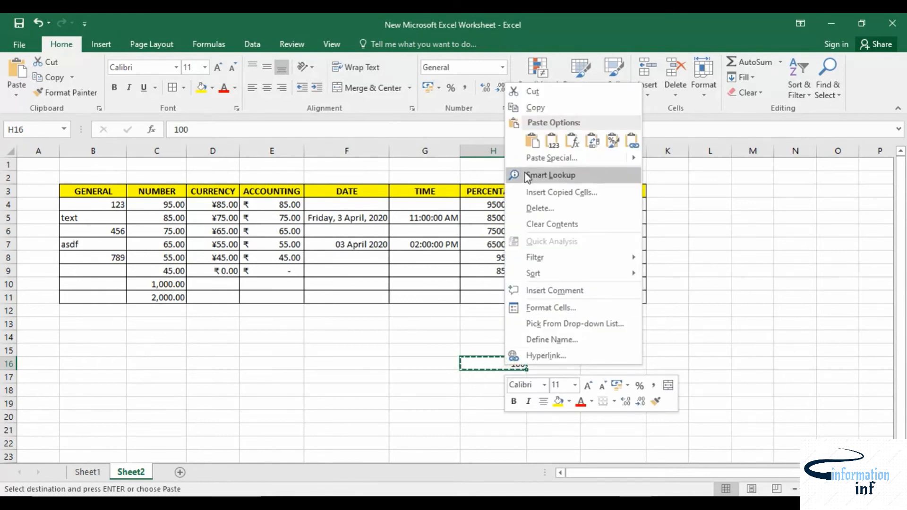
{"action": "left_click", "coordinate": [532, 106]}
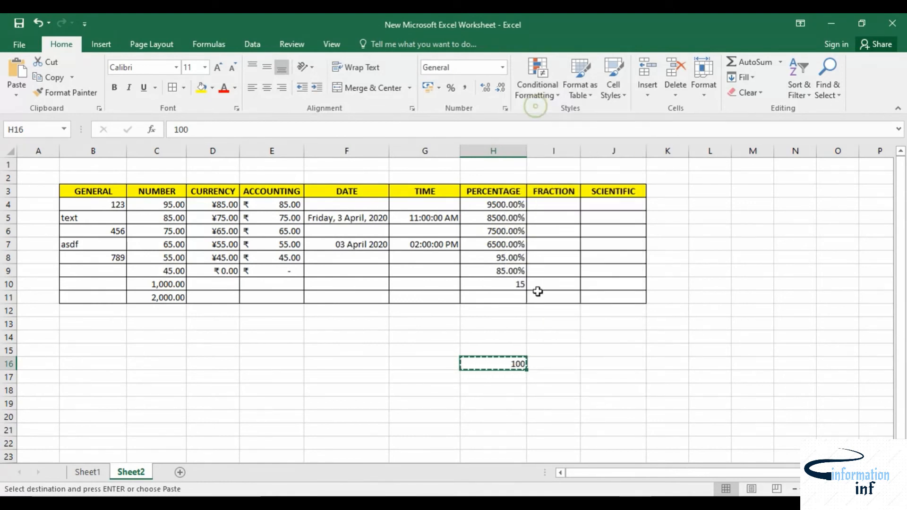
{"action": "left_click", "coordinate": [515, 285]}
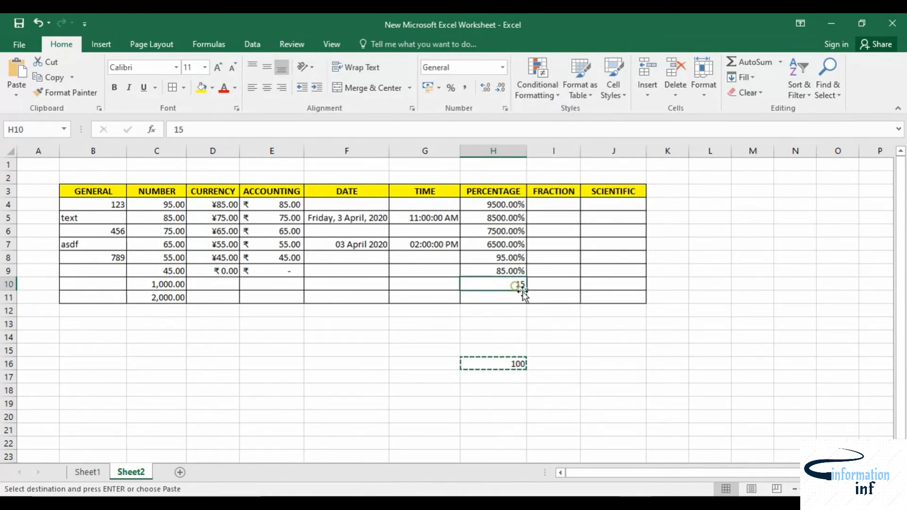
{"action": "left_click", "coordinate": [14, 93]}
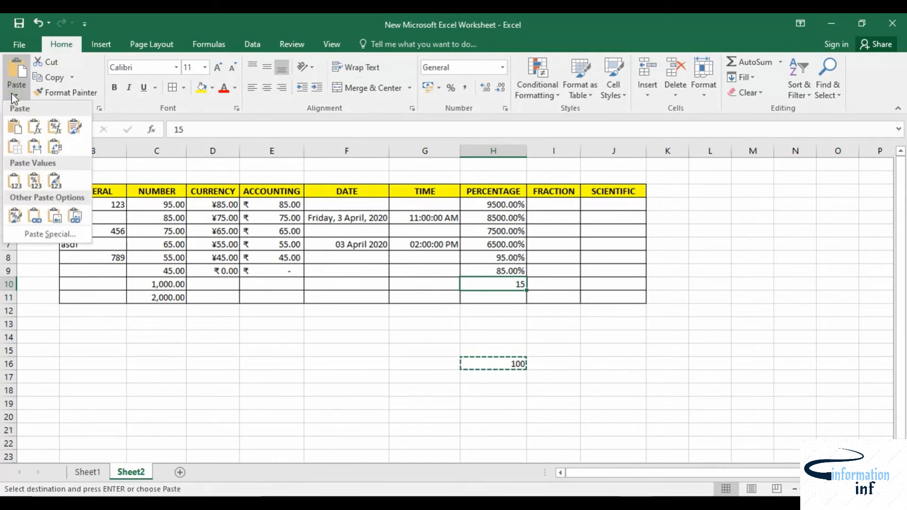
{"action": "left_click", "coordinate": [30, 235]}
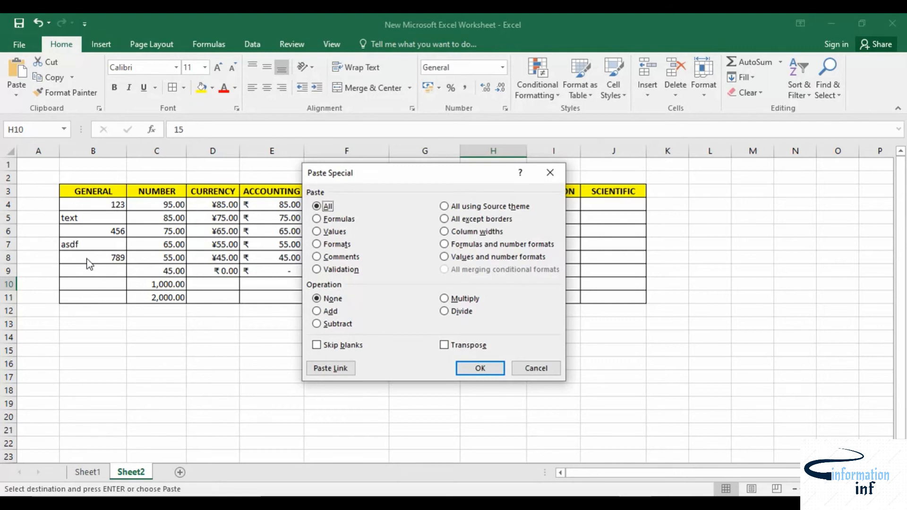
{"action": "left_click", "coordinate": [317, 233]}
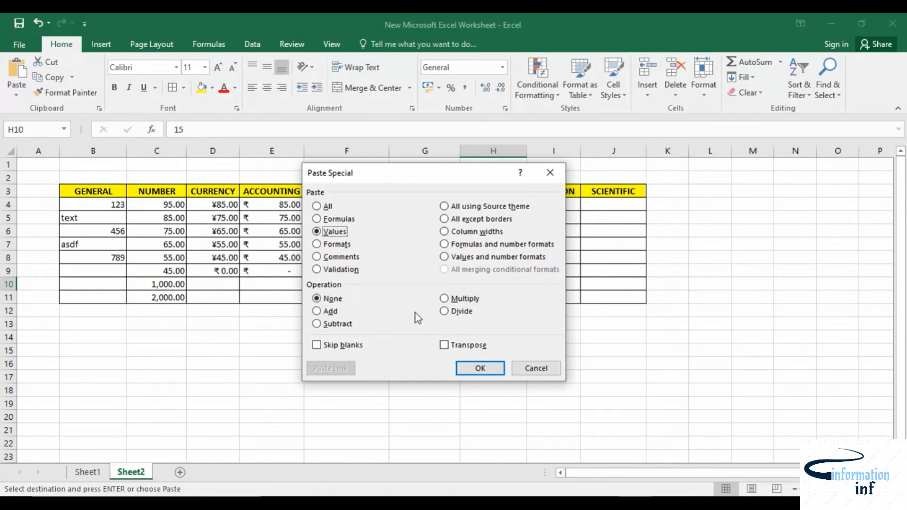
{"action": "left_click", "coordinate": [446, 312]}
{"action": "left_click", "coordinate": [475, 367]}
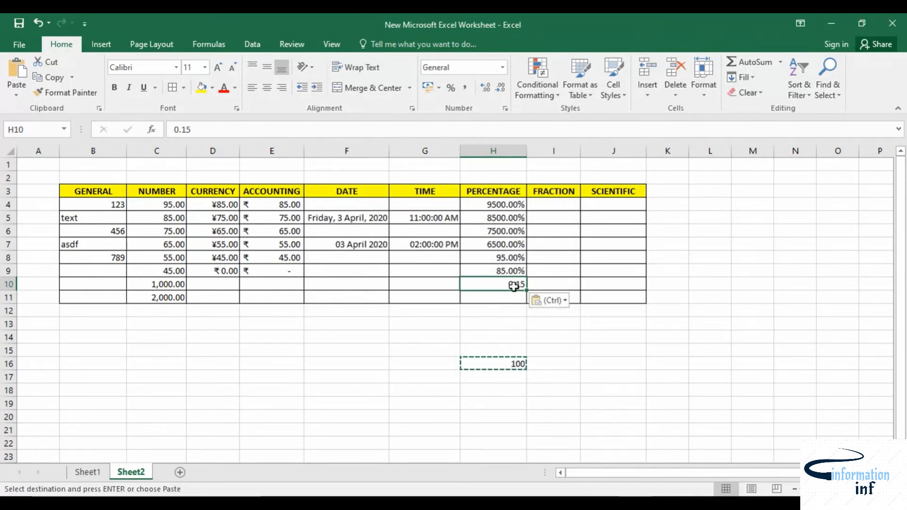
{"action": "left_click", "coordinate": [512, 323]}
{"action": "left_click", "coordinate": [512, 285]}
{"action": "left_click", "coordinate": [517, 334]}
- Enter 25 in cell H11 of the PERCENTAGE column
{"action": "left_click", "coordinate": [507, 303]}
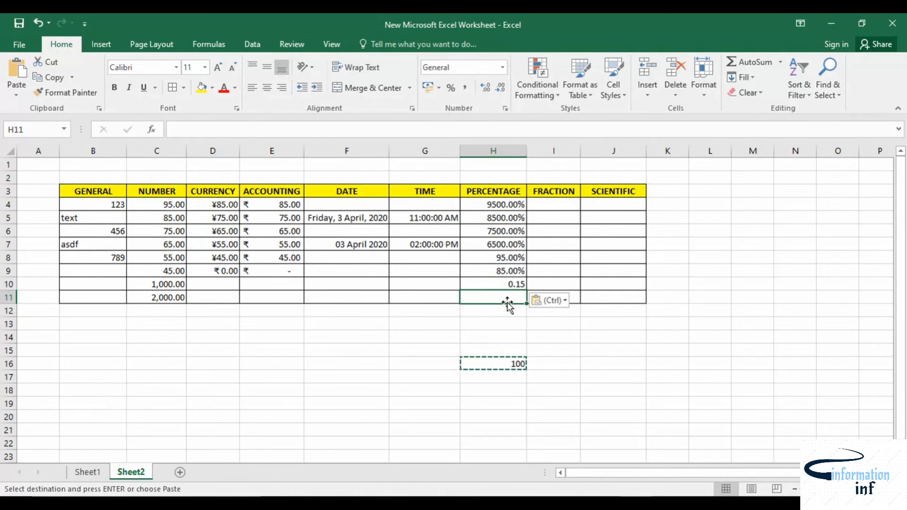
{"action": "type", "text": "25"}
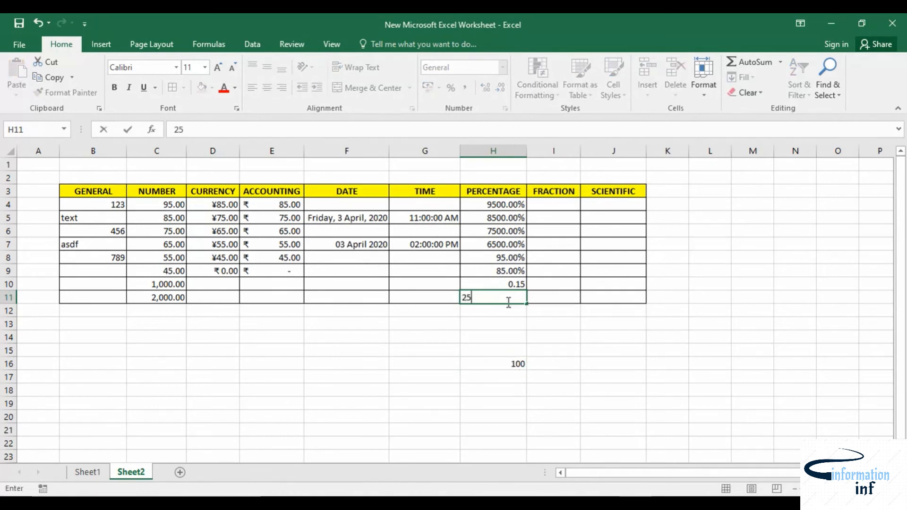
{"action": "left_click", "coordinate": [511, 338]}
- Divide the value in H11 by the copied 100 from H16 using Paste Special with All and the Divide operation
{"action": "left_click", "coordinate": [519, 364]}
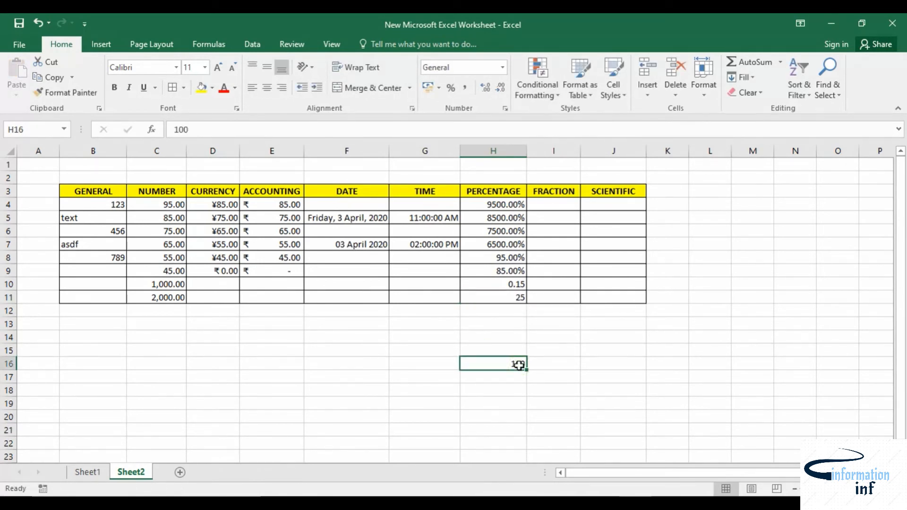
{"action": "key", "text": "ctrl+c"}
{"action": "left_click", "coordinate": [513, 300]}
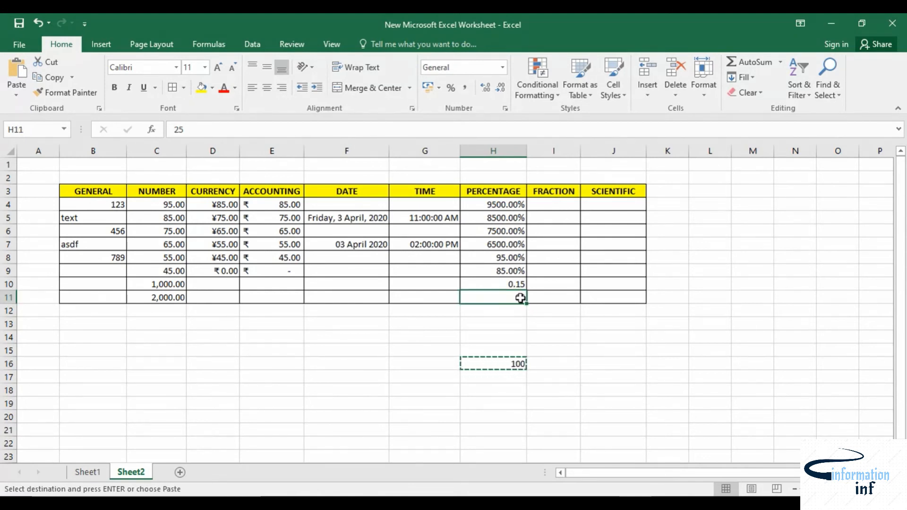
{"action": "left_click", "coordinate": [8, 98]}
{"action": "left_click", "coordinate": [28, 237]}
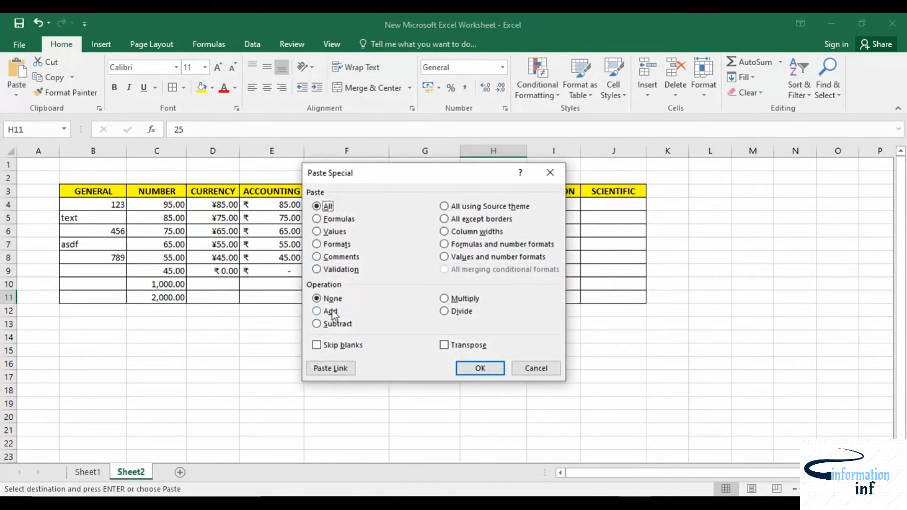
{"action": "left_click", "coordinate": [454, 312]}
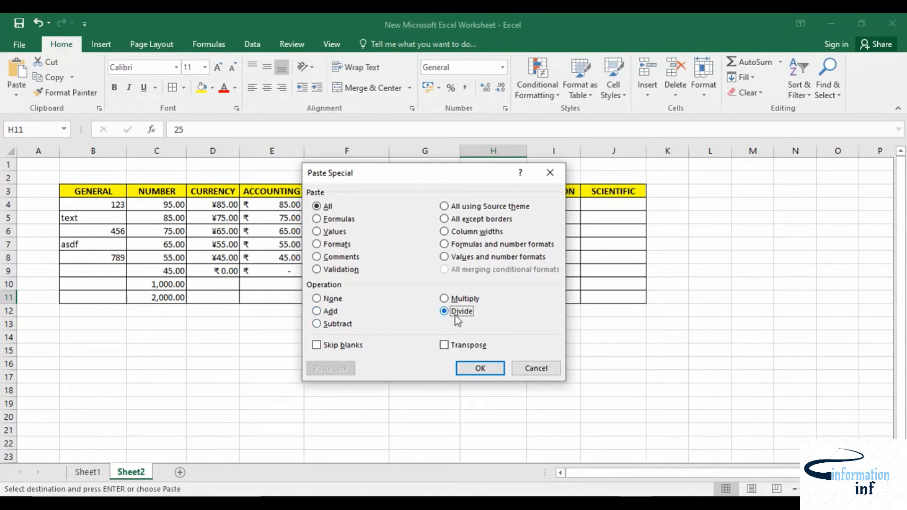
{"action": "left_click", "coordinate": [484, 368]}
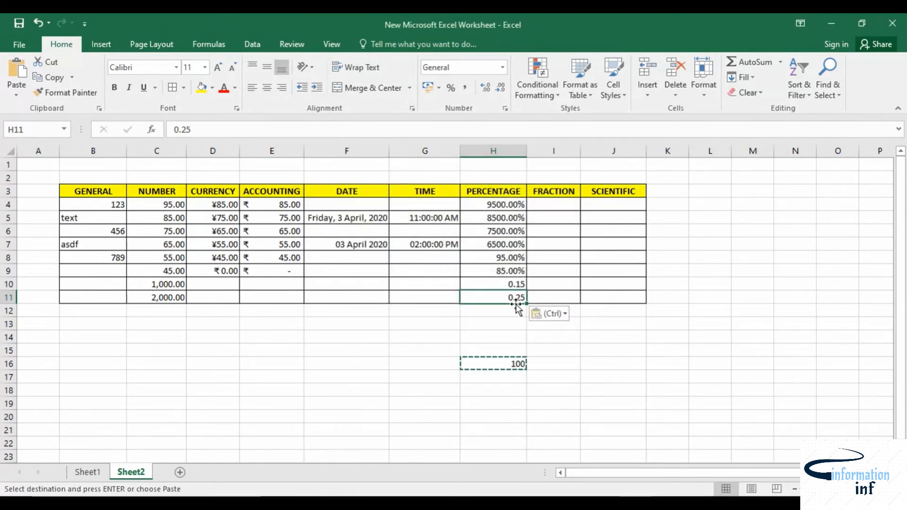
{"action": "left_click", "coordinate": [549, 365]}
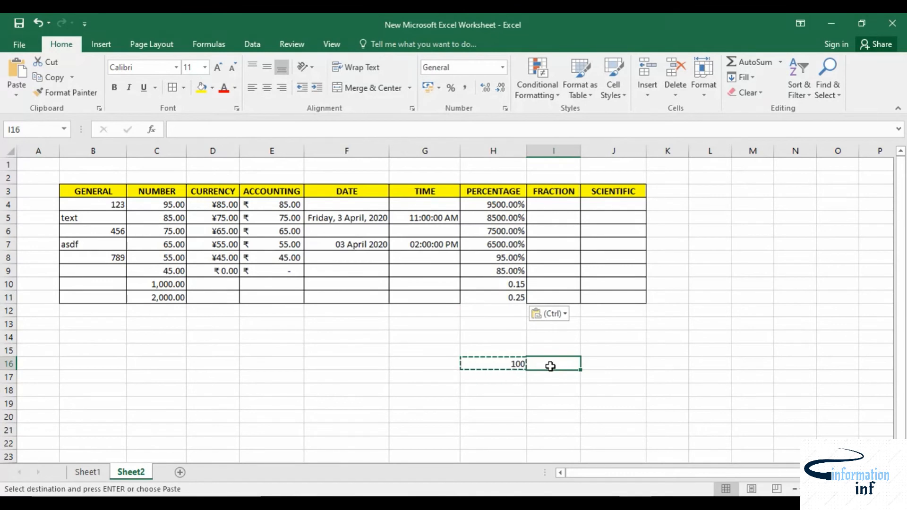
{"action": "key", "text": "Escape"}
- Apply the Percentage number format to cells H10:H11
{"action": "left_click", "coordinate": [486, 325]}
{"action": "left_click_drag", "start_coordinate": [498, 284], "coordinate": [508, 296]}
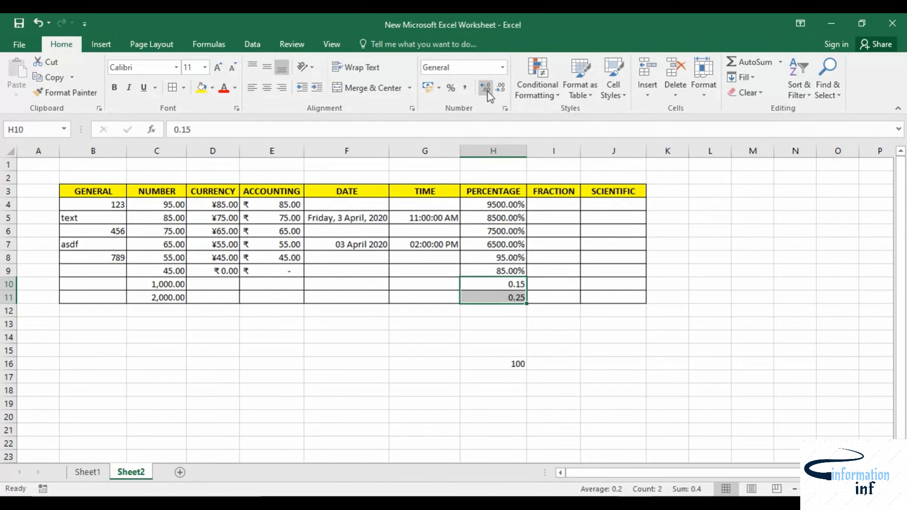
{"action": "left_click", "coordinate": [503, 69]}
{"action": "left_click", "coordinate": [466, 299]}
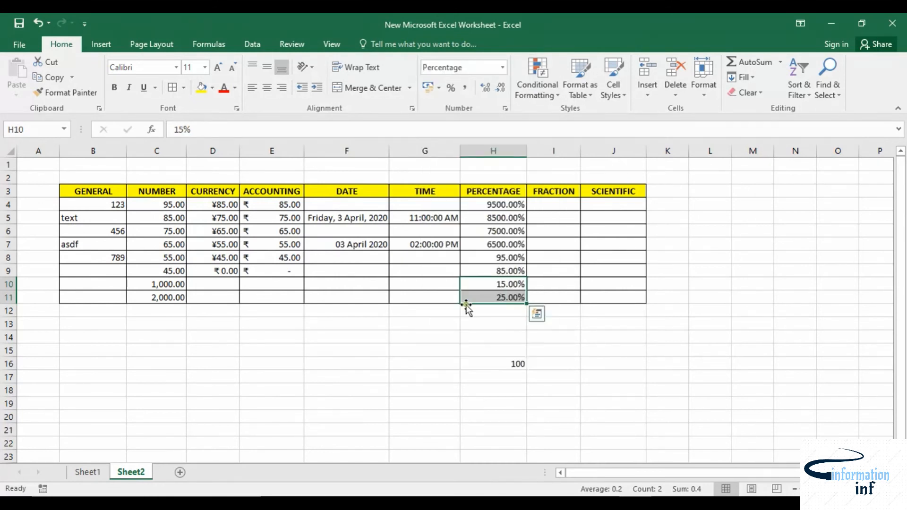
{"action": "left_click", "coordinate": [529, 335]}
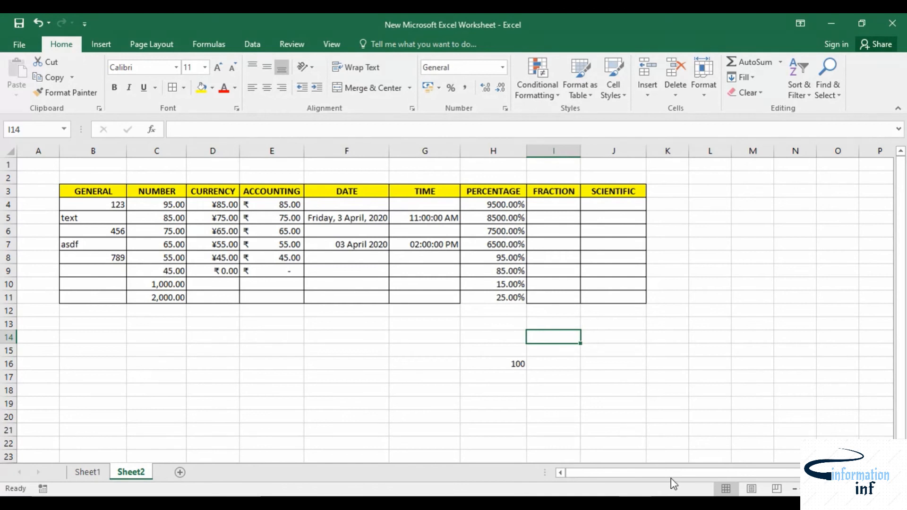
- Enter 66 in cell H13 below the PERCENTAGE column
{"action": "left_click", "coordinate": [494, 297]}
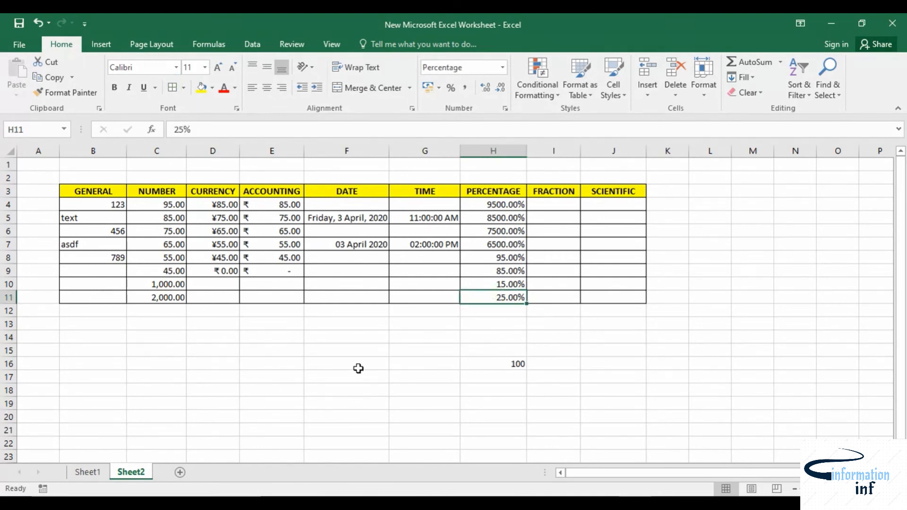
{"action": "left_click", "coordinate": [494, 350]}
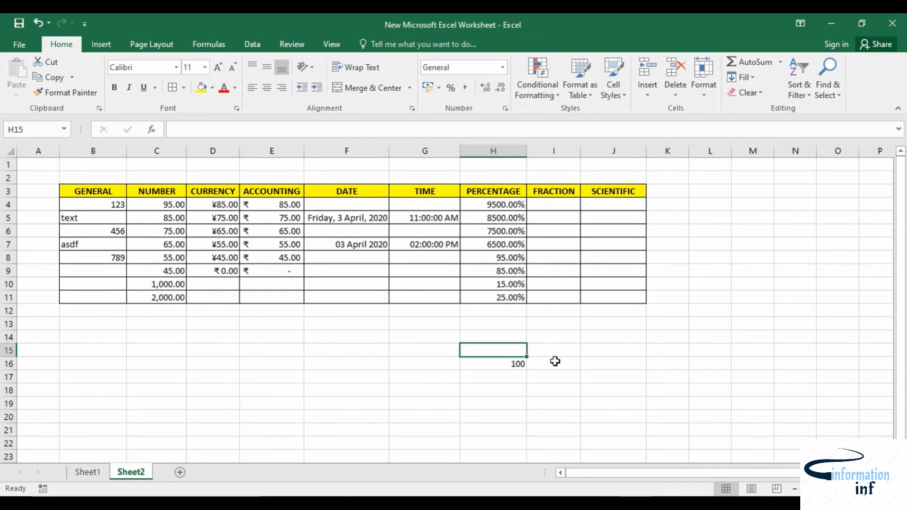
{"action": "left_click", "coordinate": [504, 328]}
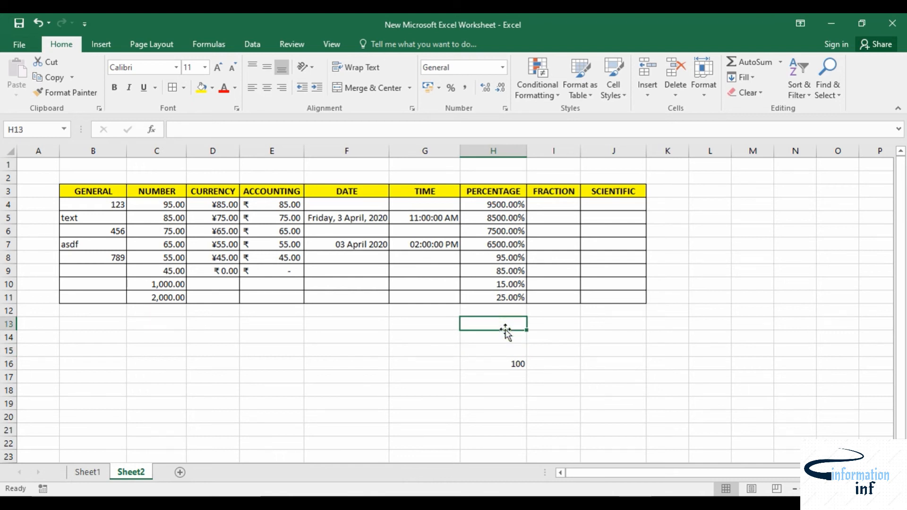
{"action": "type", "text": "66"}
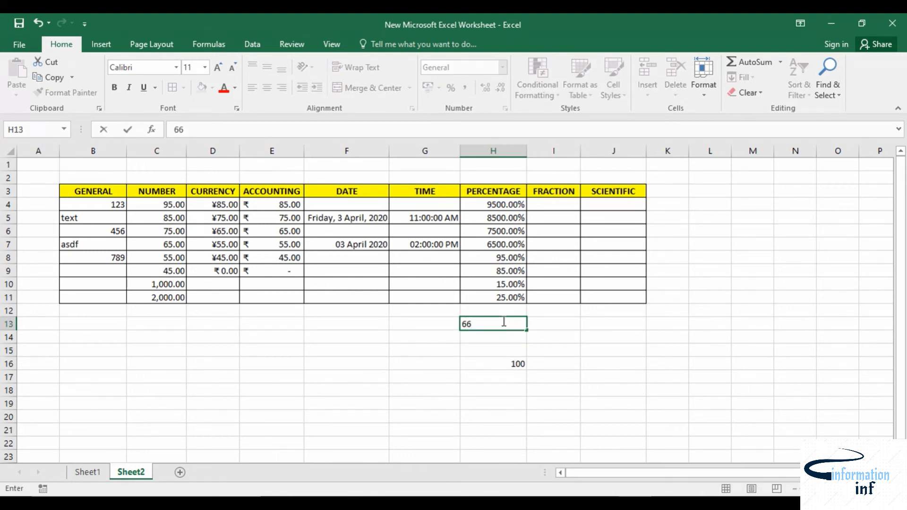
{"action": "left_click", "coordinate": [502, 343]}
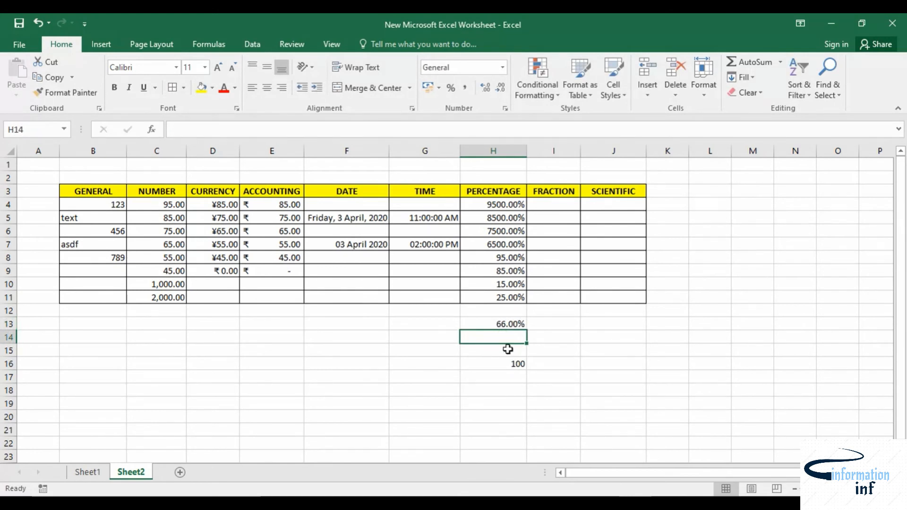
- Undo the 66 entered in H13, and enter 66 in cell I16 and 76 in cell I15
{"action": "key", "text": "ctrl+z"}
{"action": "left_click", "coordinate": [585, 364]}
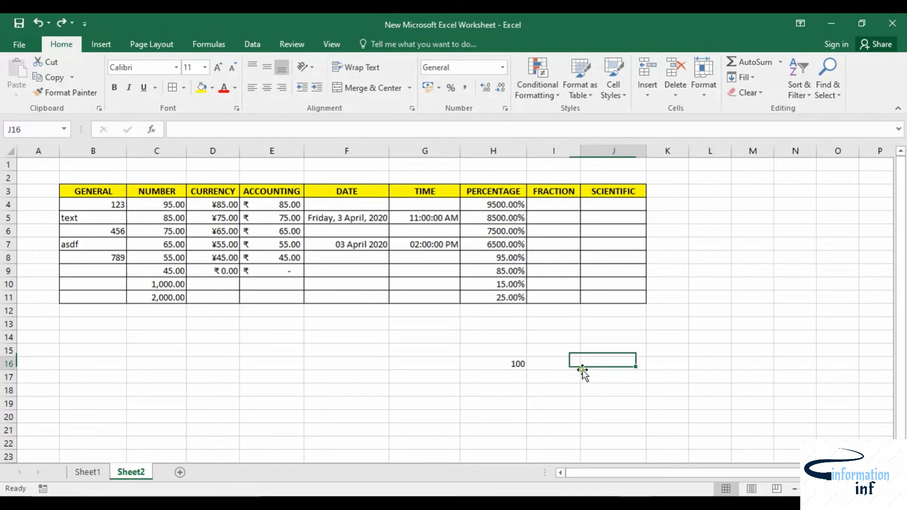
{"action": "left_click", "coordinate": [546, 360]}
{"action": "type", "text": "66"}
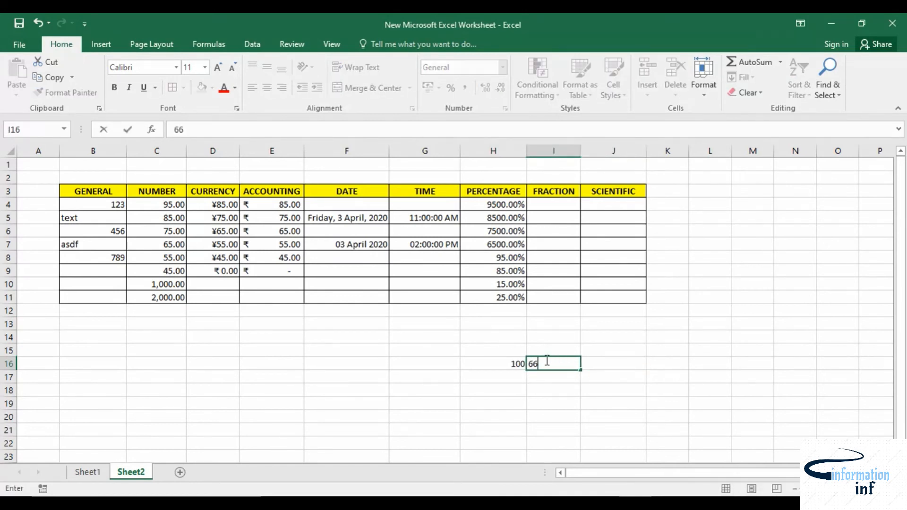
{"action": "left_click", "coordinate": [549, 352]}
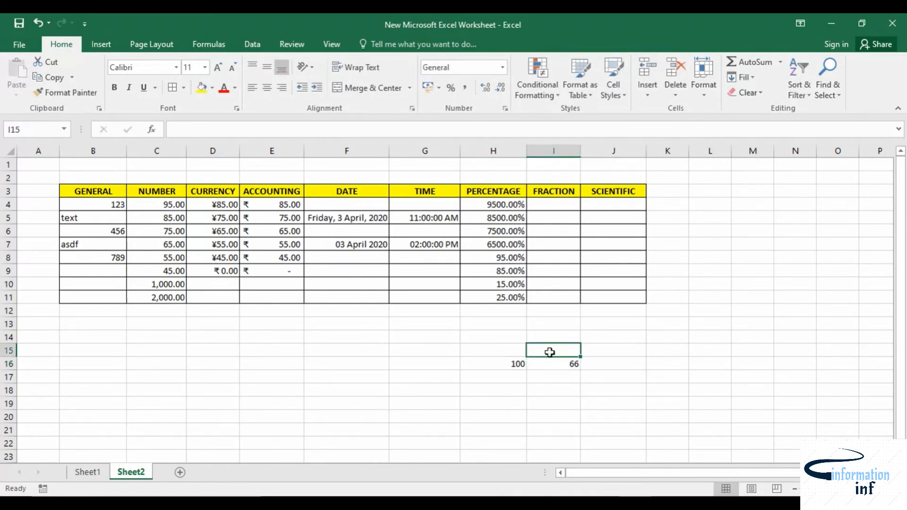
{"action": "type", "text": "76"}
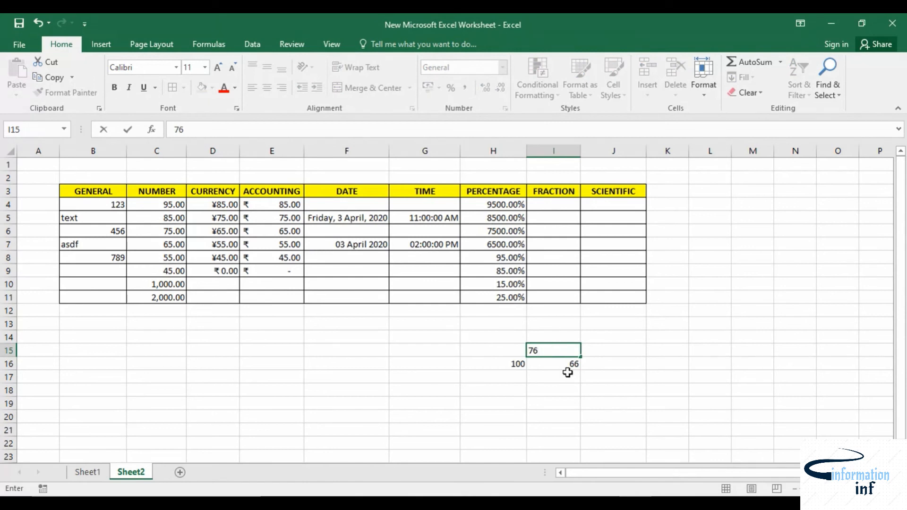
{"action": "left_click", "coordinate": [567, 373]}
- Apply the custom number format 0\% to cells I15:I16
{"action": "left_click_drag", "start_coordinate": [551, 349], "coordinate": [572, 363]}
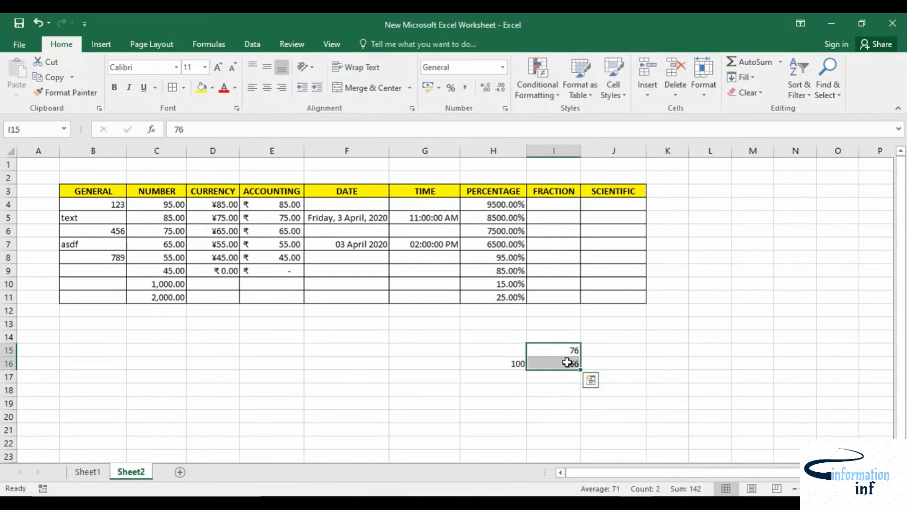
{"action": "right_click", "coordinate": [564, 362]}
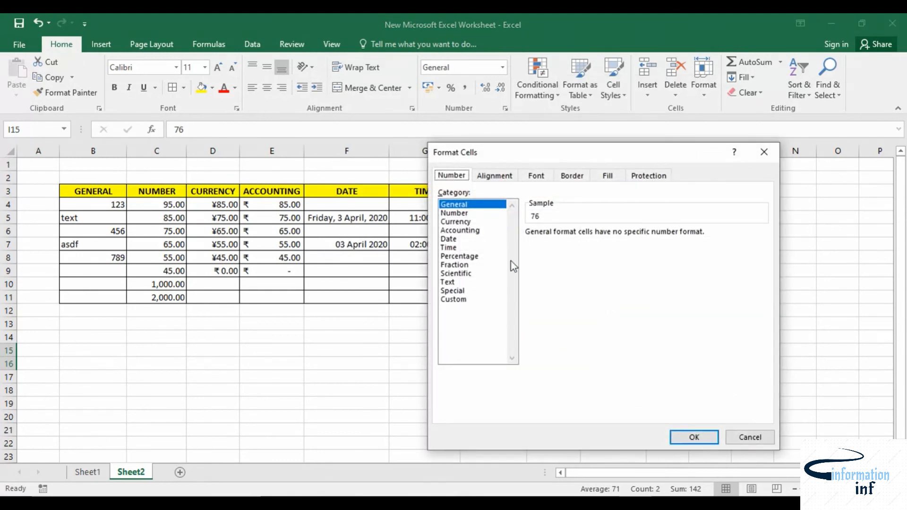
{"action": "left_click", "coordinate": [452, 299]}
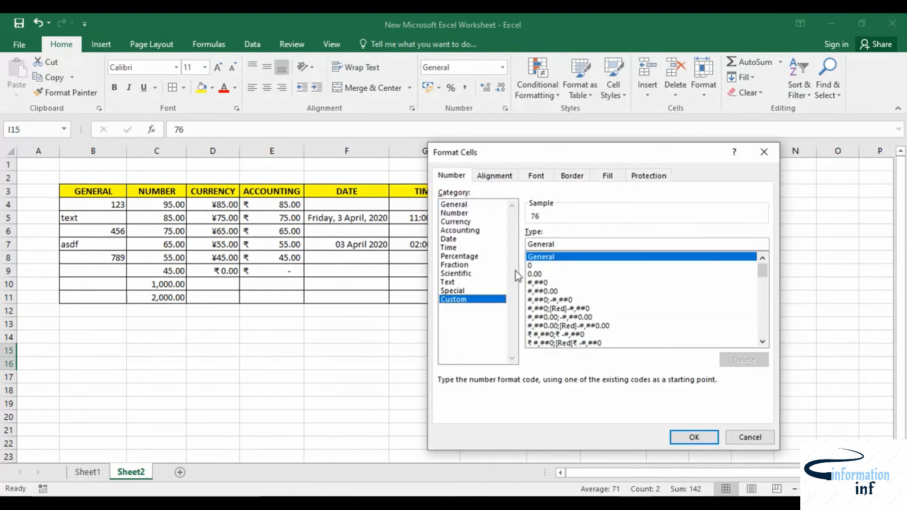
{"action": "left_click", "coordinate": [543, 266]}
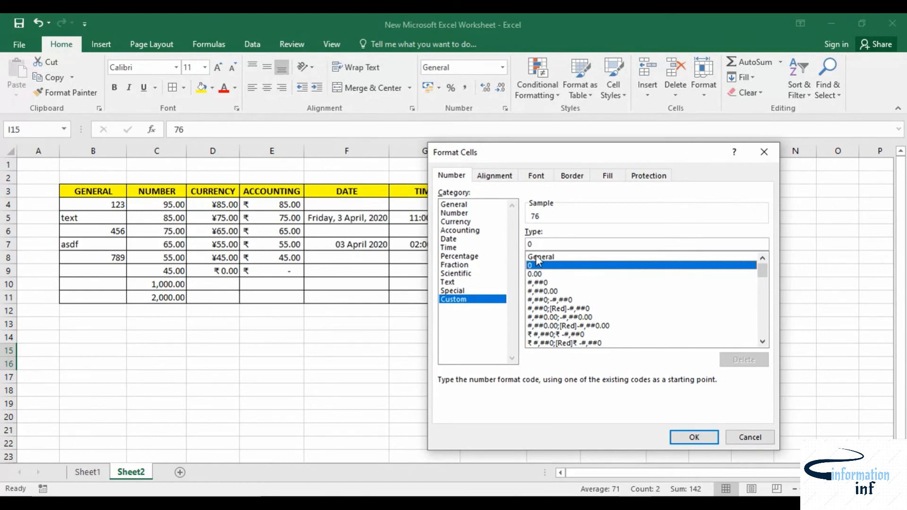
{"action": "left_click", "coordinate": [554, 244]}
{"action": "key", "text": "BackSpace"}
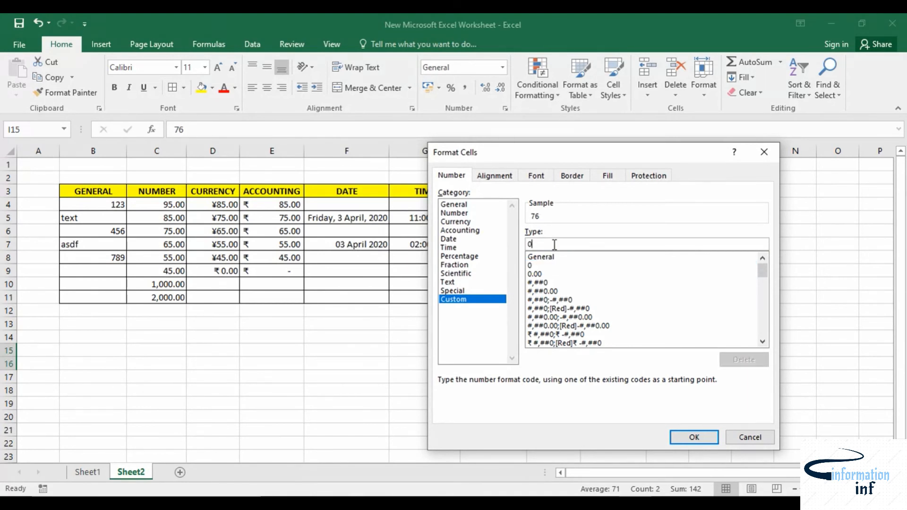
{"action": "type", "text": "\\%"}
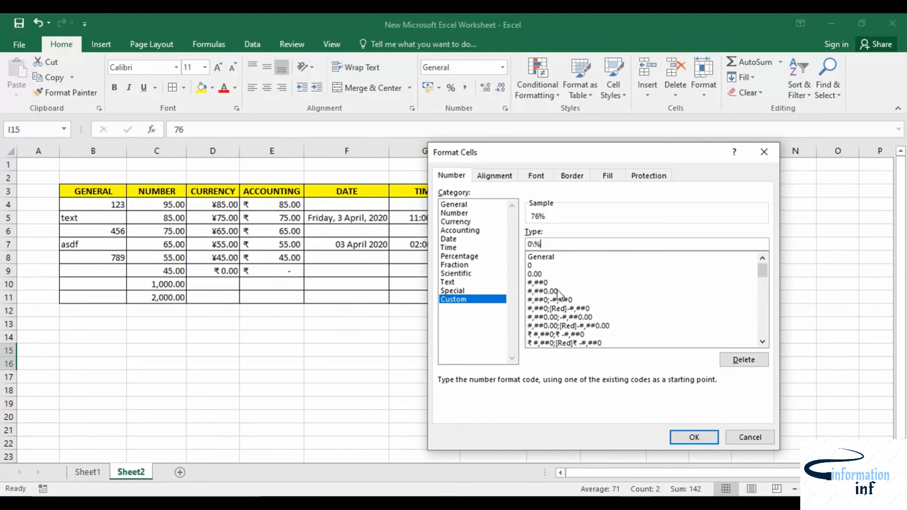
{"action": "left_click", "coordinate": [710, 440]}
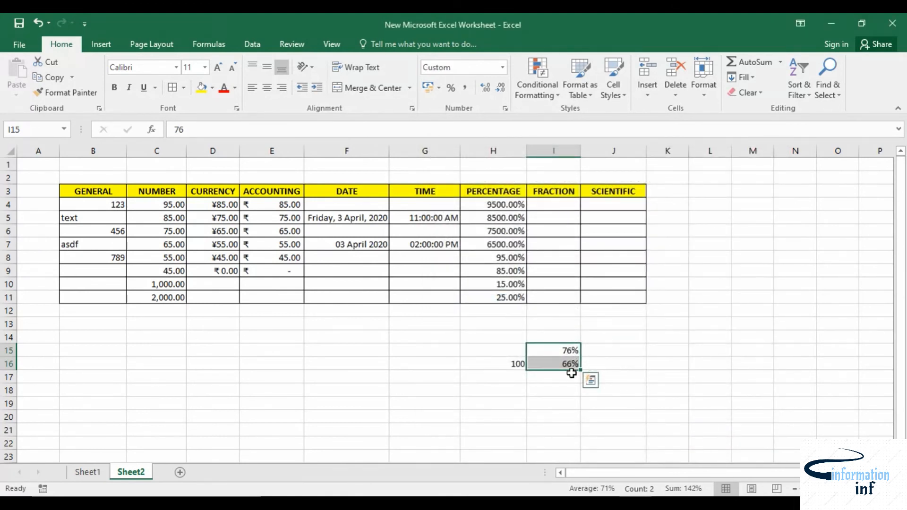
{"action": "left_click", "coordinate": [567, 394]}
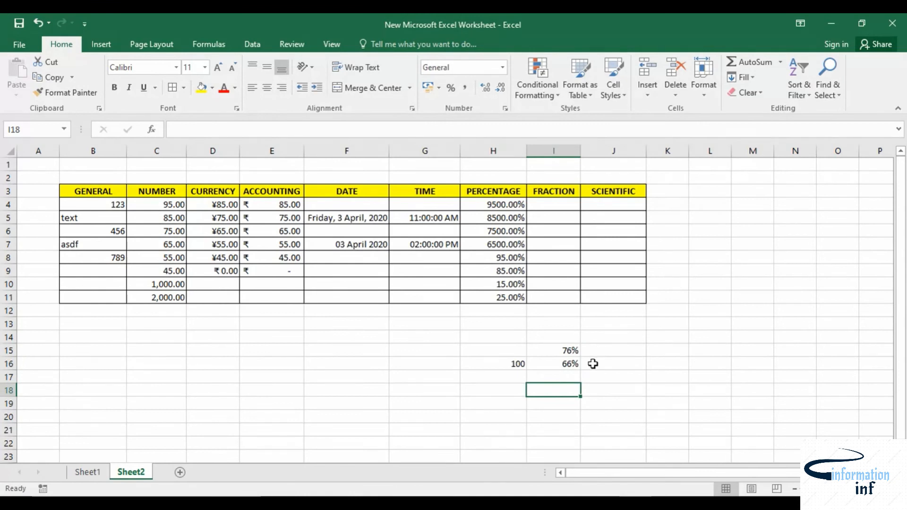
- Enter 0.25, 0.50, 0.65 and 0.3569 in cells I4 to I7 of the FRACTION column
{"action": "left_click", "coordinate": [548, 203]}
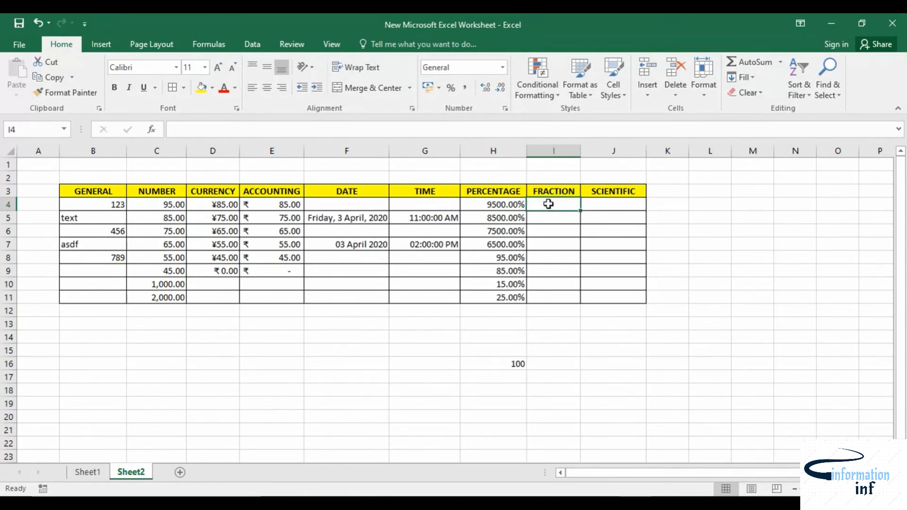
{"action": "type", "text": "0.25"}
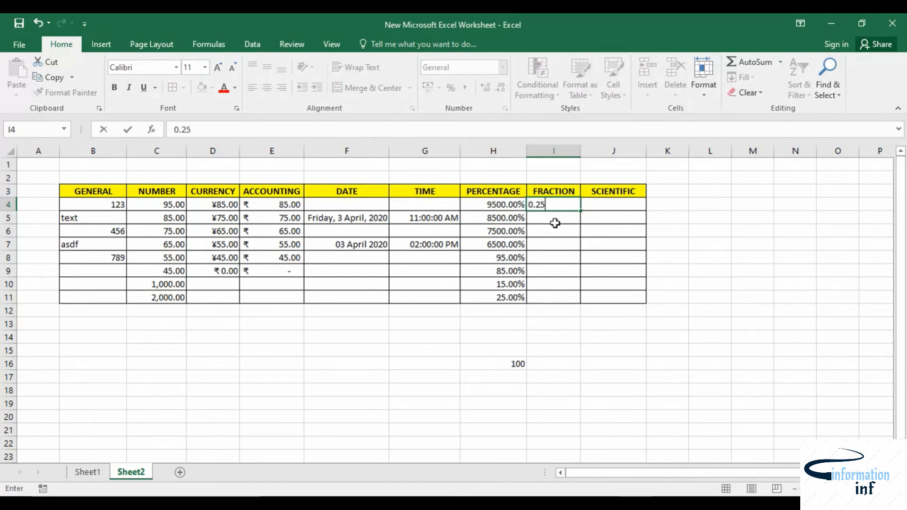
{"action": "left_click", "coordinate": [555, 219]}
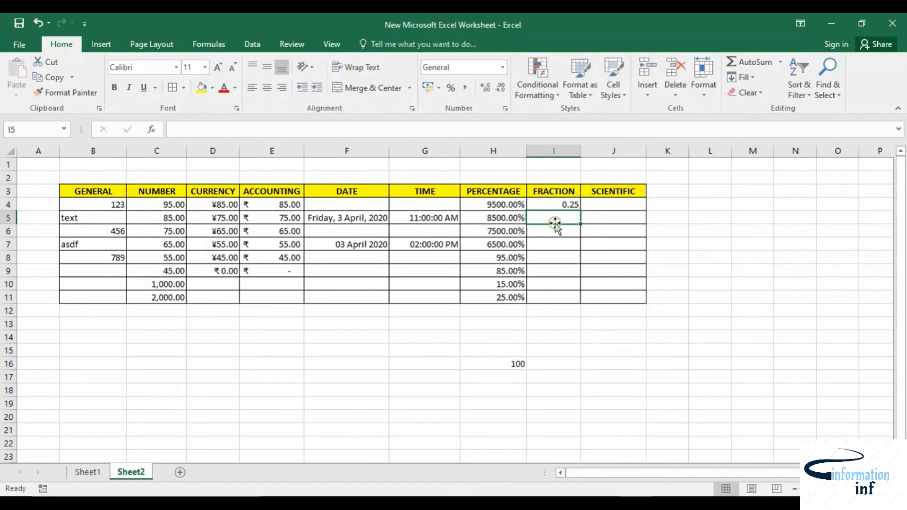
{"action": "type", "text": "0.50"}
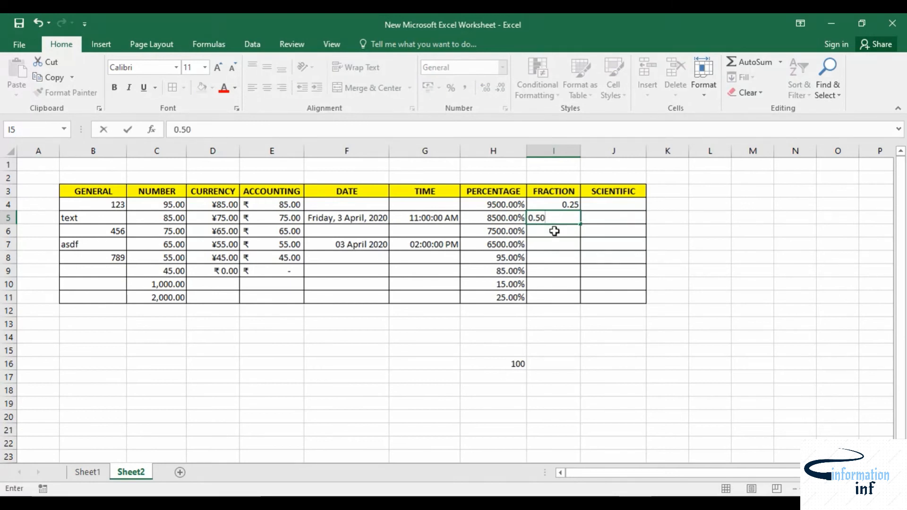
{"action": "left_click", "coordinate": [555, 231]}
{"action": "type", "text": "0.65"}
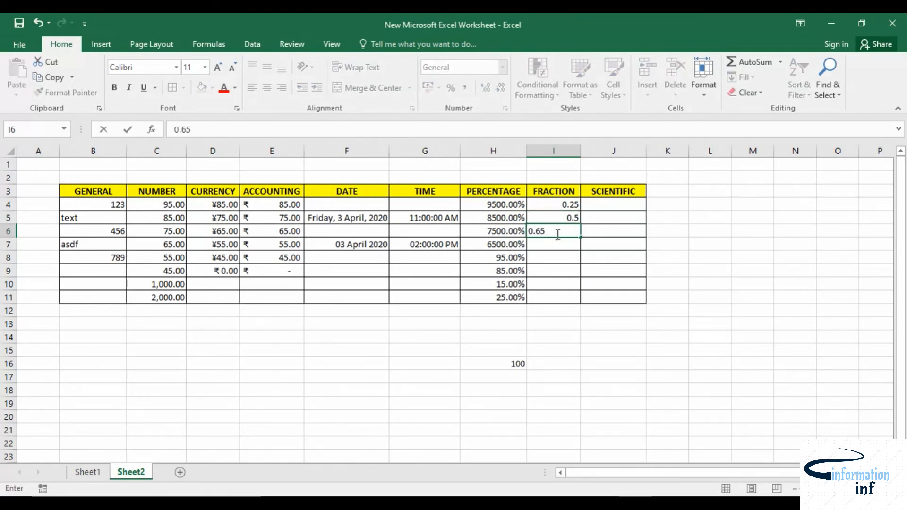
{"action": "left_click", "coordinate": [561, 245]}
{"action": "type", "text": "0."}
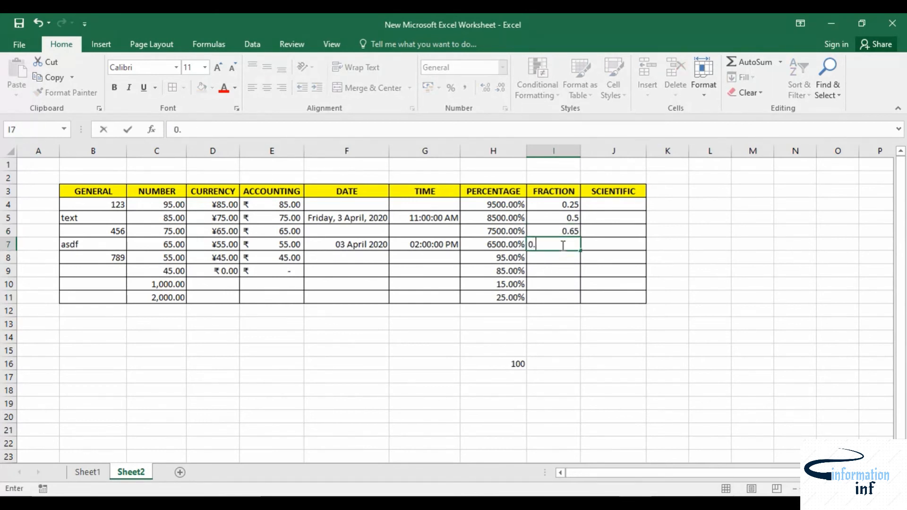
{"action": "type", "text": "3569"}
{"action": "left_click", "coordinate": [562, 256]}
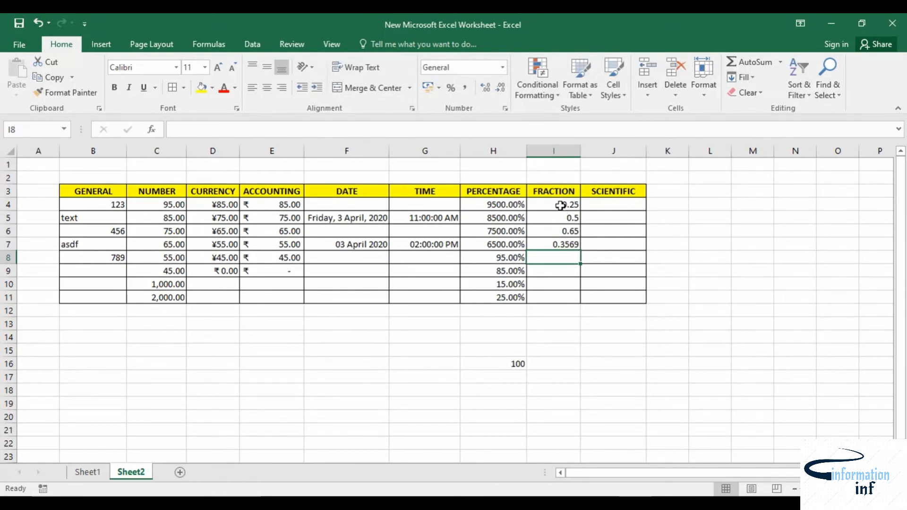
- Try the Fraction number format on cells I4:I7, and undo that formatting
{"action": "left_click_drag", "start_coordinate": [560, 205], "coordinate": [572, 242]}
{"action": "left_click", "coordinate": [502, 67]}
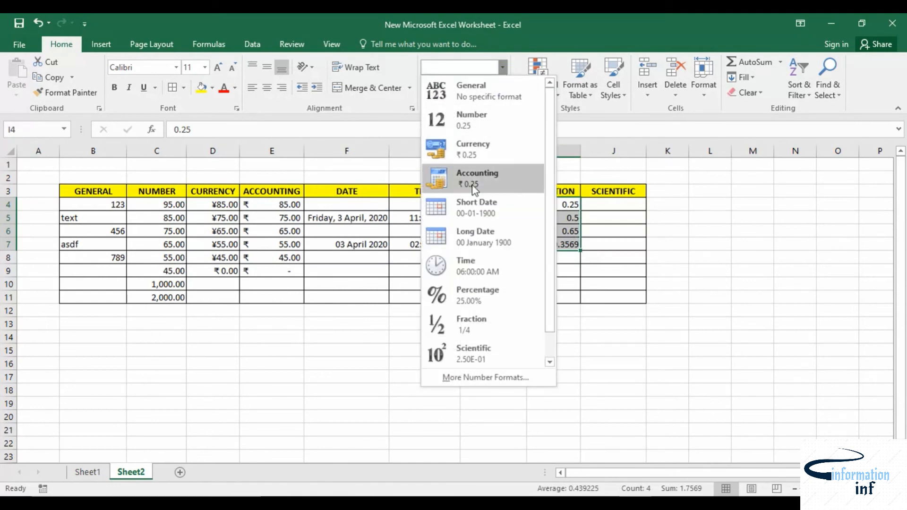
{"action": "left_click", "coordinate": [472, 315]}
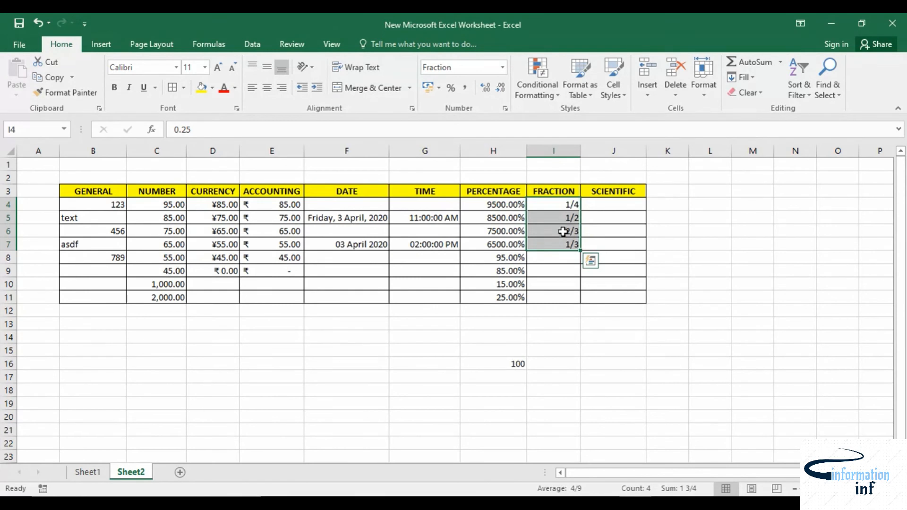
{"action": "left_click", "coordinate": [553, 416]}
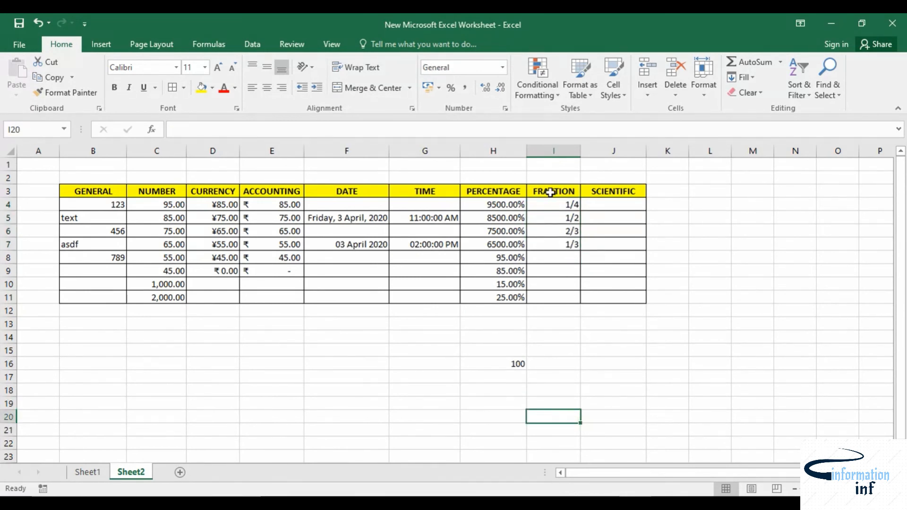
{"action": "key", "text": "ctrl+z"}
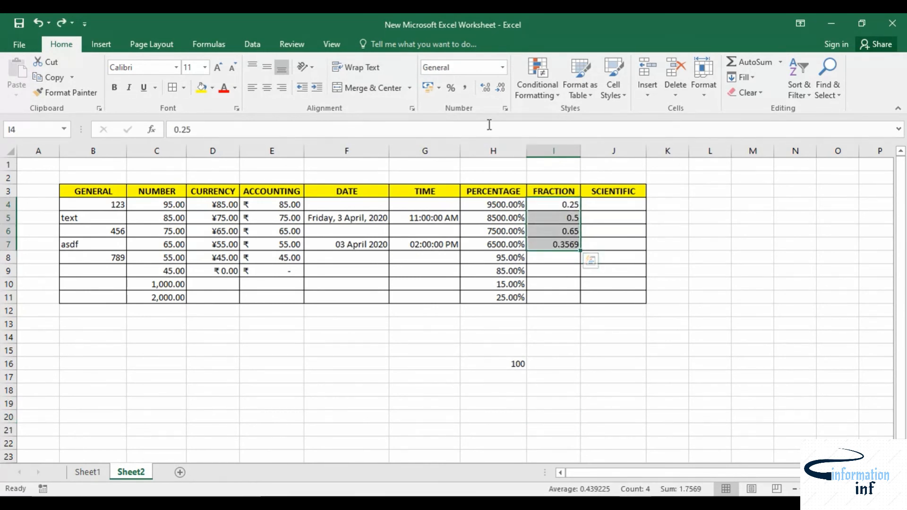
- Format the values in I4:I7 with the Fraction category of Format Cells
{"action": "left_click", "coordinate": [505, 109]}
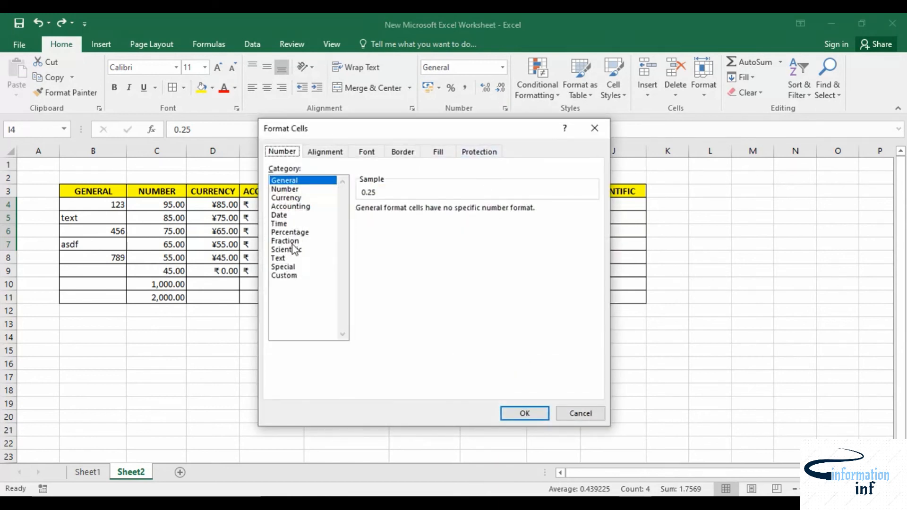
{"action": "left_click", "coordinate": [285, 241]}
{"action": "left_click", "coordinate": [523, 412]}
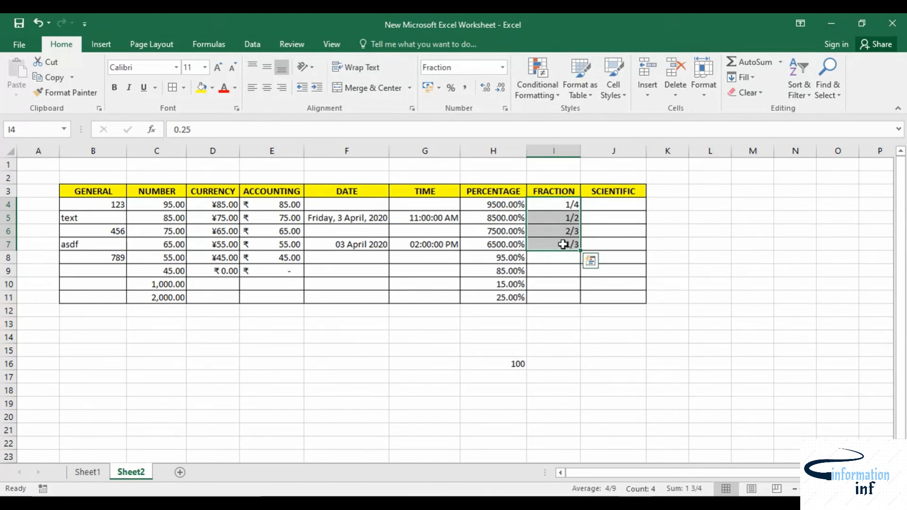
- Enter 956, 8562 and 7562 in cells J4 to J6 of the SCIENTIFIC column
{"action": "left_click", "coordinate": [610, 205]}
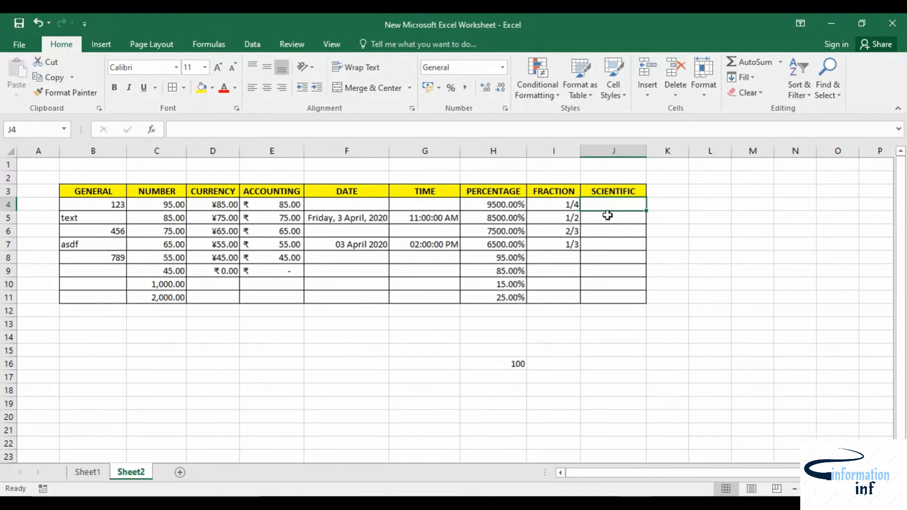
{"action": "type", "text": "956"}
{"action": "key", "text": "Return"}
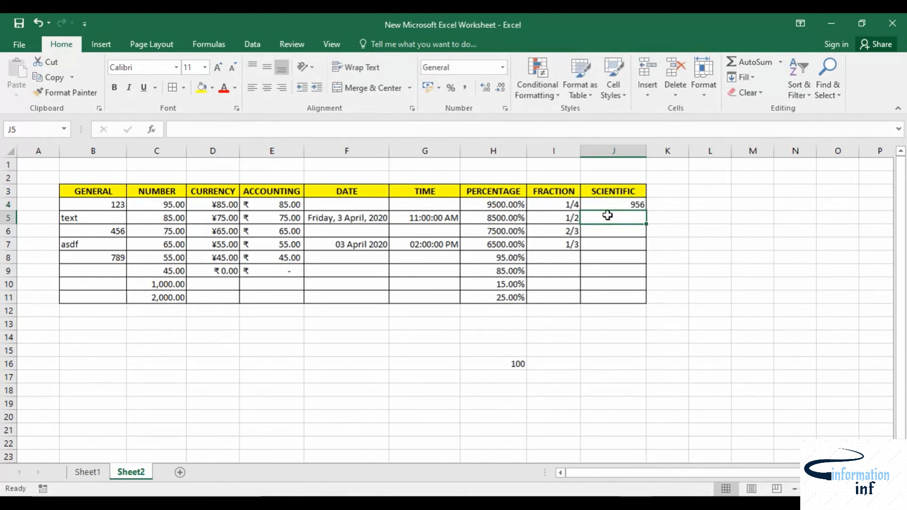
{"action": "type", "text": "8562"}
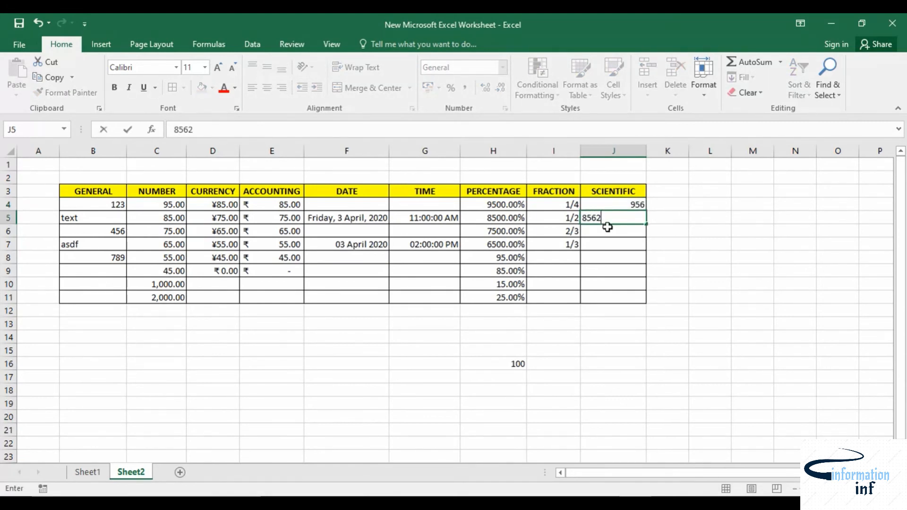
{"action": "left_click", "coordinate": [610, 231]}
{"action": "type", "text": "7562"}
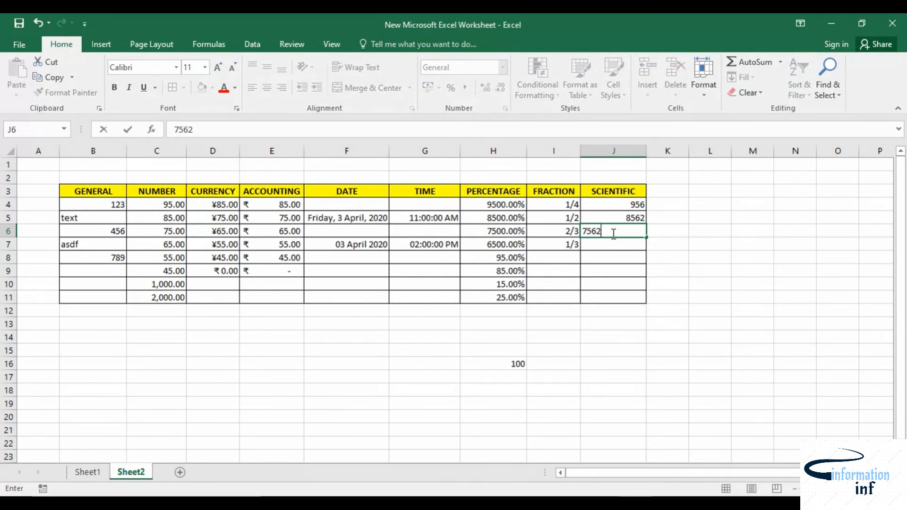
{"action": "left_click", "coordinate": [615, 250]}
- Apply the Scientific number format to cells J4:J6
{"action": "left_click_drag", "start_coordinate": [606, 203], "coordinate": [620, 234]}
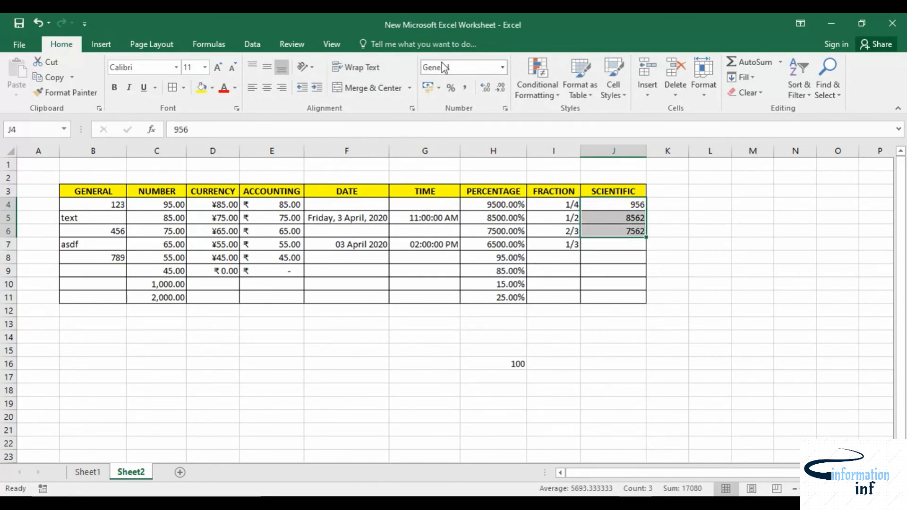
{"action": "left_click", "coordinate": [502, 68]}
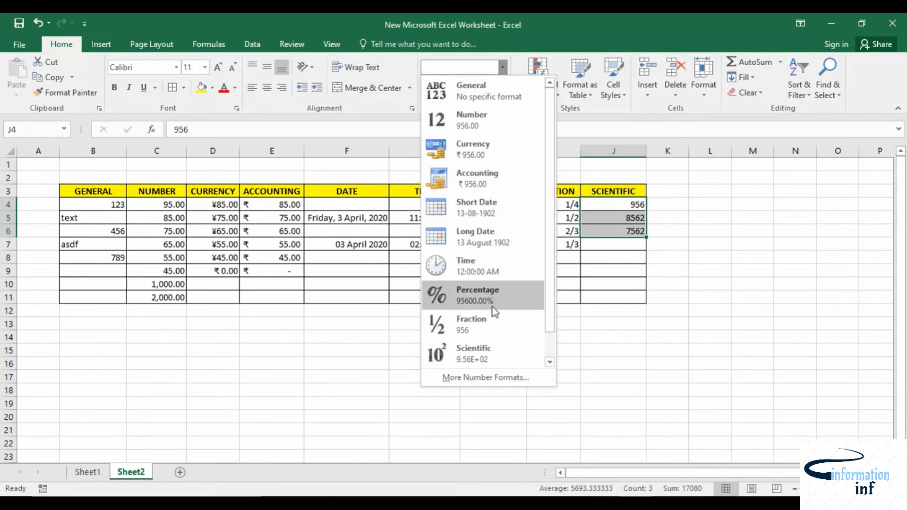
{"action": "left_click", "coordinate": [486, 355]}
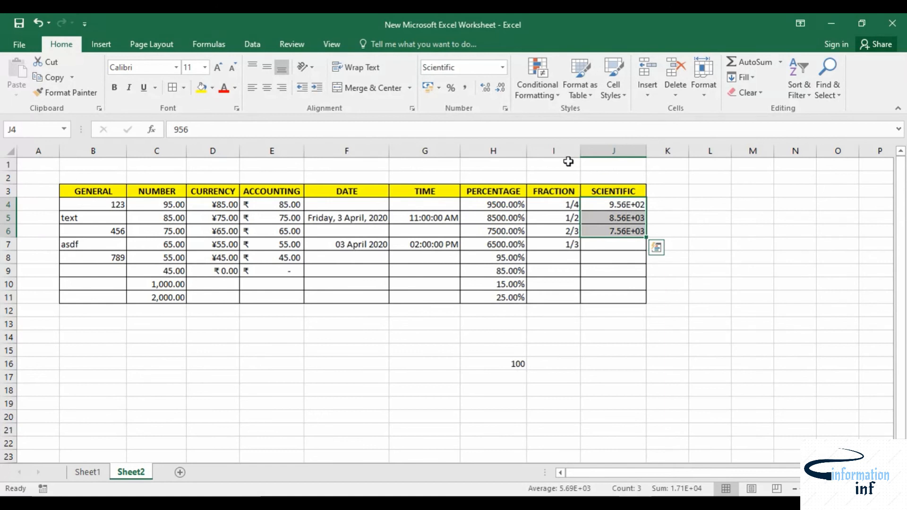
- Set the Scientific format of cells J4:J6 to 3 decimal places
{"action": "left_click", "coordinate": [505, 109]}
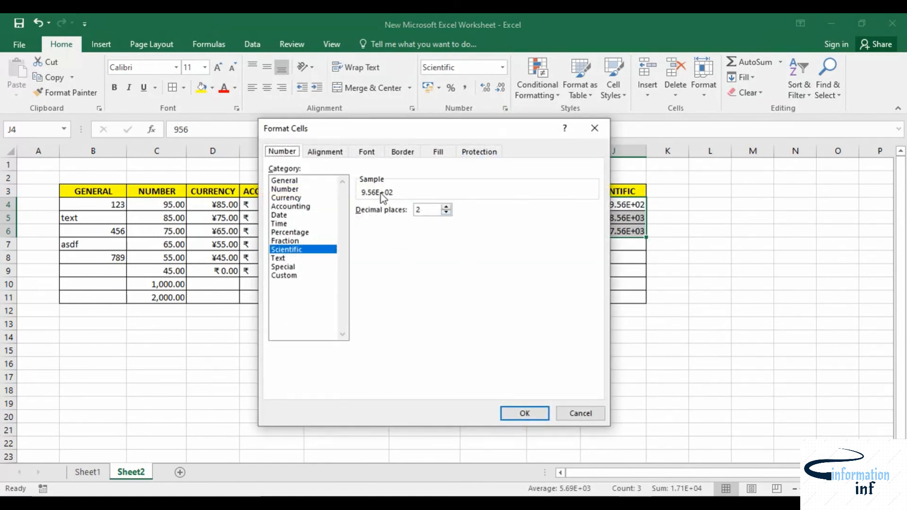
{"action": "left_click", "coordinate": [289, 247]}
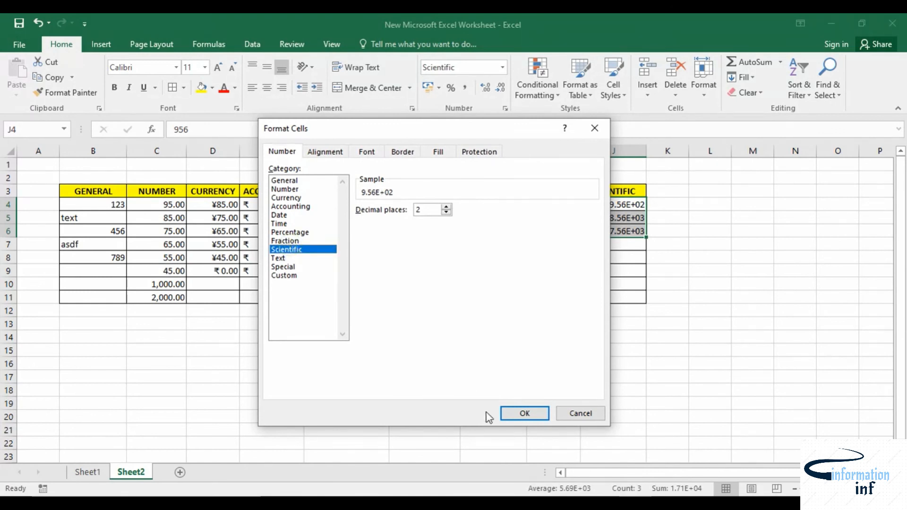
{"action": "left_click", "coordinate": [446, 207]}
{"action": "left_click", "coordinate": [521, 411]}
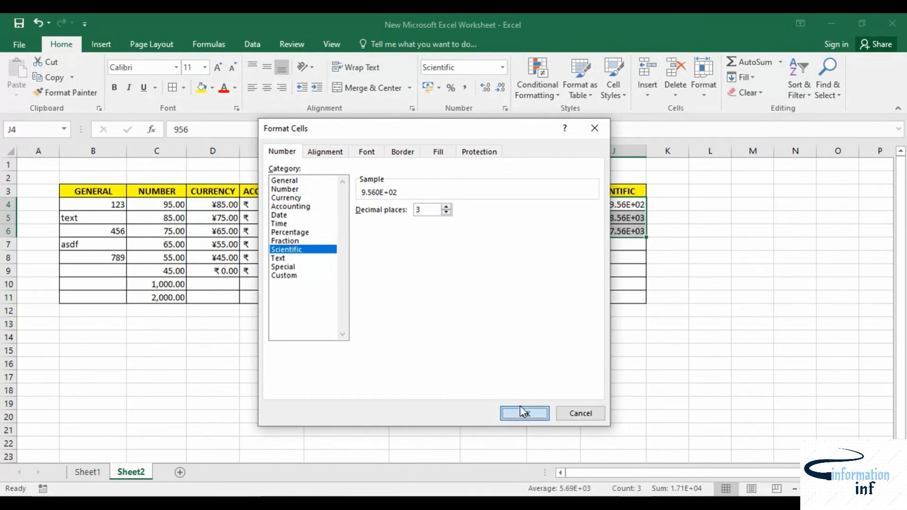
{"action": "right_click", "coordinate": [614, 212]}
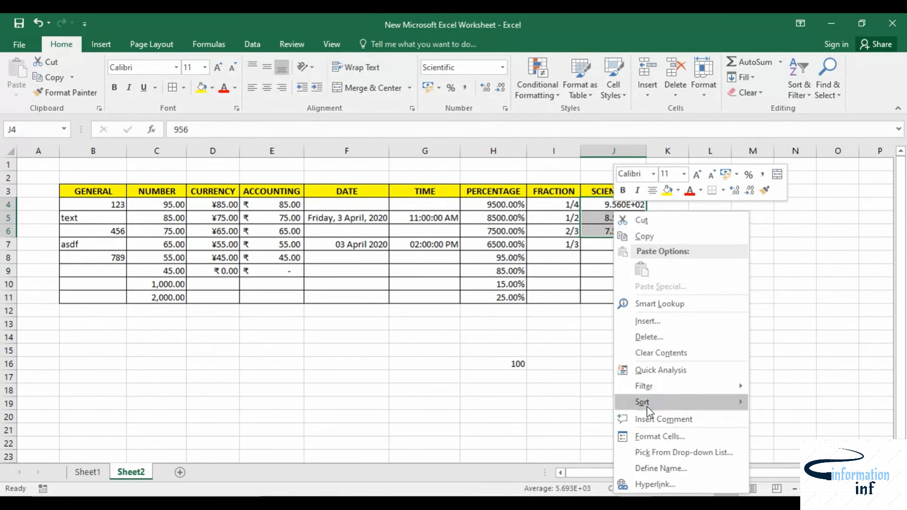
{"action": "left_click", "coordinate": [645, 434]}
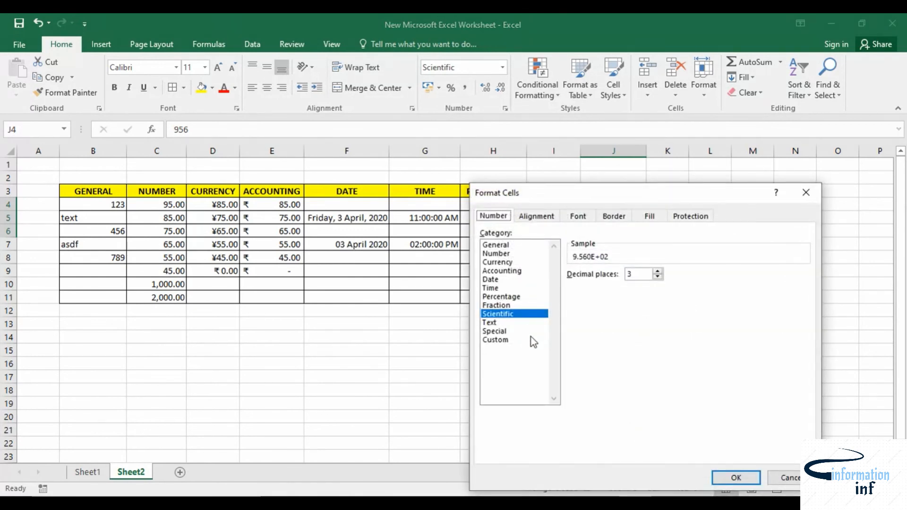
{"action": "left_click", "coordinate": [808, 195]}
{"action": "left_click", "coordinate": [709, 297]}
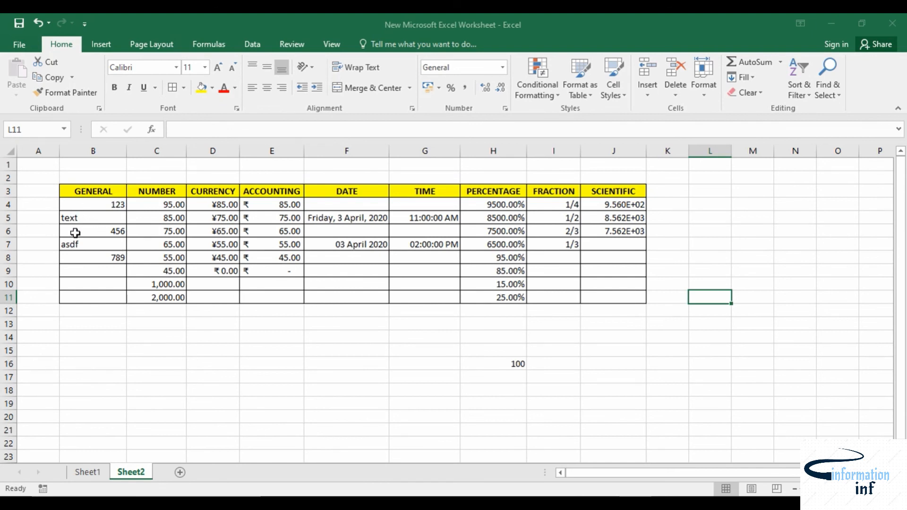
- Enter the numbers 6, 3 and 1 in cells B16 to B18 below the table
{"action": "left_click", "coordinate": [98, 340]}
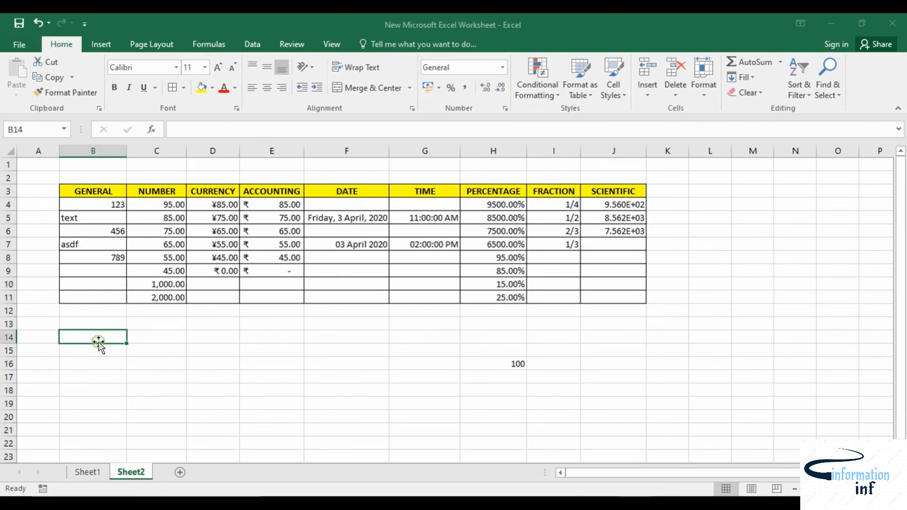
{"action": "left_click", "coordinate": [110, 363]}
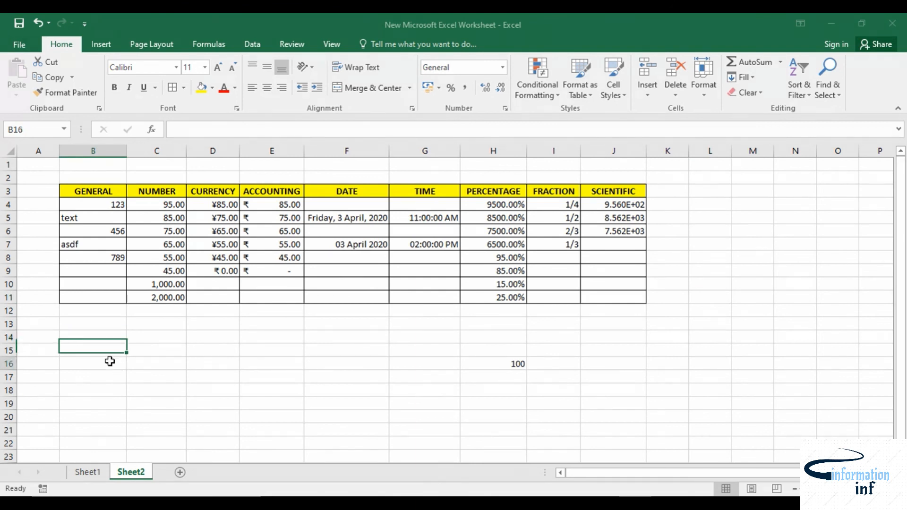
{"action": "type", "text": "6"}
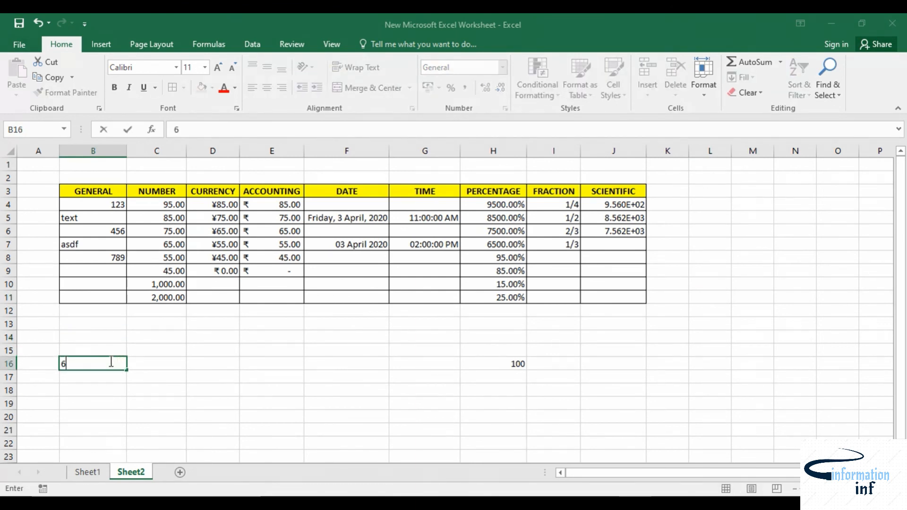
{"action": "left_click", "coordinate": [104, 377]}
{"action": "type", "text": "3"}
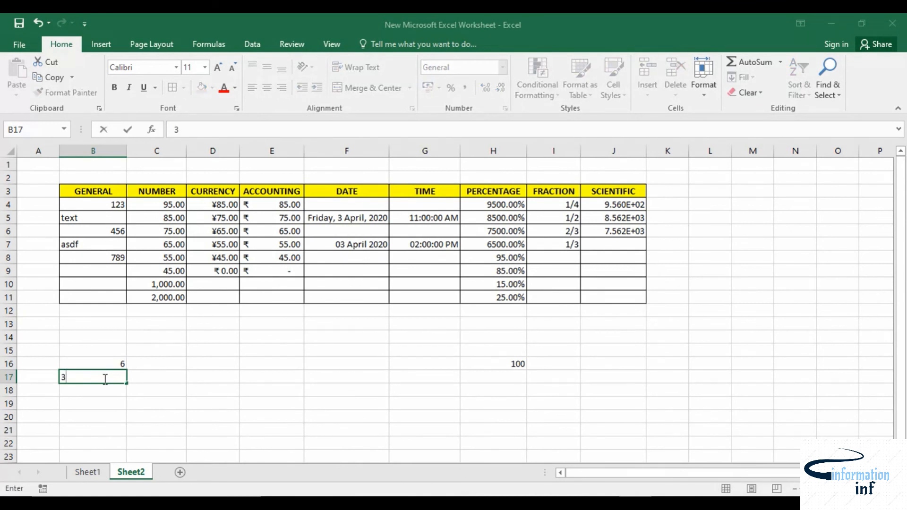
{"action": "left_click", "coordinate": [101, 399]}
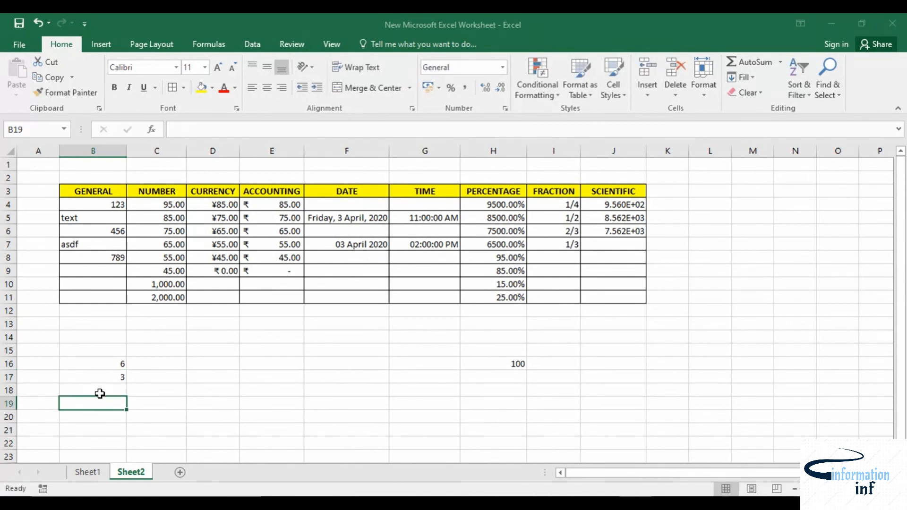
{"action": "left_click", "coordinate": [100, 391]}
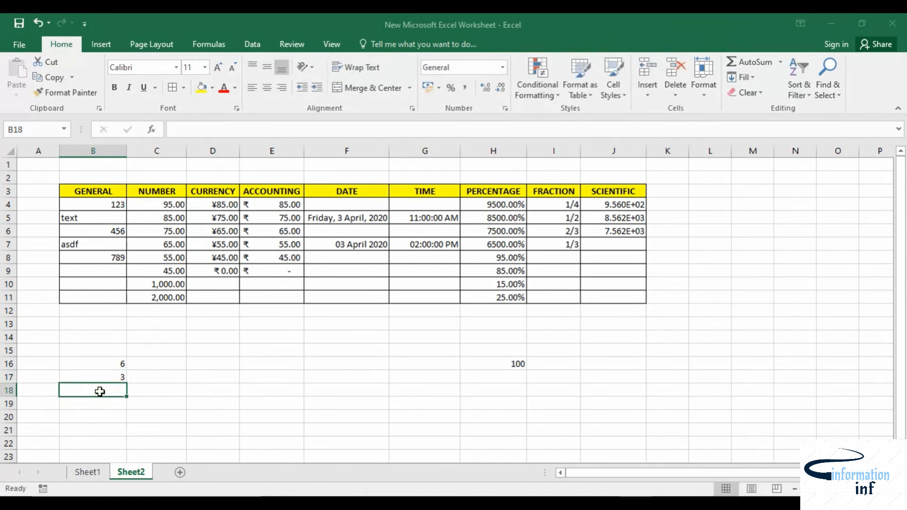
{"action": "type", "text": "1"}
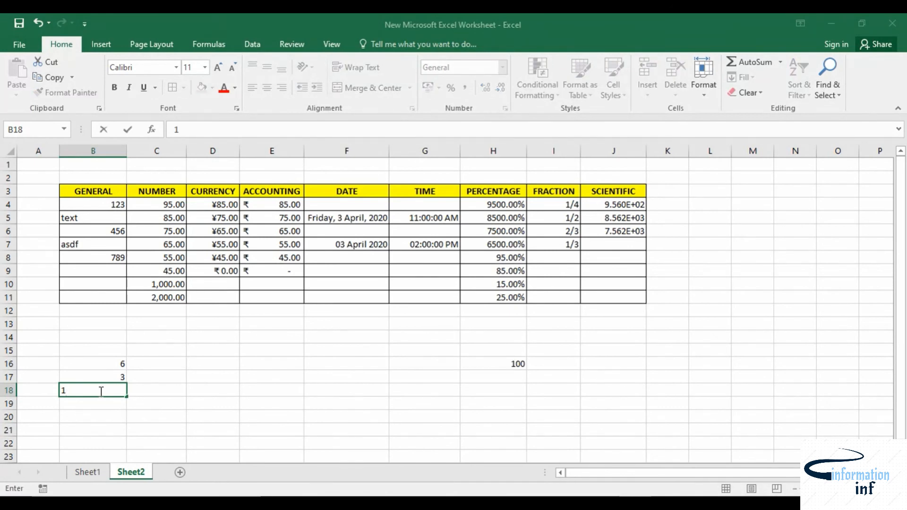
- Enter 2 in cell B15 as text by preceding it with an apostrophe
{"action": "left_click", "coordinate": [96, 352]}
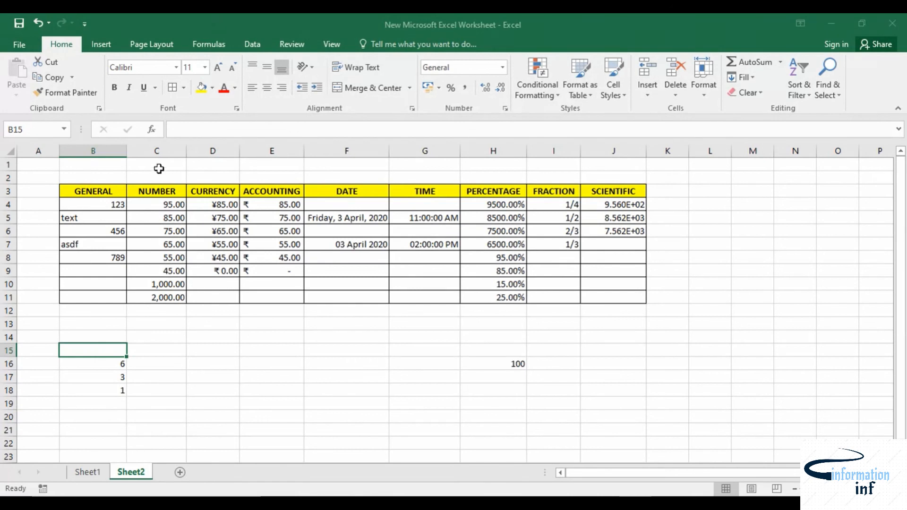
{"action": "double_click", "coordinate": [84, 351]}
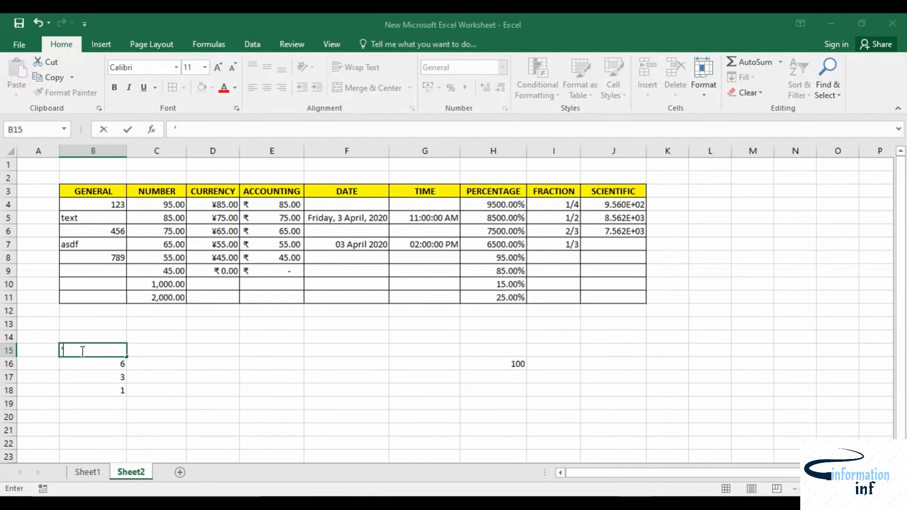
{"action": "left_click", "coordinate": [183, 373]}
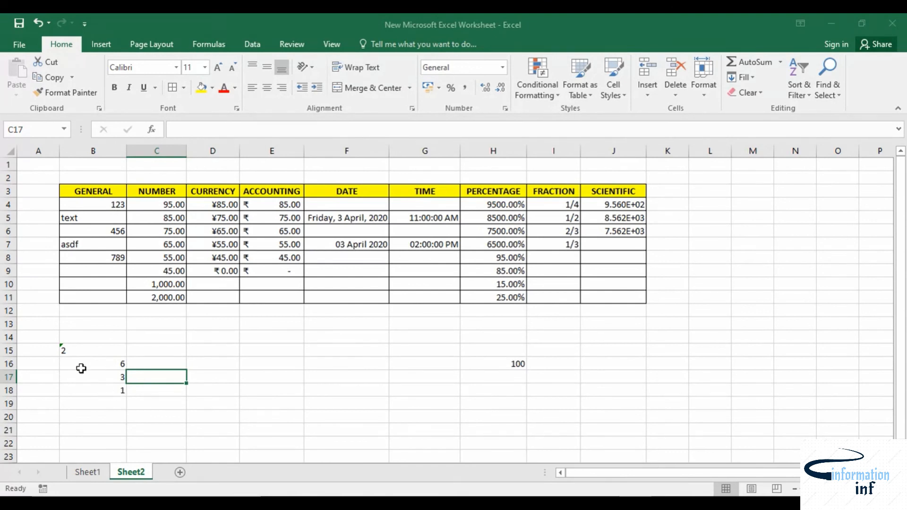
- Total cells B15:B18 with a SUM formula in cell B19
{"action": "left_click", "coordinate": [113, 406]}
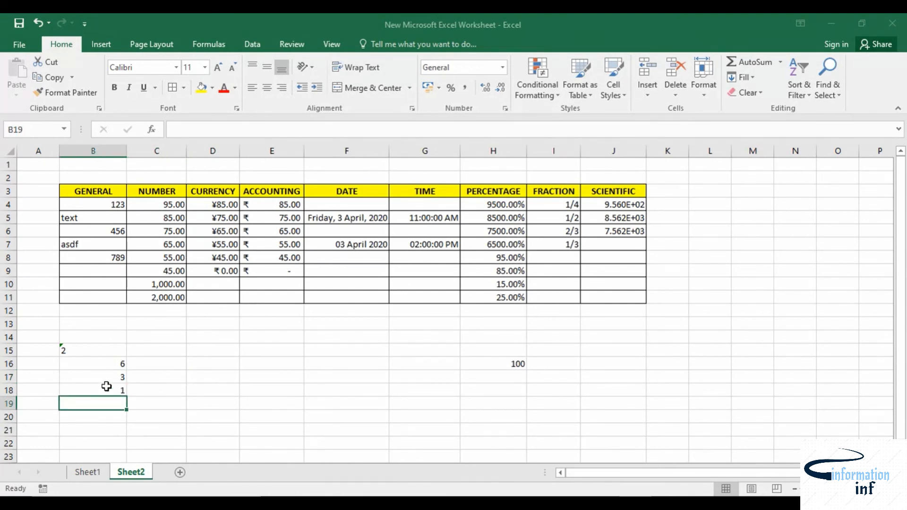
{"action": "left_click_drag", "start_coordinate": [70, 349], "coordinate": [96, 381]}
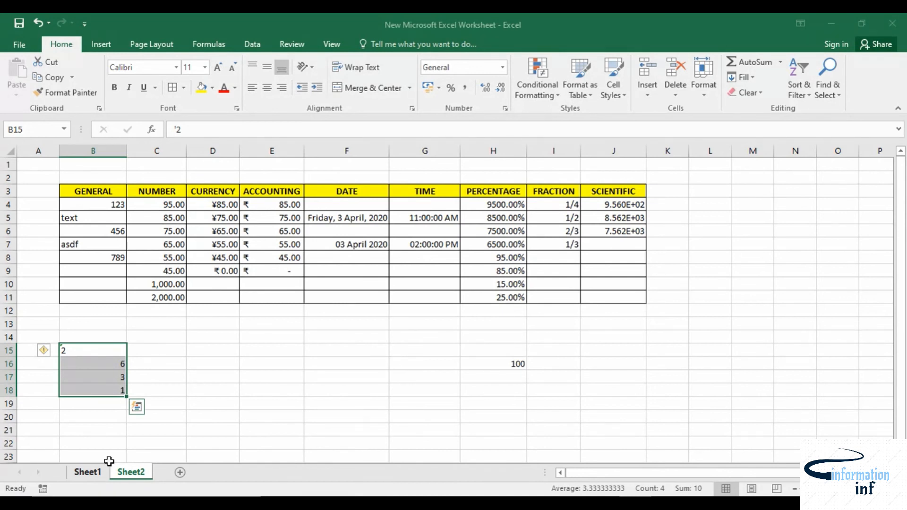
{"action": "left_click", "coordinate": [109, 405]}
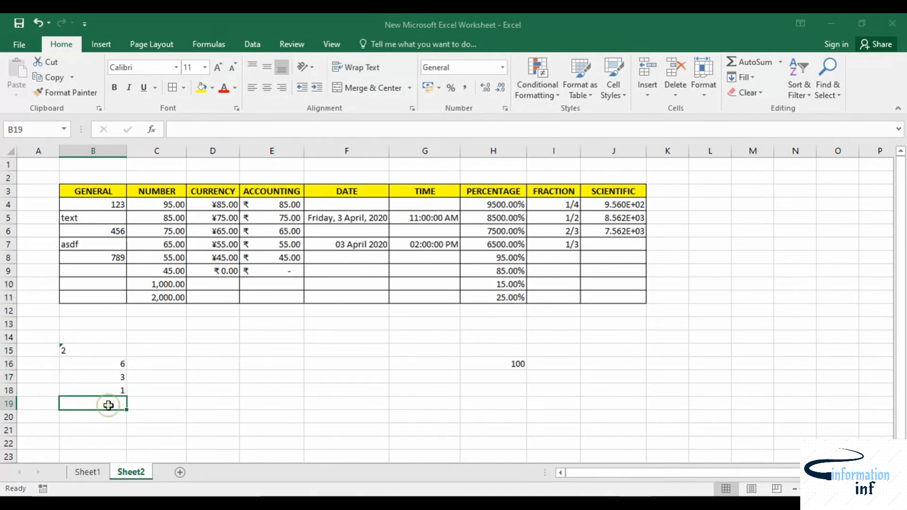
{"action": "type", "text": "=s"}
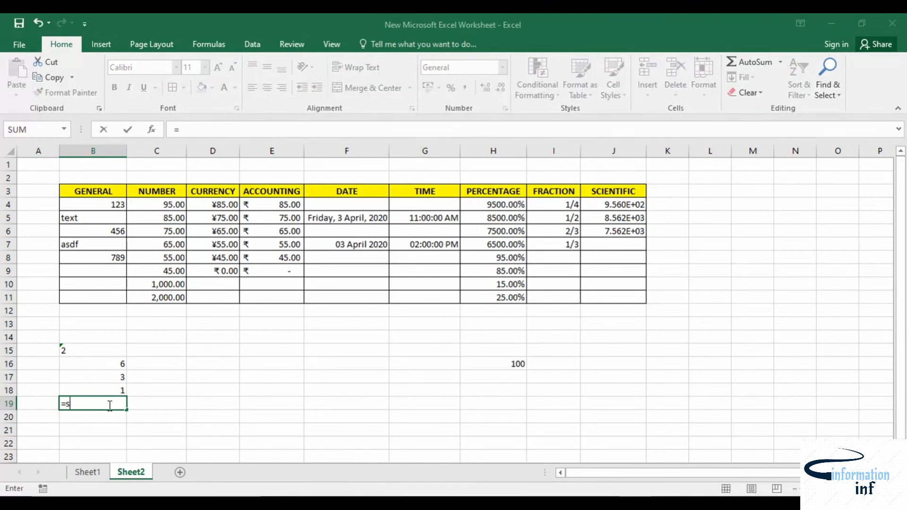
{"action": "type", "text": "um("}
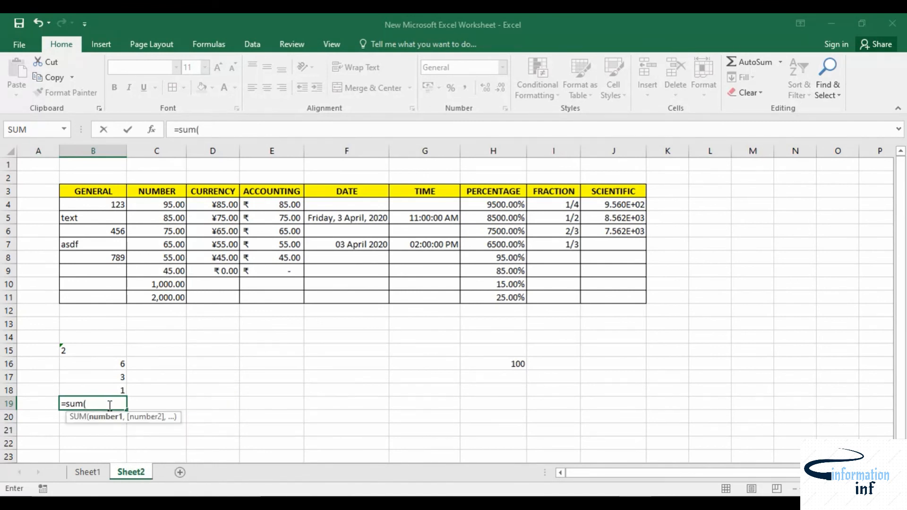
{"action": "left_click", "coordinate": [104, 390]}
{"action": "left_click_drag", "start_coordinate": [106, 381], "coordinate": [96, 354]}
{"action": "key", "text": "Return"}
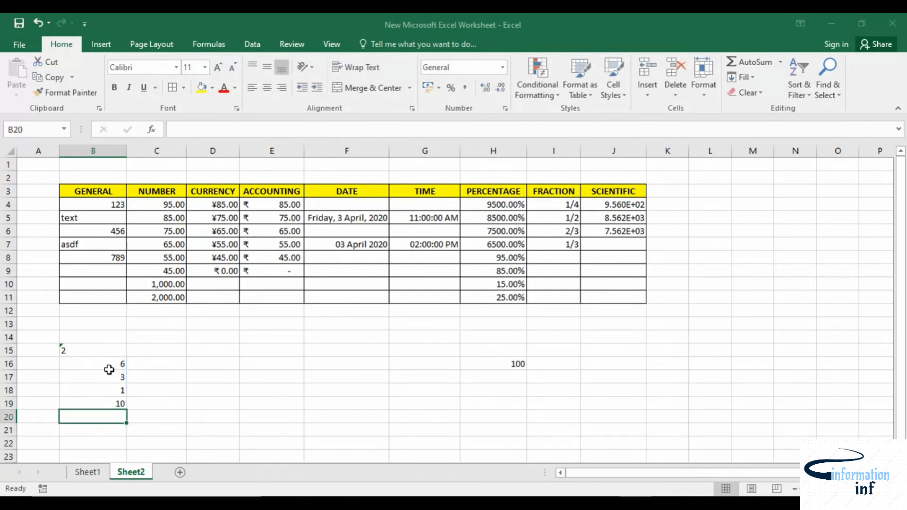
{"action": "left_click", "coordinate": [157, 431]}
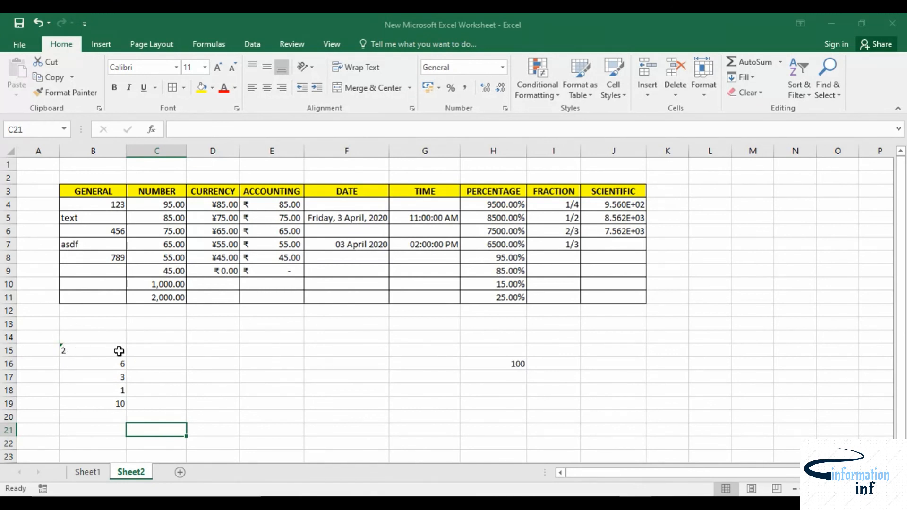
- Convert the text-stored 2 in cell B15 to a number using its error-checking options
{"action": "left_click", "coordinate": [63, 350]}
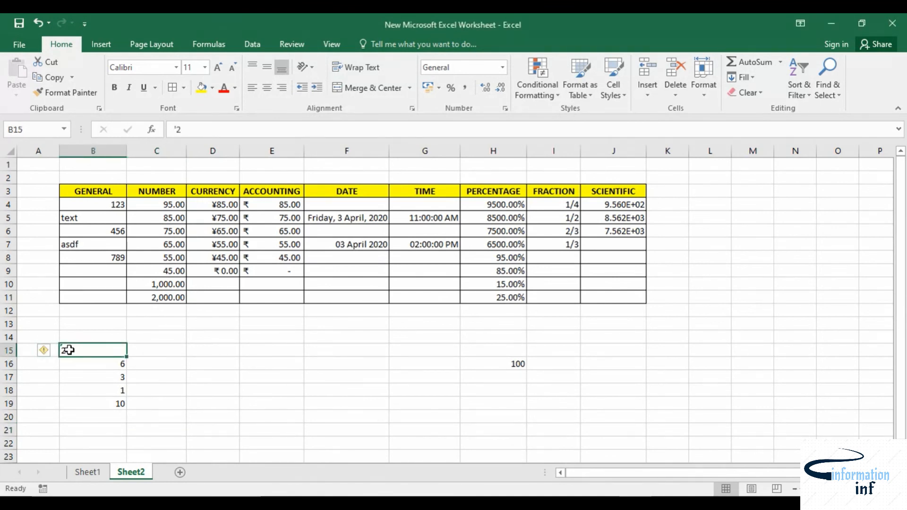
{"action": "mouse_move", "coordinate": [42, 354]}
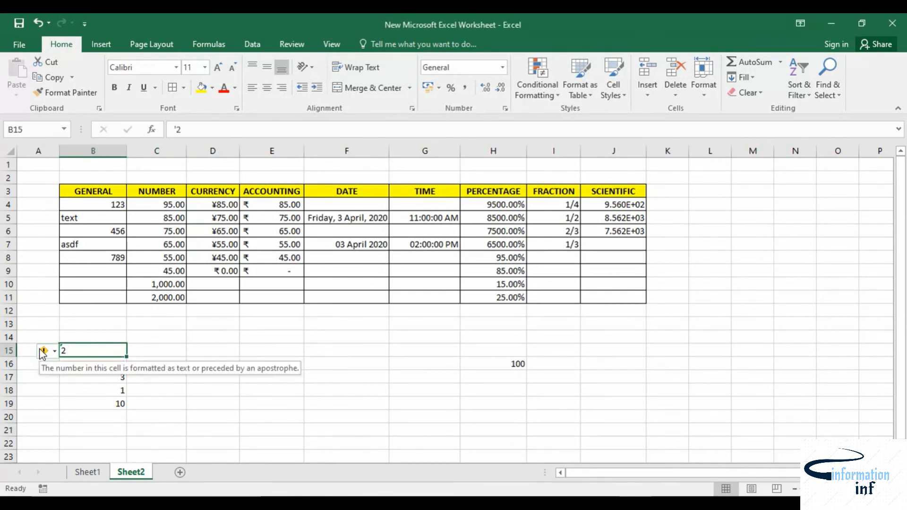
{"action": "left_click", "coordinate": [53, 351]}
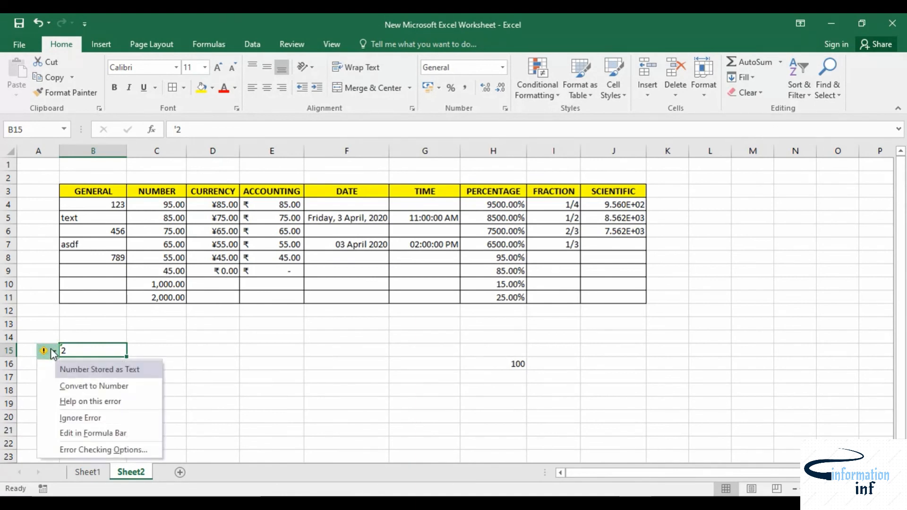
{"action": "left_click", "coordinate": [80, 388]}
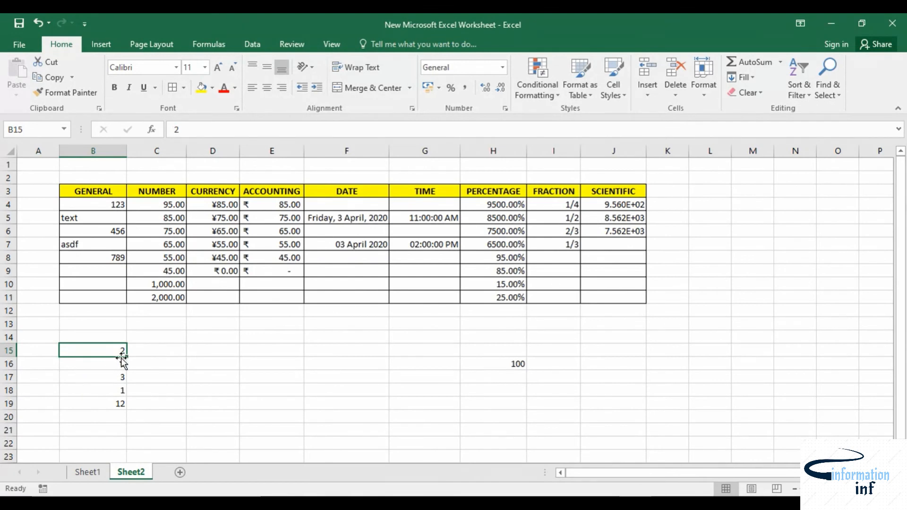